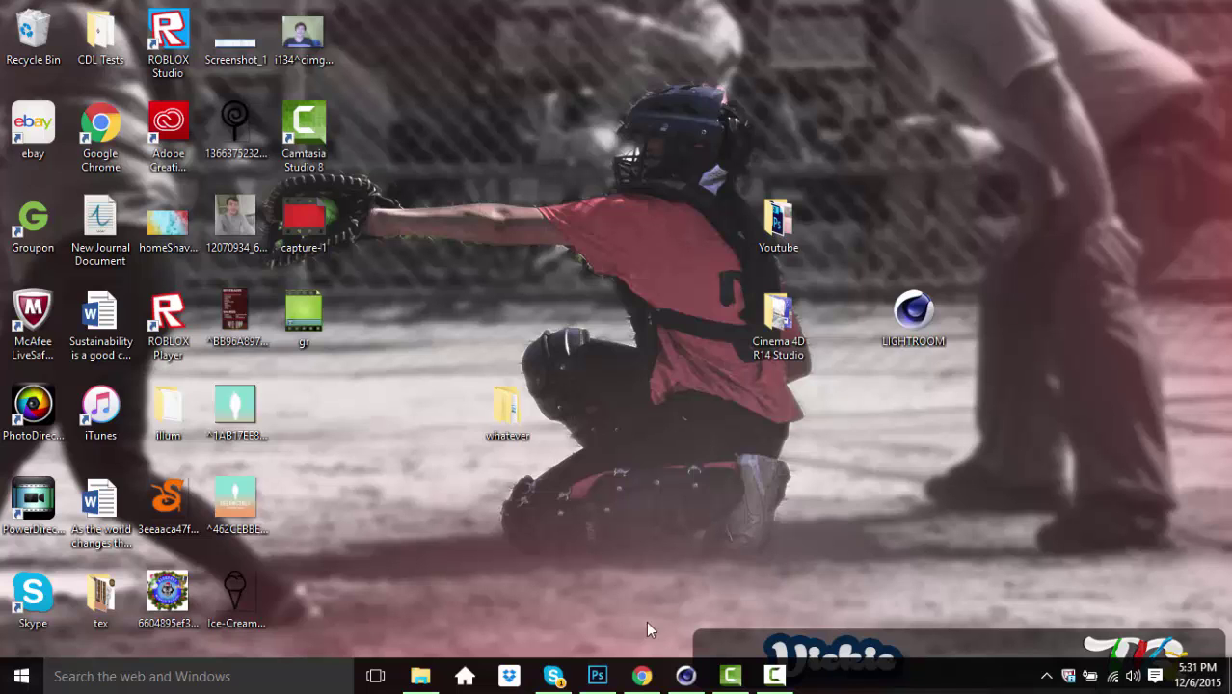
- Restore the Chrome window on the Roblox profile and open chrome://settings in a new tab
left_click(641, 676)
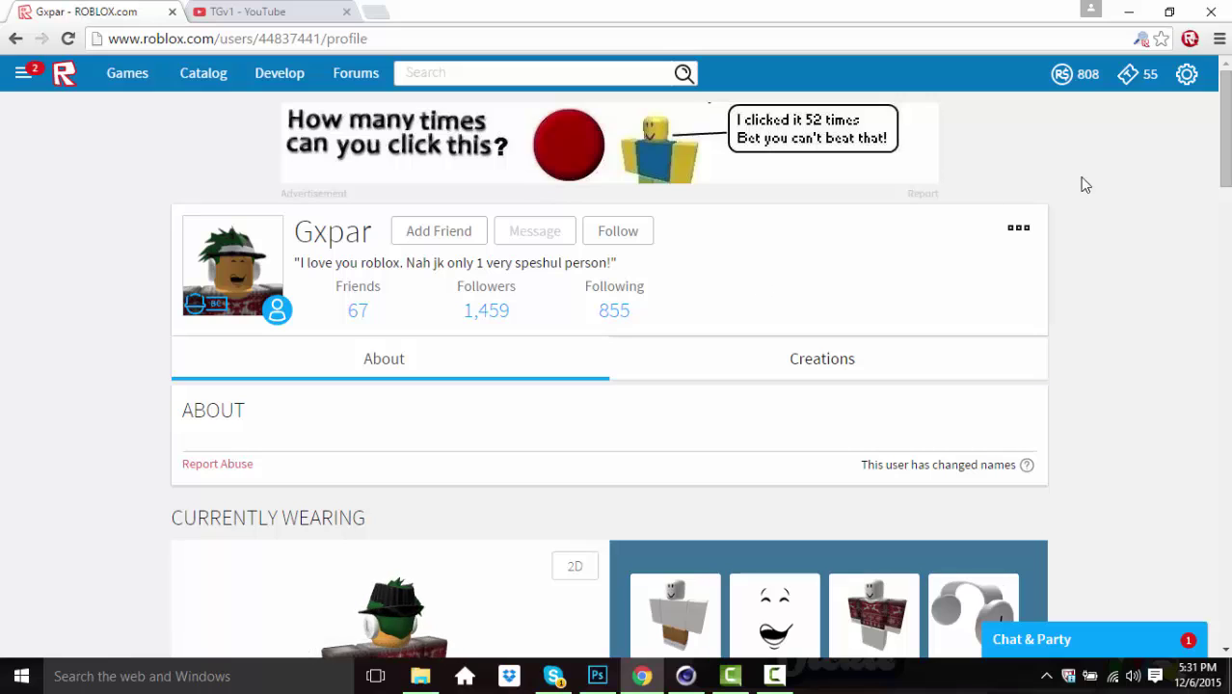
left_click(1220, 40)
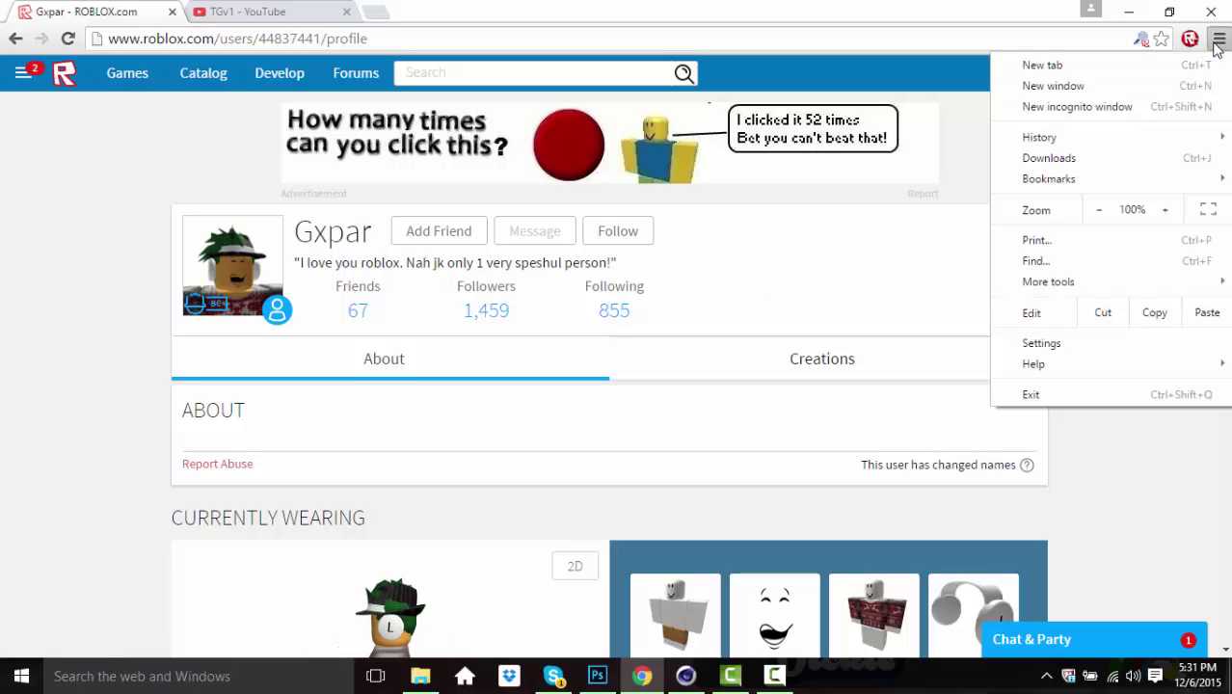
left_click(957, 215)
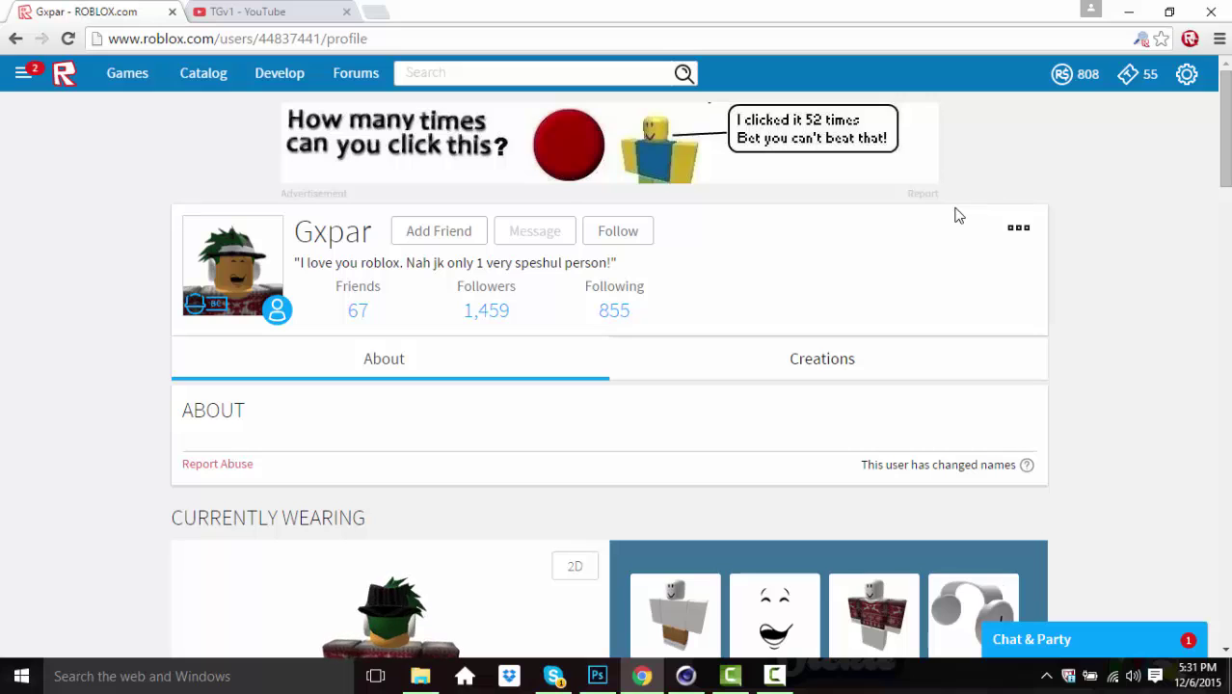
left_click(1220, 38)
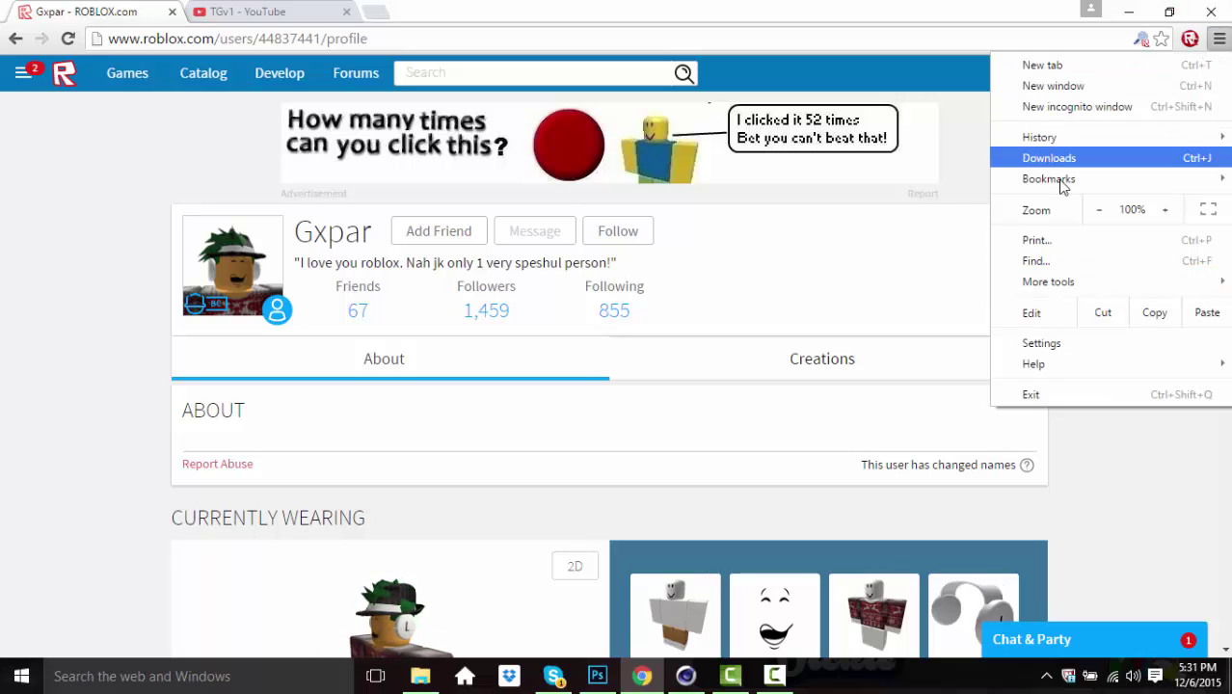
left_click(1068, 343)
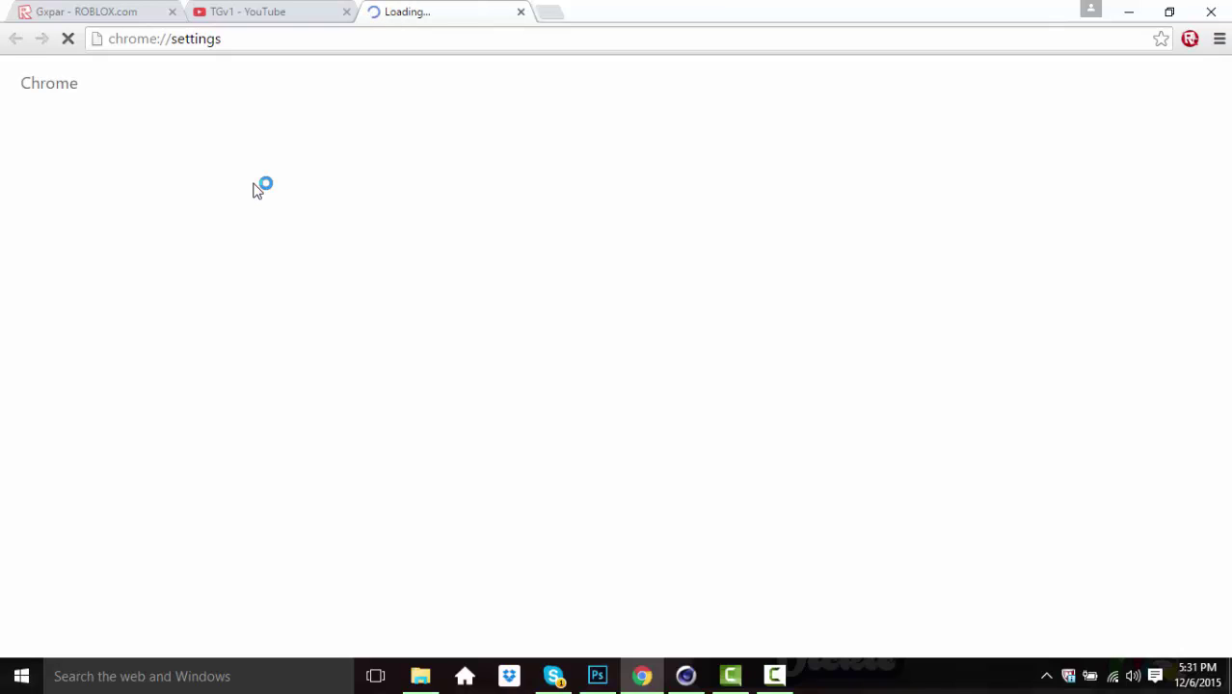
- Review the installed extensions list, then search 'web store' in a fresh tab
left_click(46, 147)
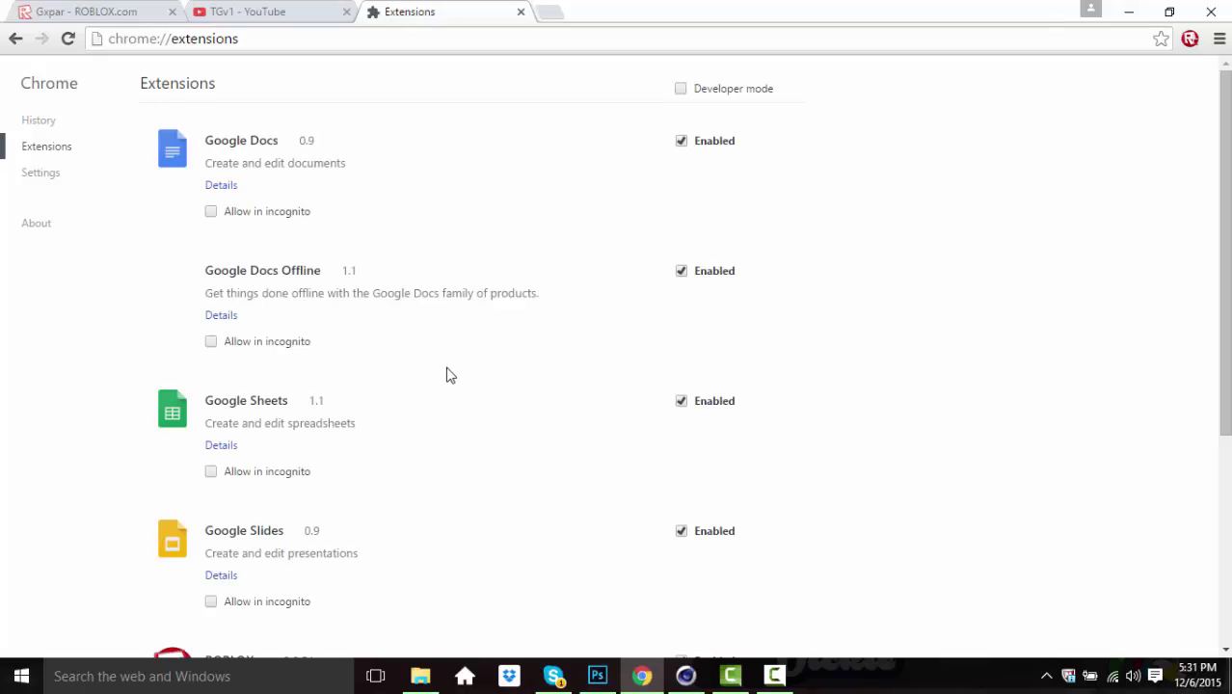
left_click_drag(1225, 114, 1226, 314)
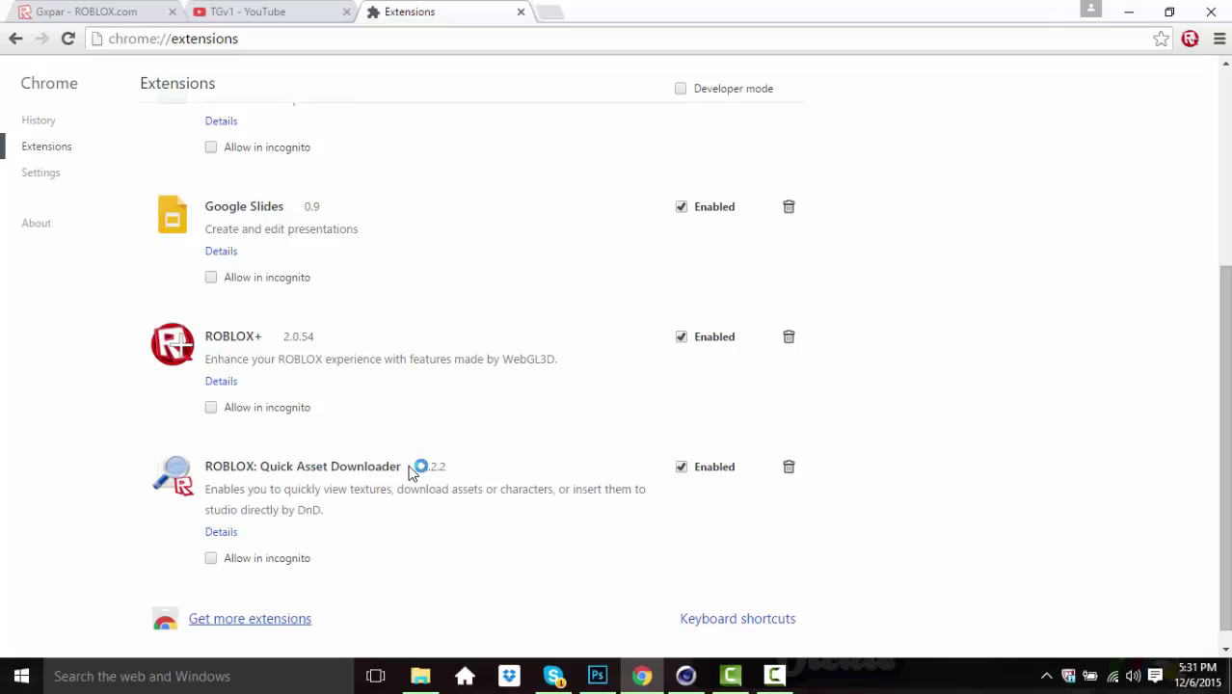
left_click(549, 14)
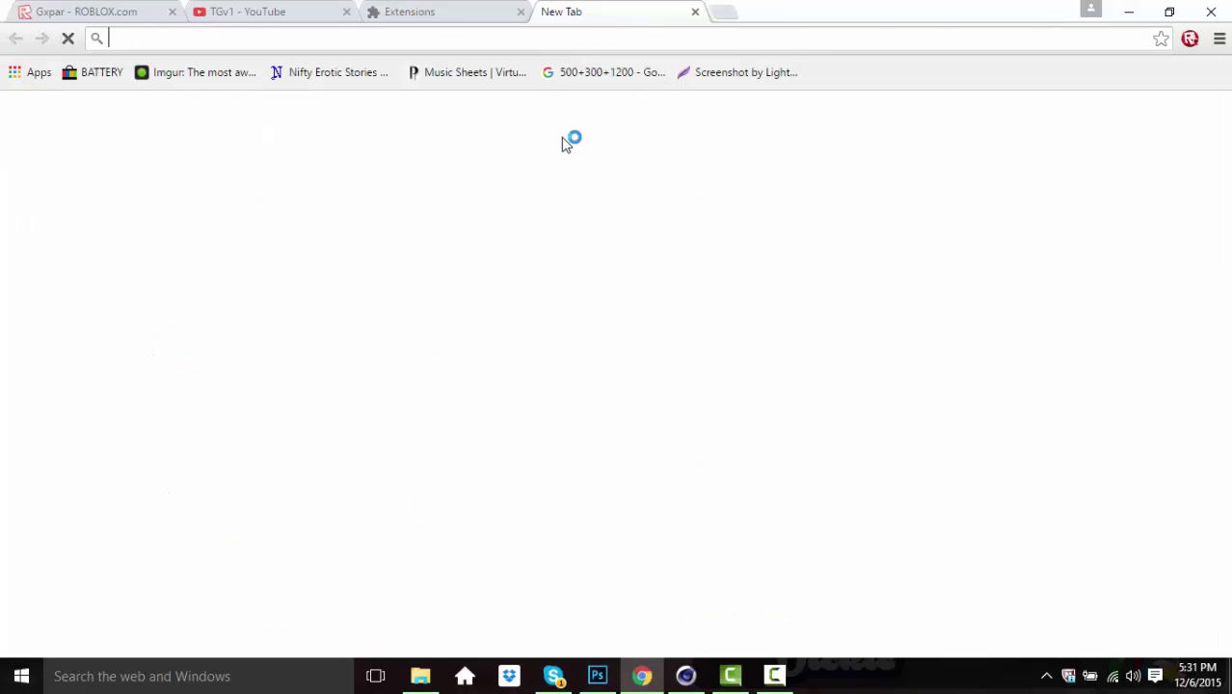
type("web store")
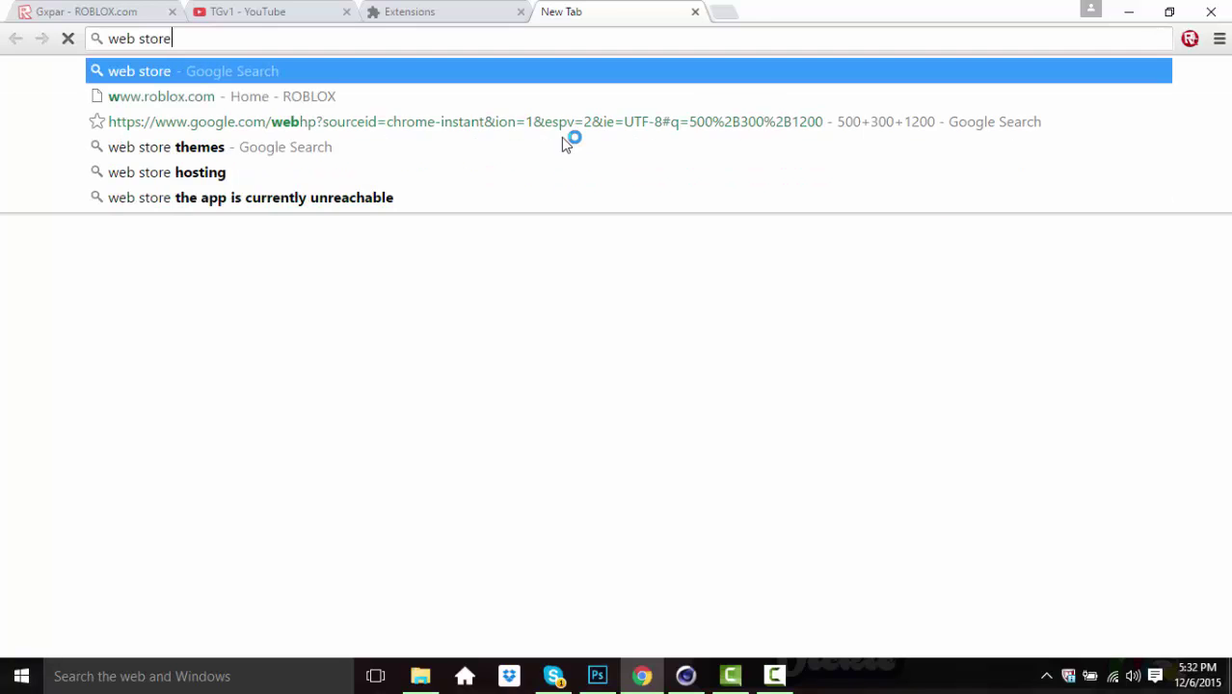
key("Return")
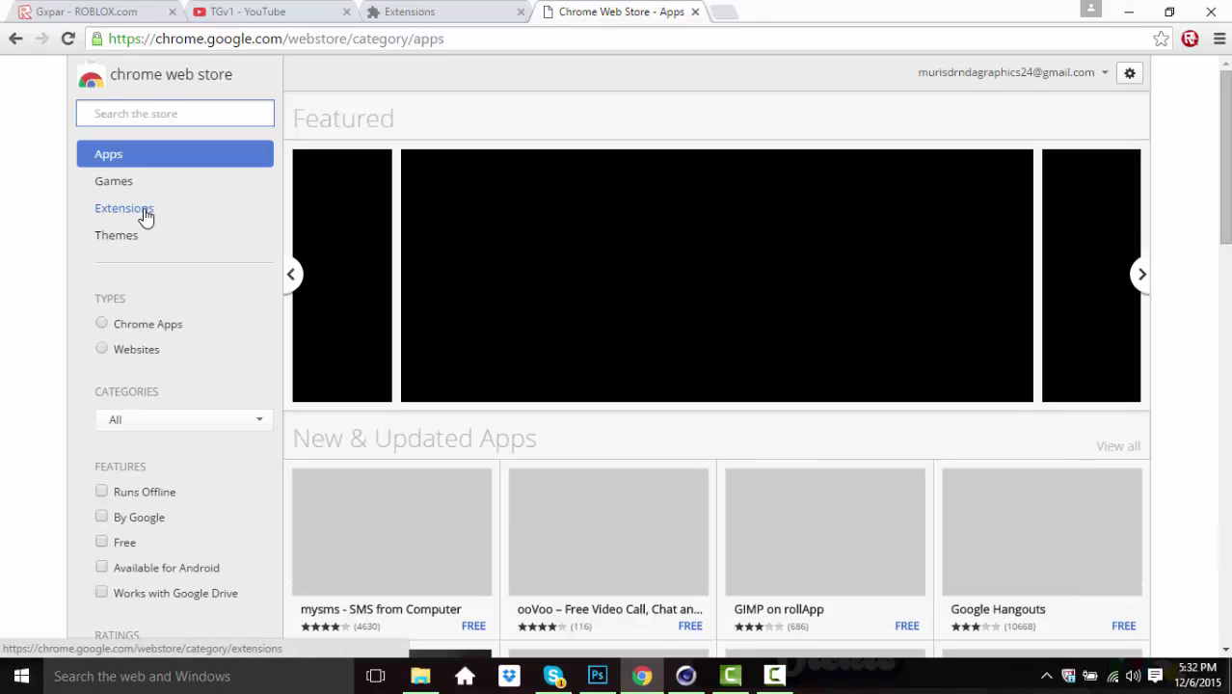
- Search Web Store extensions for 'roblox ass', confirm Quick Asset Downloader is added, and close both tabs
left_click(145, 217)
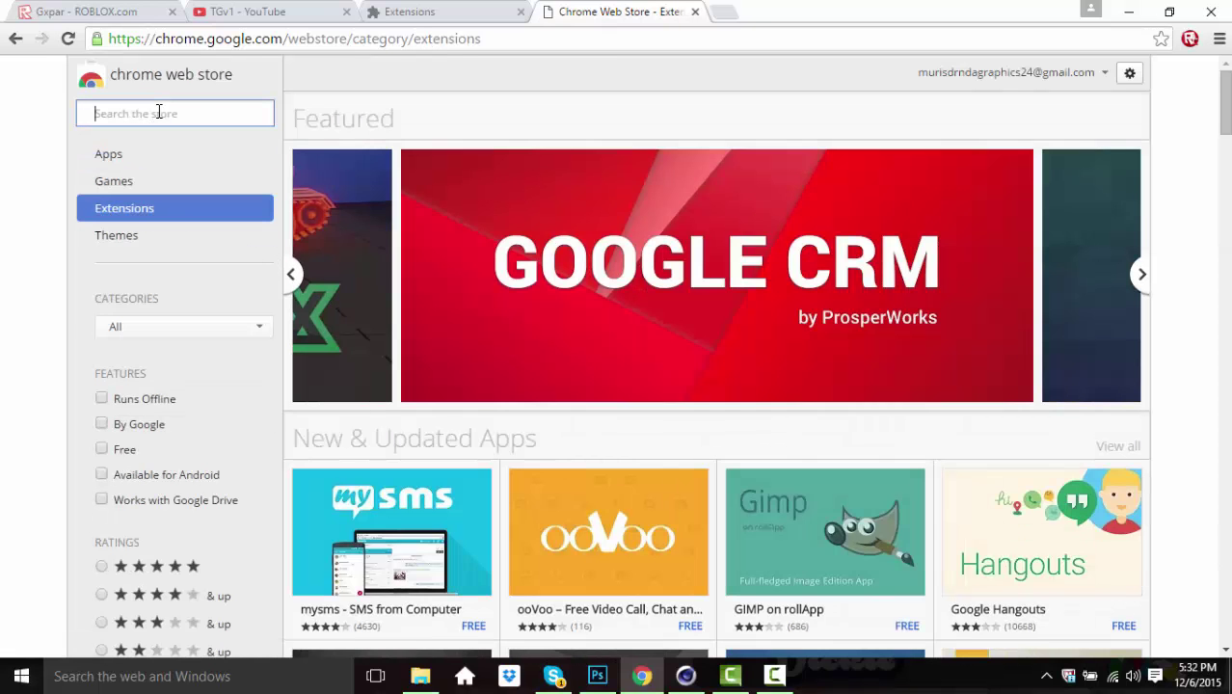
type("roblox asset downloader")
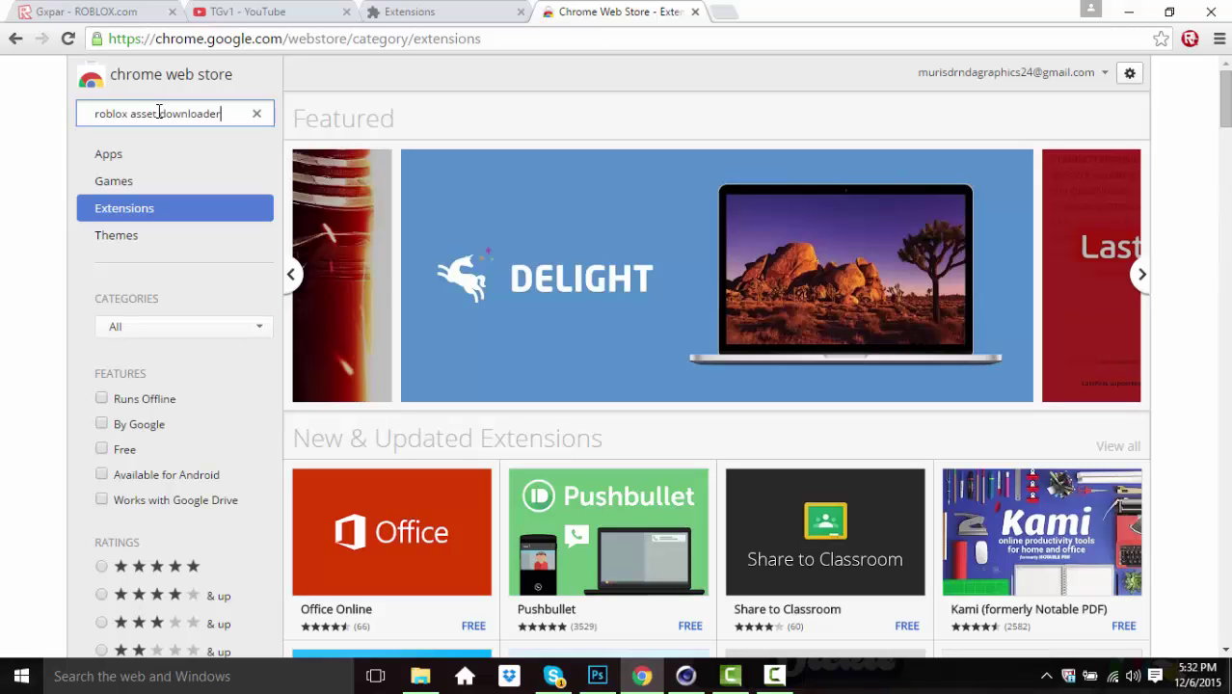
key("Return")
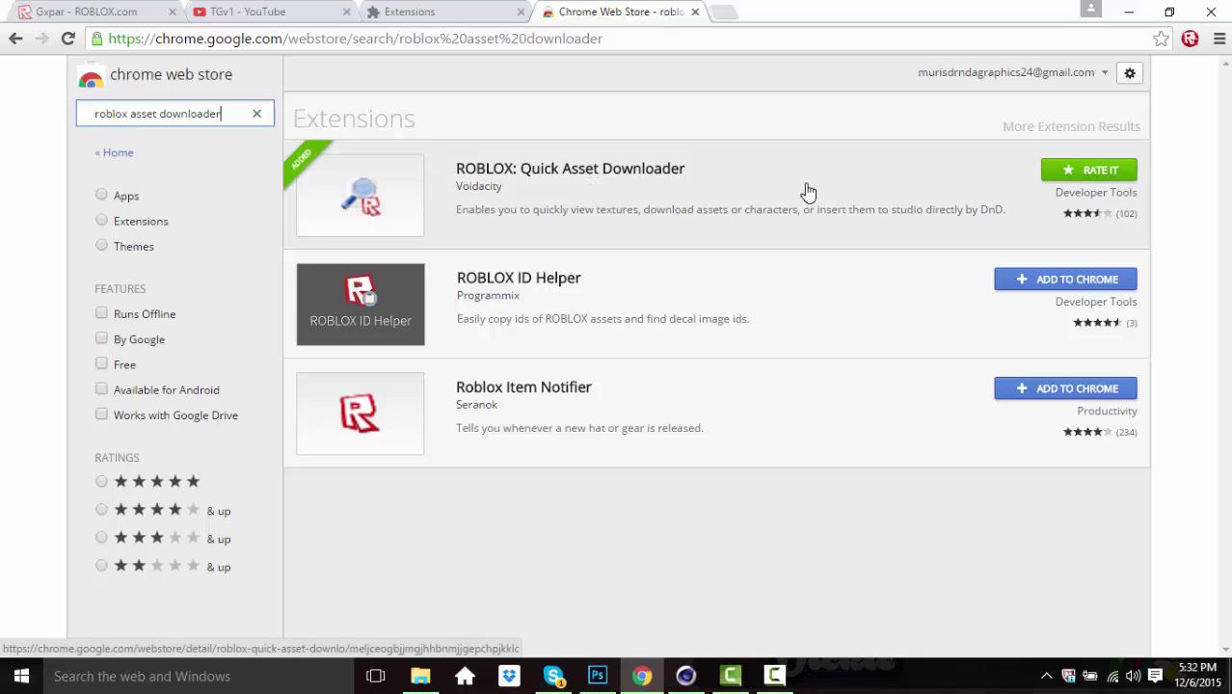
left_click(695, 11)
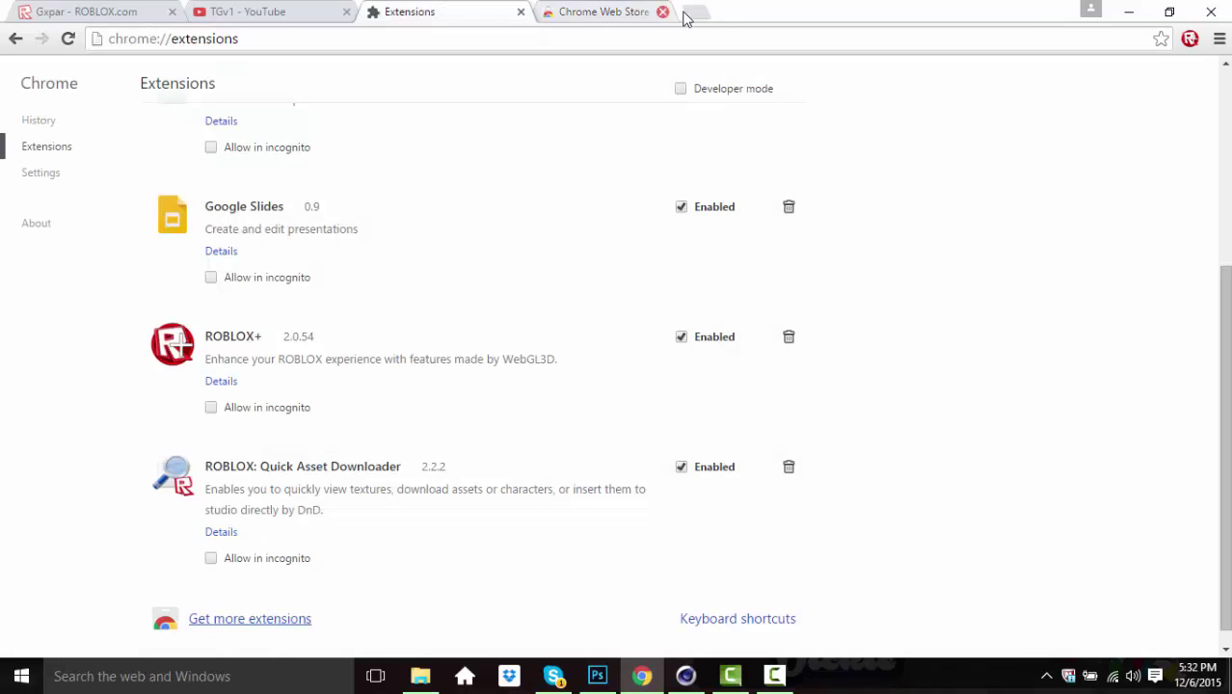
left_click(518, 12)
- Go through the sidebar's Groups page to PRISM Inc and open its owner's profile
left_click(89, 11)
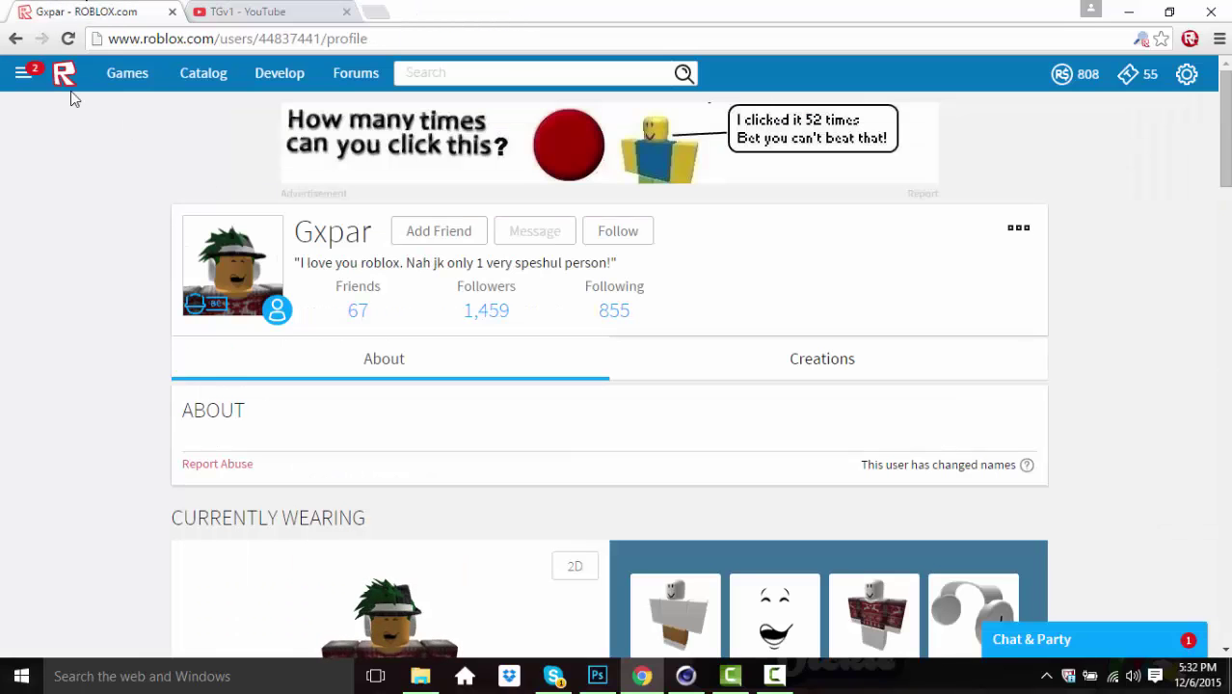
left_click(23, 76)
left_click(100, 399)
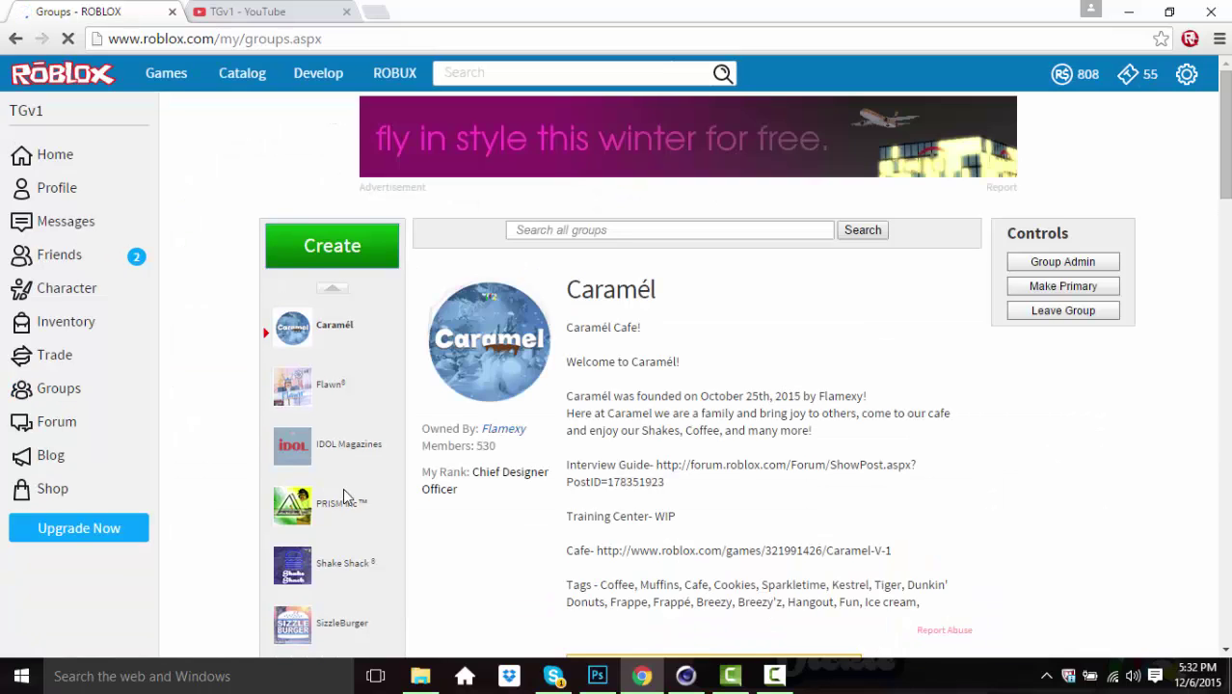
left_click(344, 517)
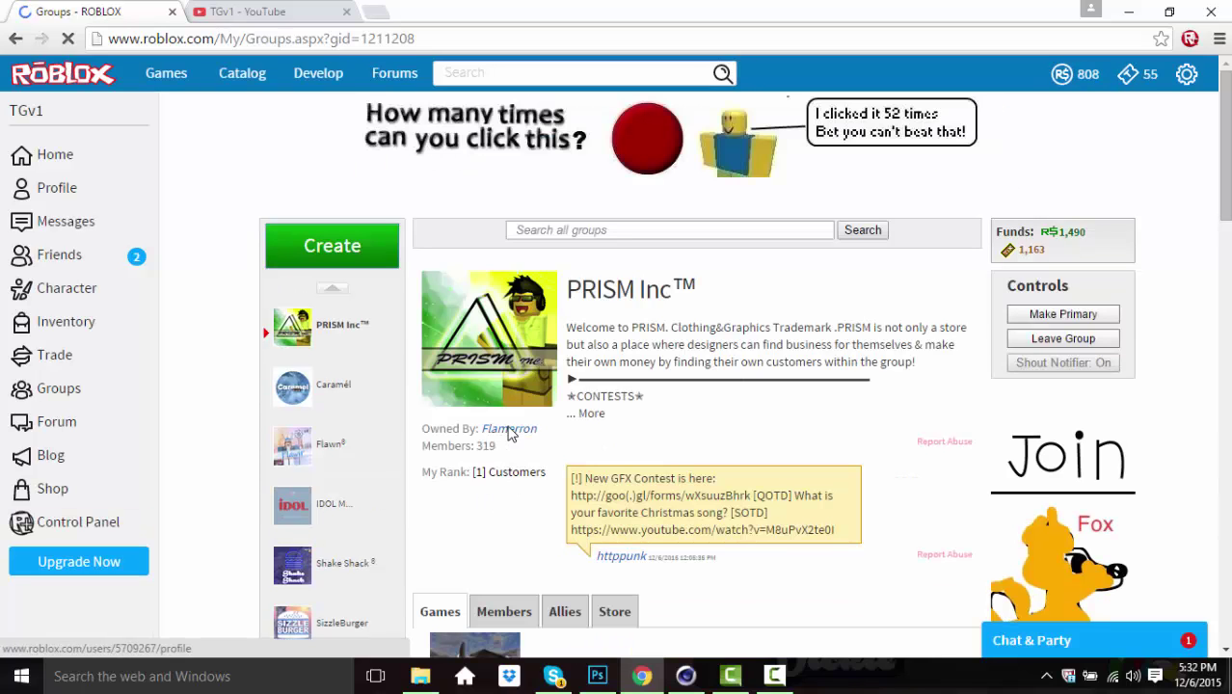
left_click(509, 430)
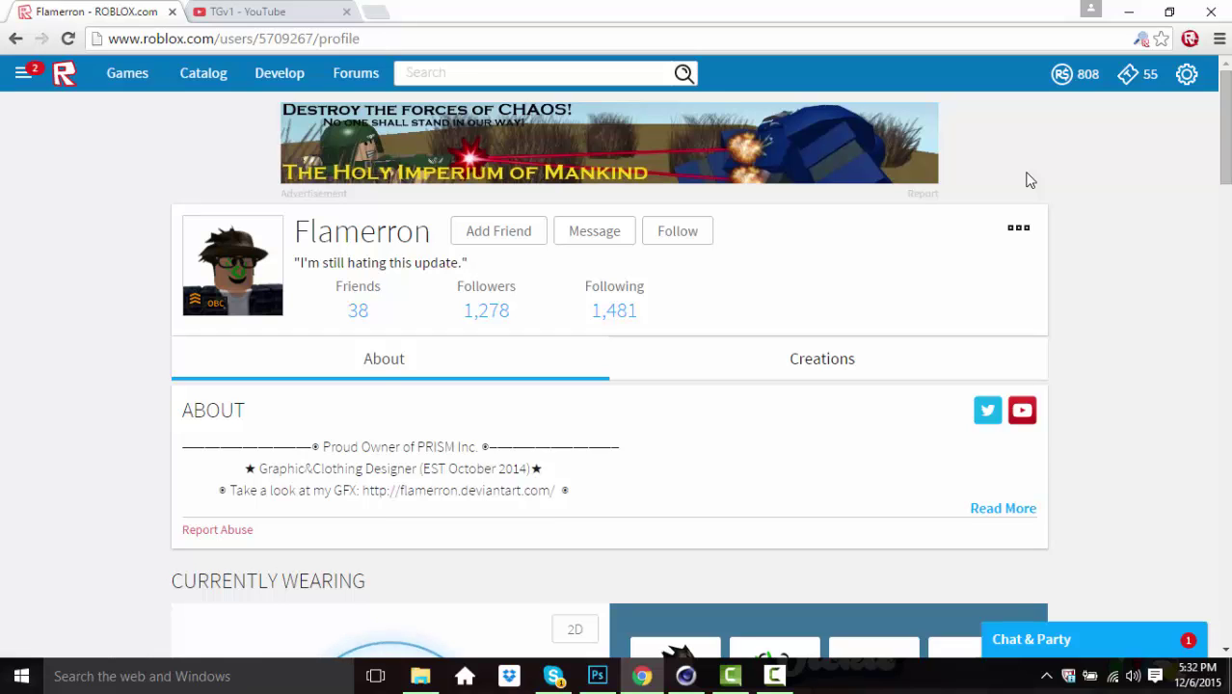
- Download the group owner's avatar as a Player .rbxl file with the Quick Asset Downloader extension
left_click(1143, 40)
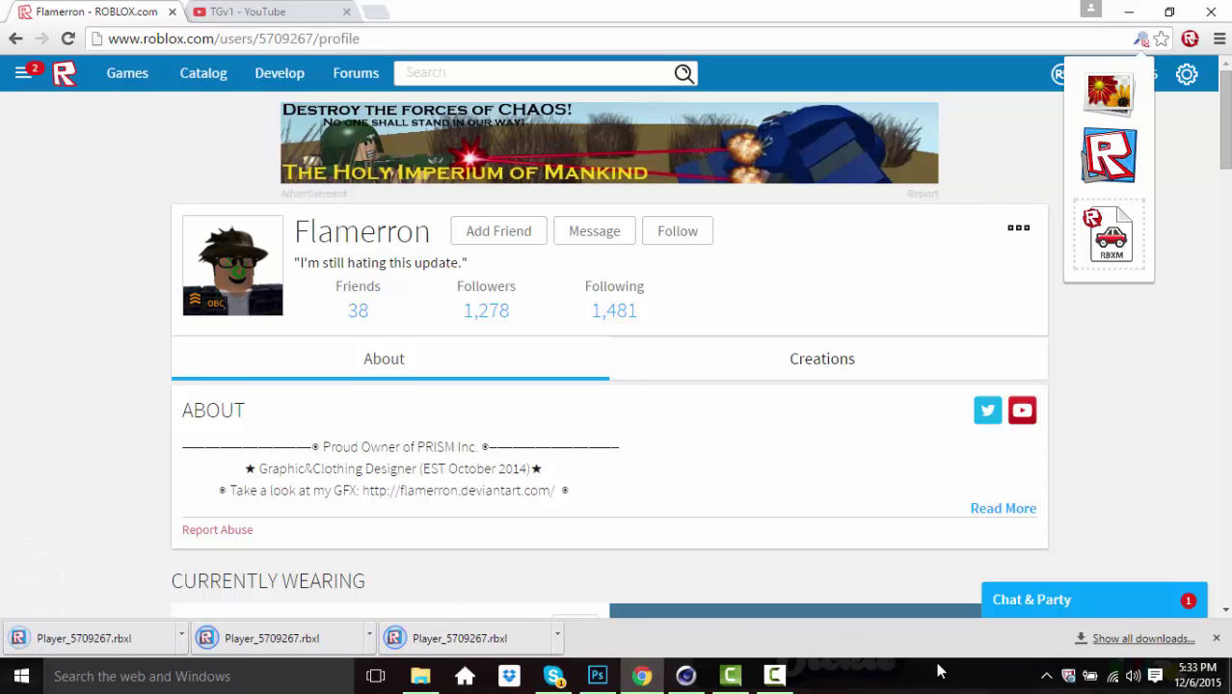
- Open the downloaded Player .rbxl file from Chrome's download bar in ROBLOX Studio
left_click(439, 641)
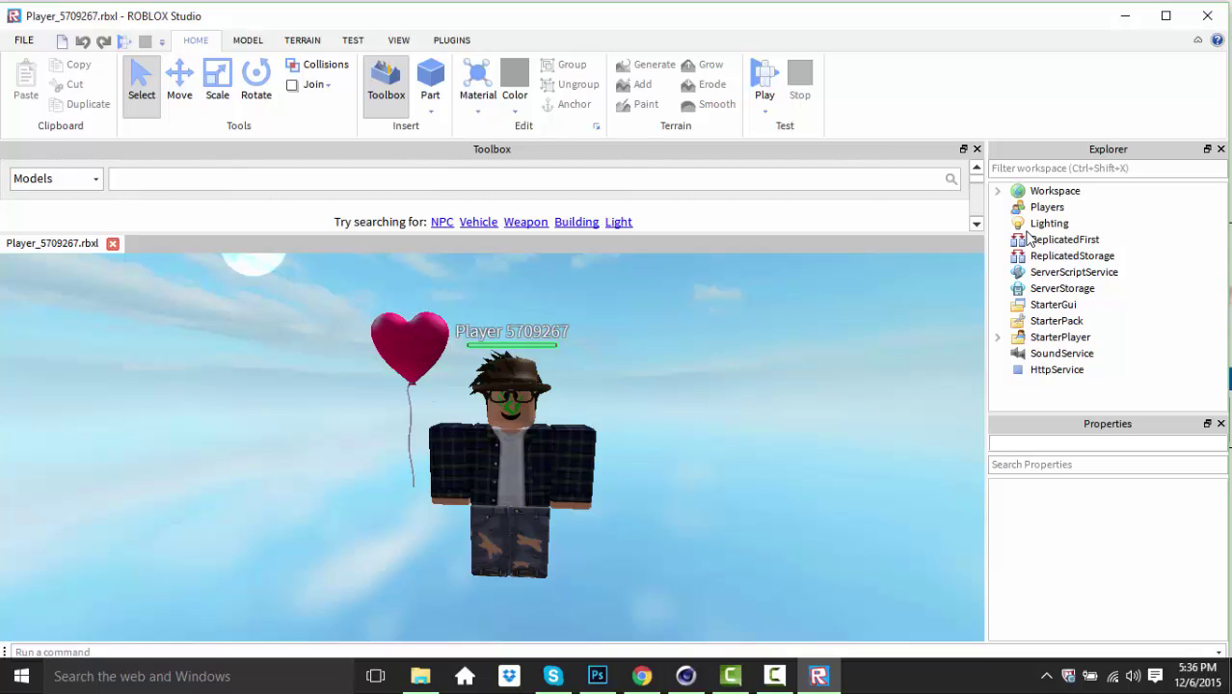
- Expand Workspace and the player model in Explorer, then delete the HeartBalloon accessory
left_click(998, 191)
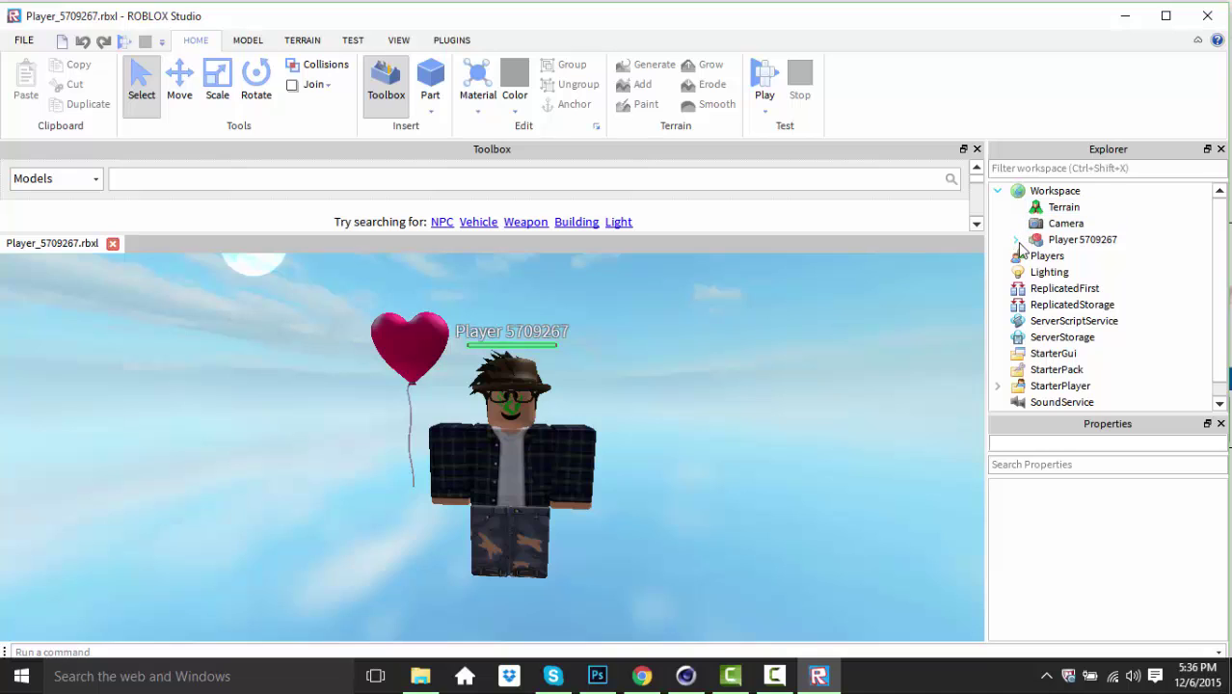
left_click(1016, 239)
left_click(1150, 305)
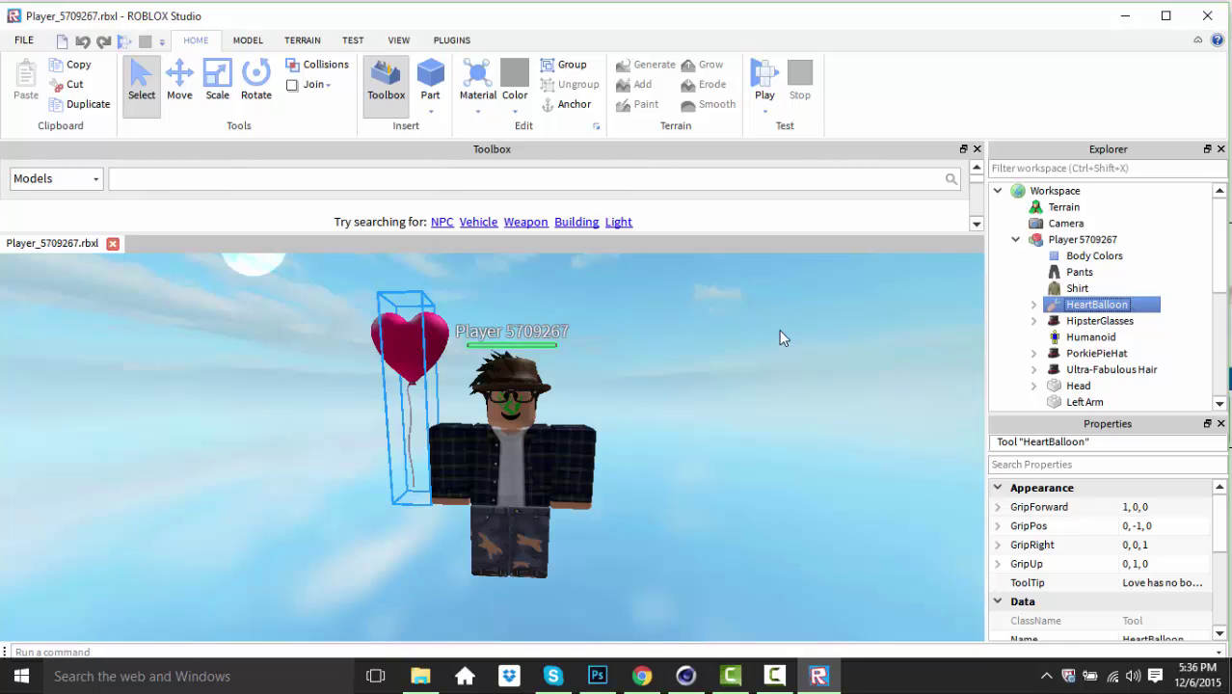
key("Delete")
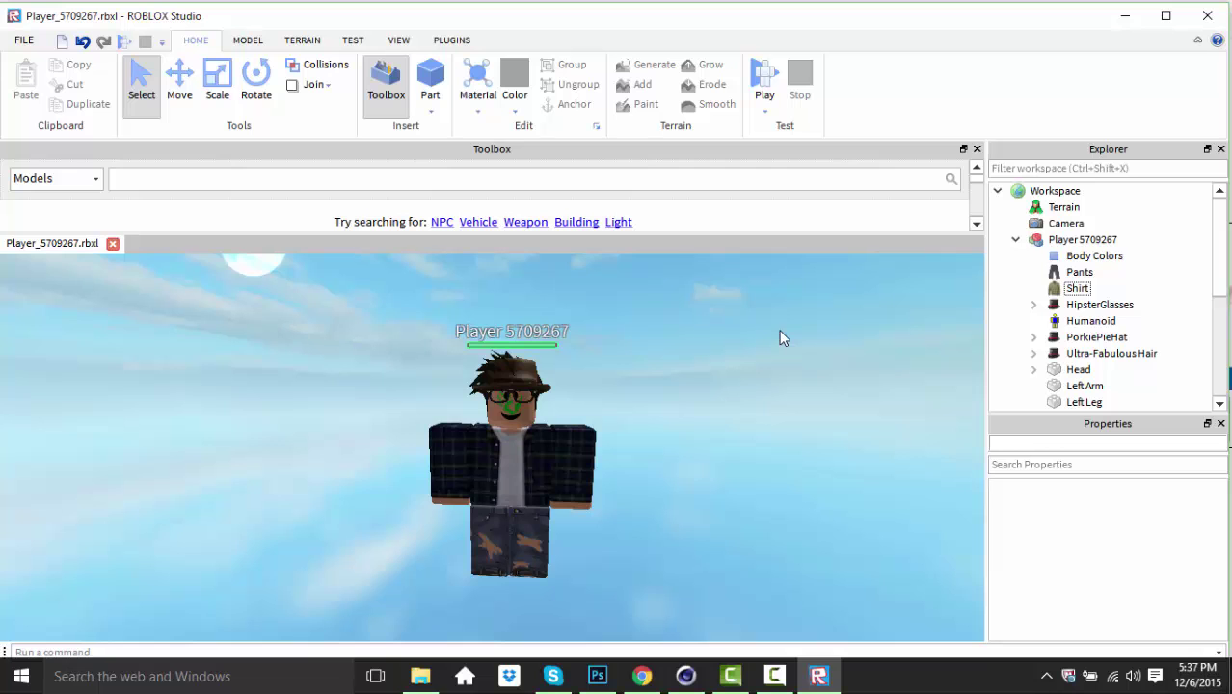
- Rotate the HipsterGlasses, hair and Head together to tilt the character's head
key("f")
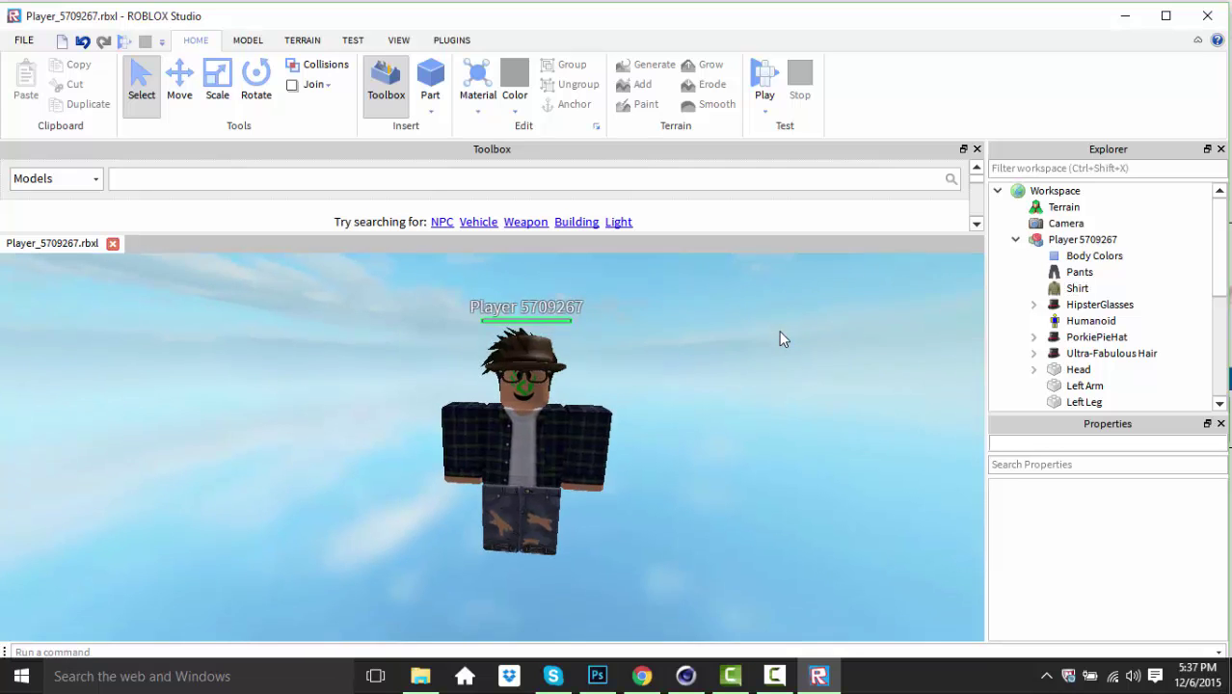
scroll(779, 329, "down", 5)
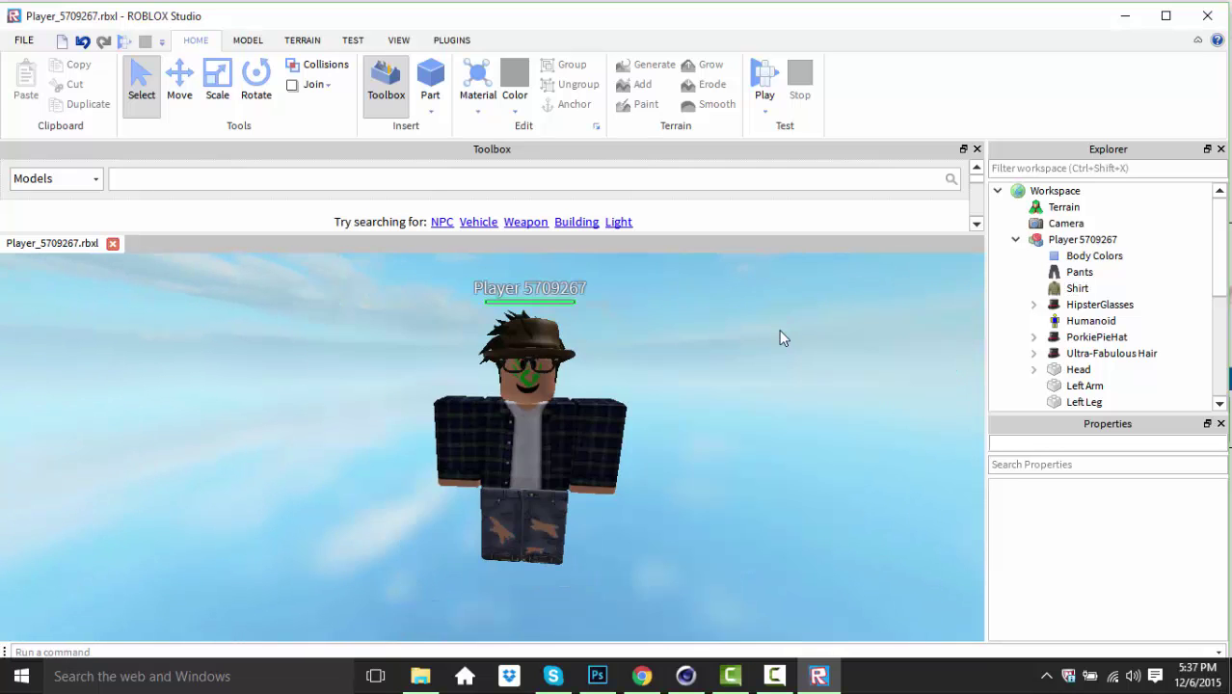
left_click(1100, 305)
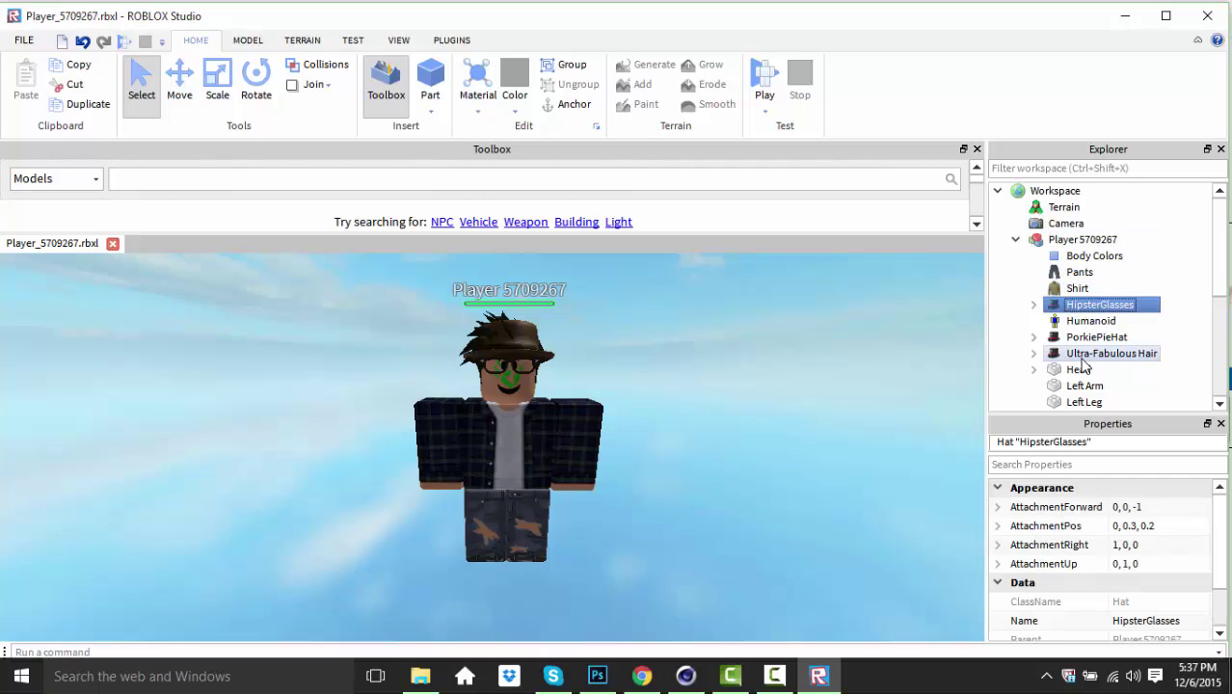
left_click(1111, 353, "shift")
key("f")
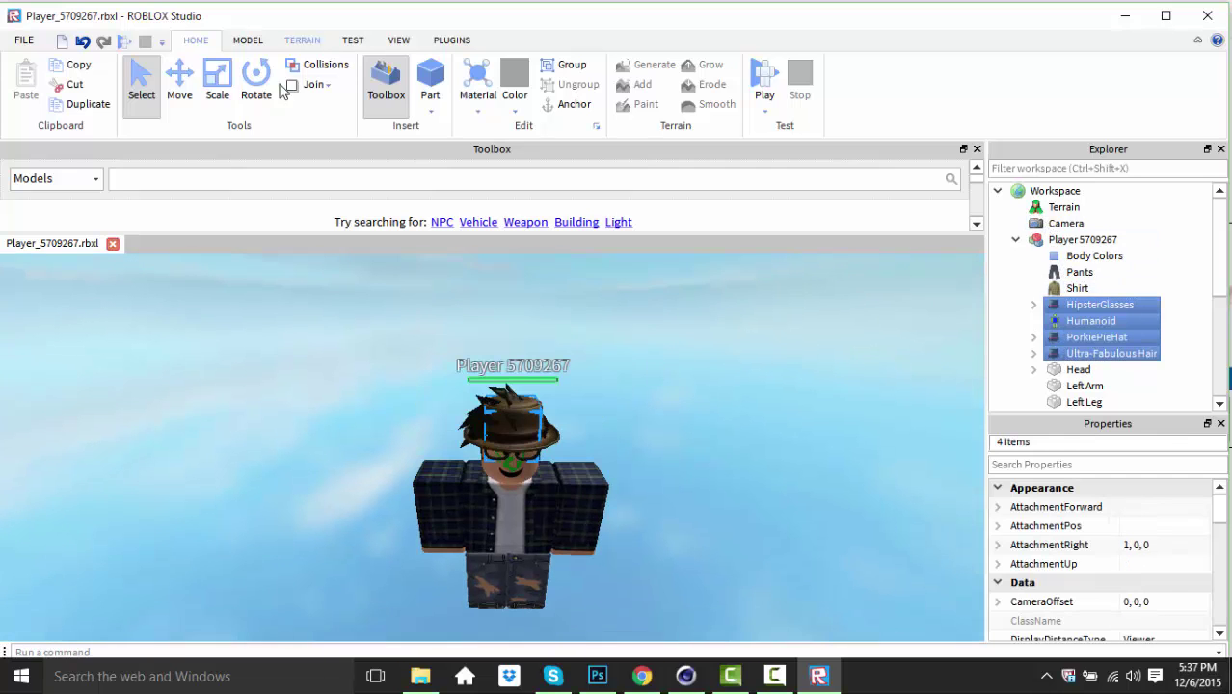
left_click(257, 83)
left_click_drag(672, 423, 668, 419)
left_click(1072, 372, "ctrl")
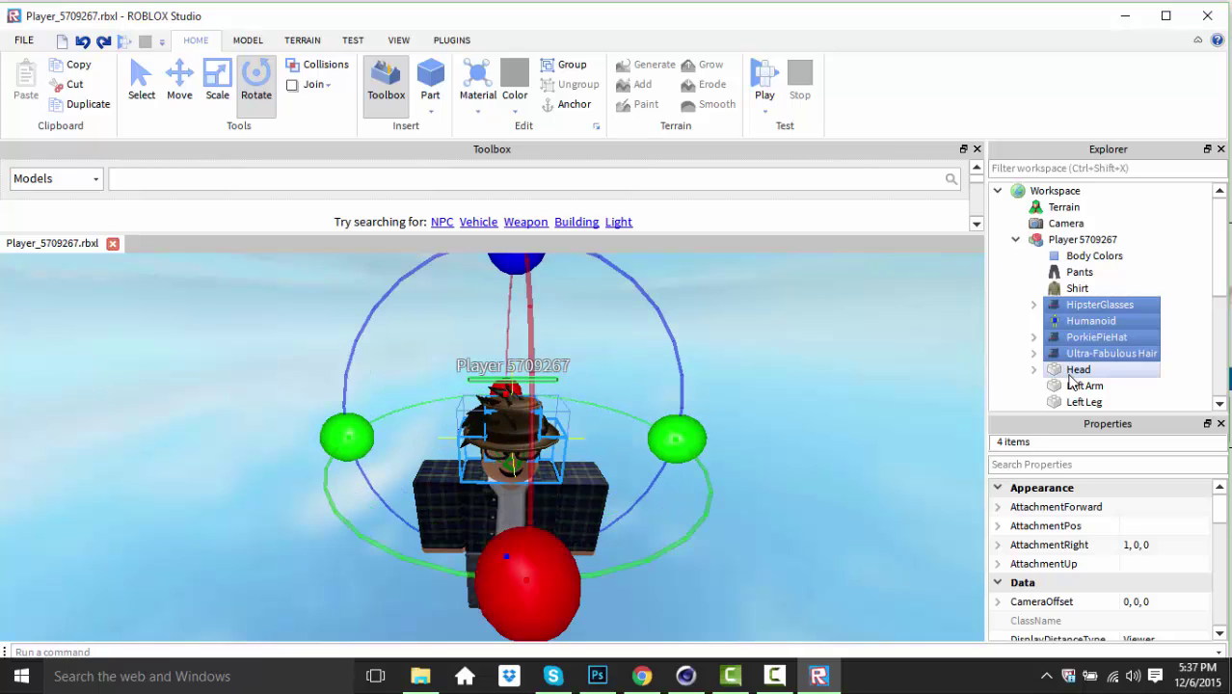
left_click_drag(681, 439, 665, 434)
left_click(759, 431)
- Rotate the left arm, left leg, right arm and right leg slightly into a pose
key("d")
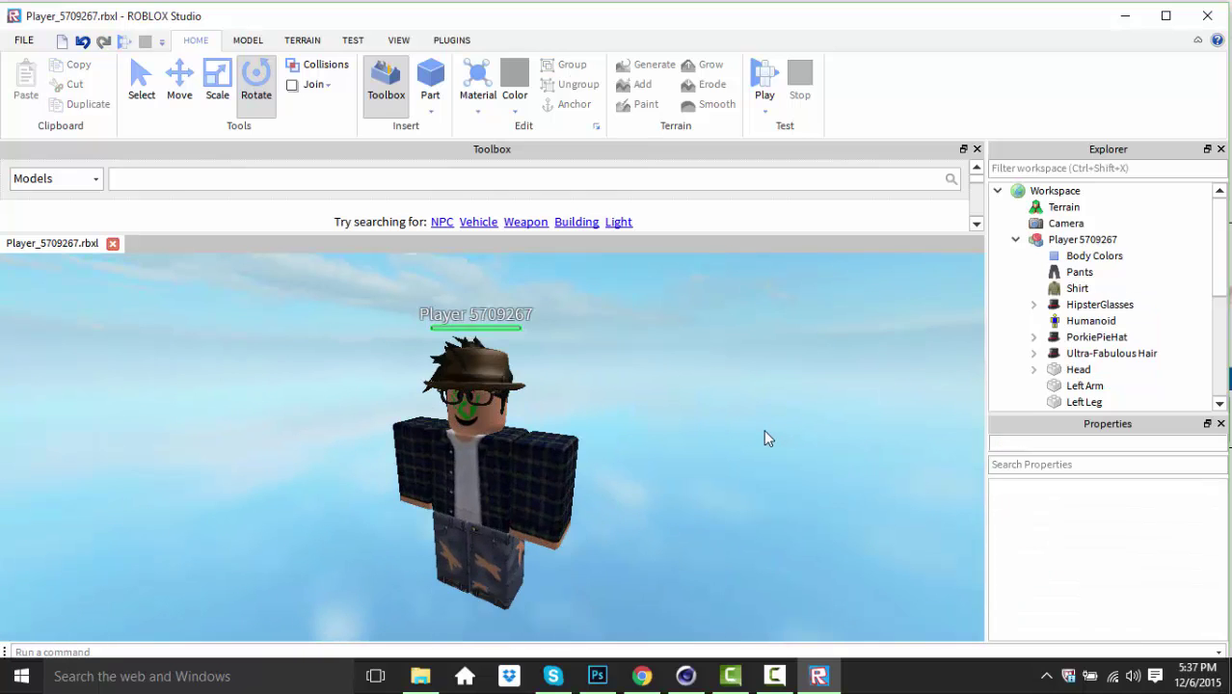
left_click(1119, 386)
key("f")
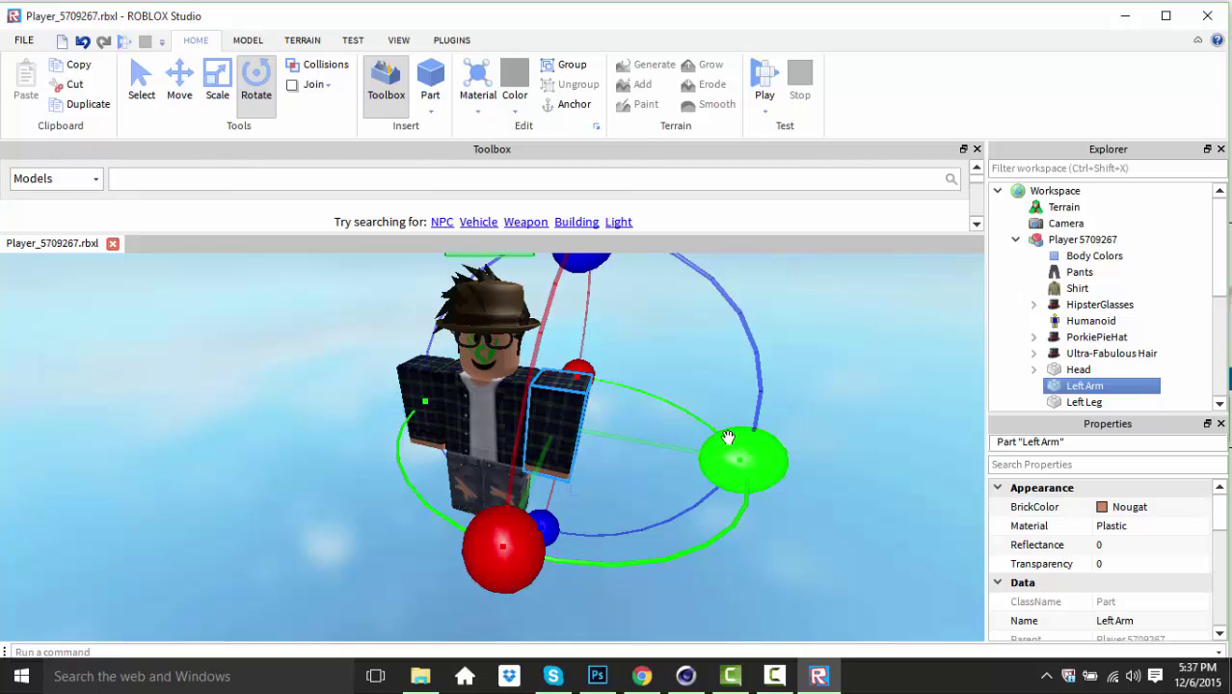
left_click_drag(738, 448, 745, 439)
left_click(1090, 403)
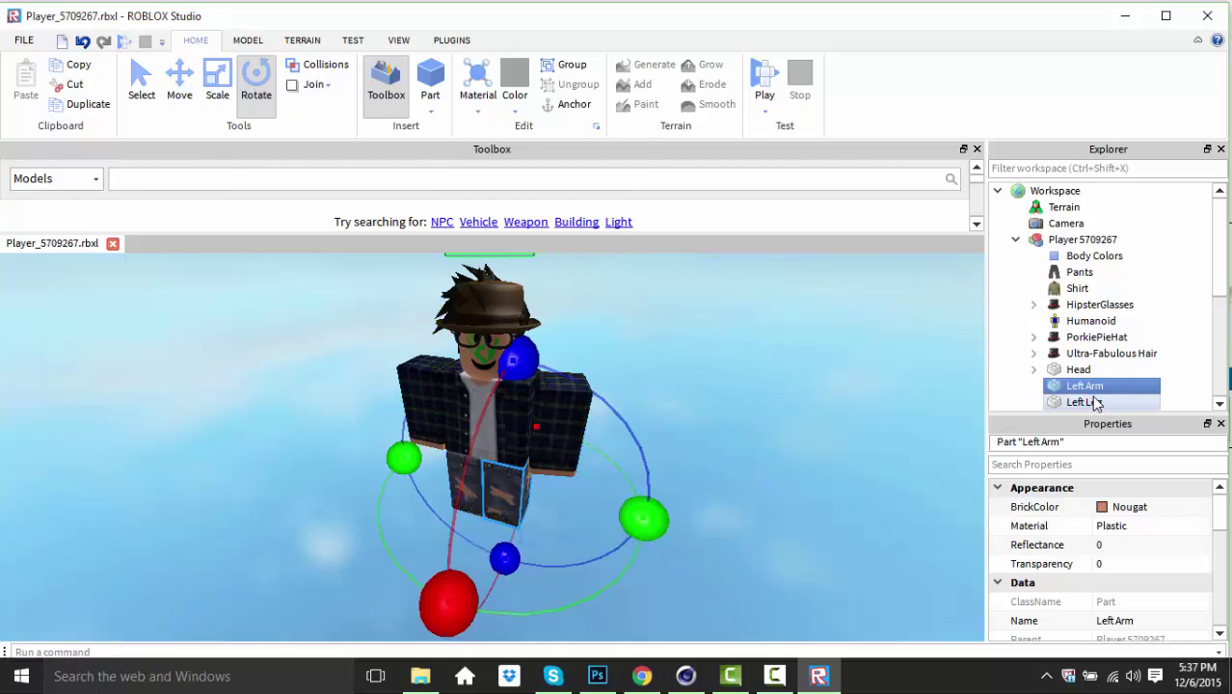
left_click_drag(648, 514, 666, 510)
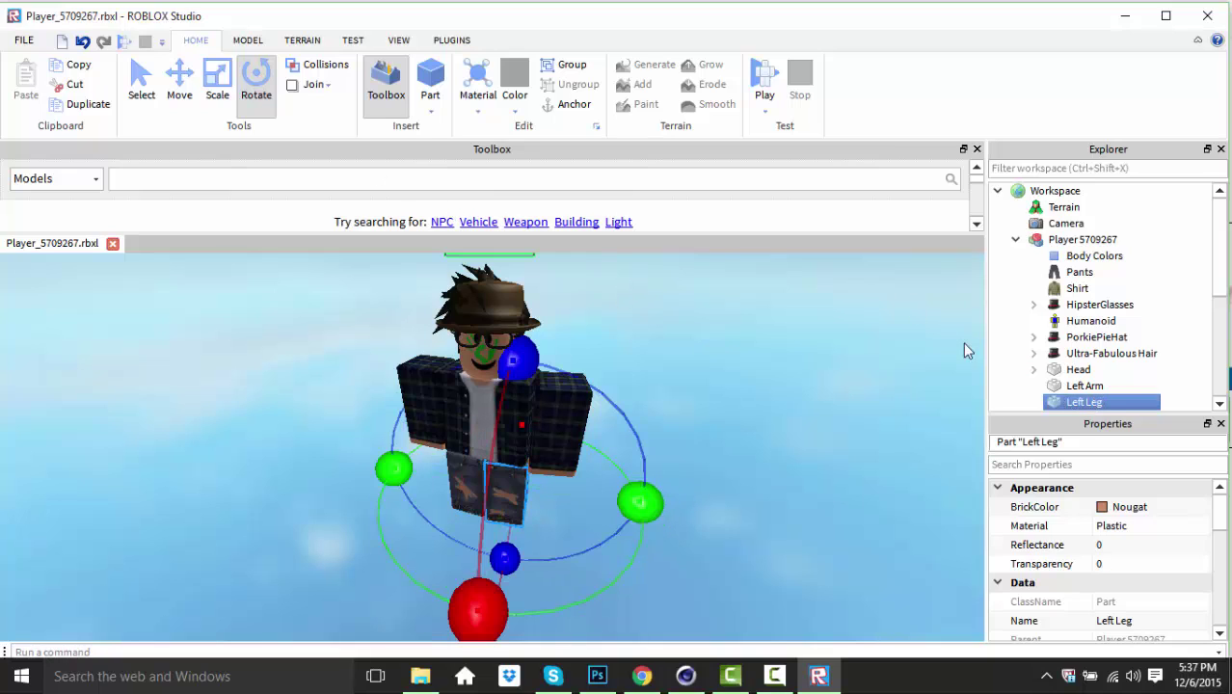
scroll(1225, 251, "down", 3)
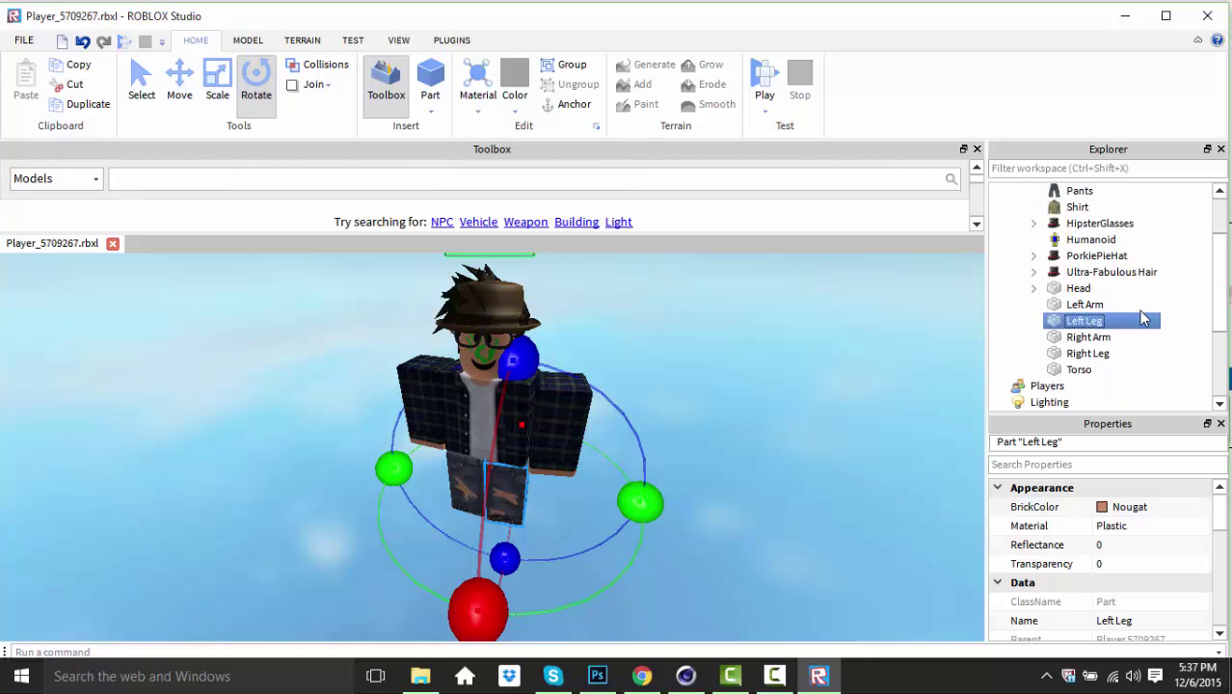
left_click(1109, 336)
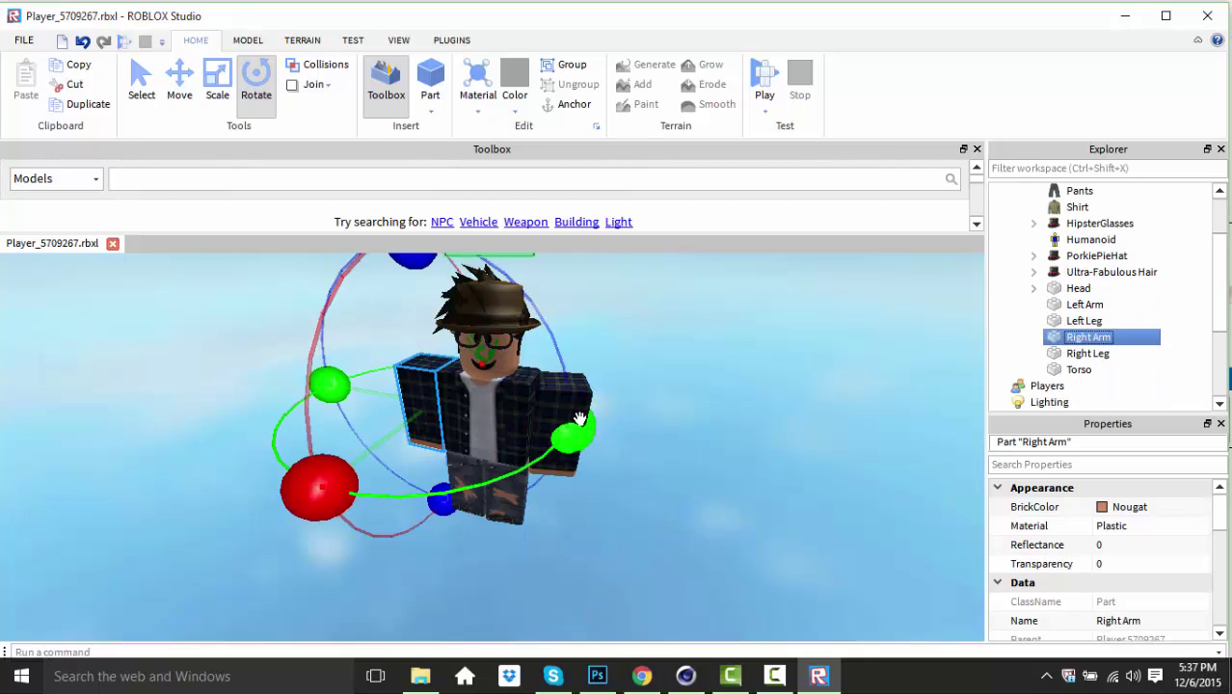
left_click_drag(590, 427, 574, 441)
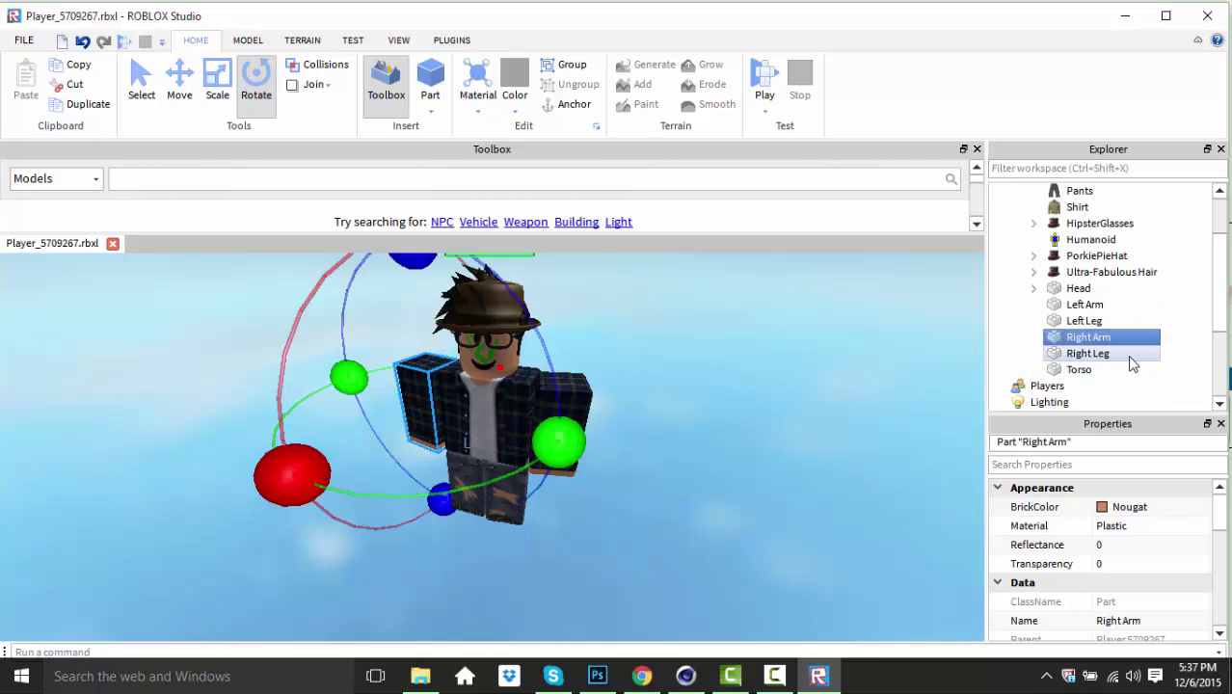
left_click(1109, 353)
mouse_move(592, 507)
left_mouse_down()
mouse_move(578, 522)
mouse_move(588, 522)
left_mouse_up()
- Reframe the camera to check both arm poses, then select the whole Player model
left_click(703, 465)
key("a")
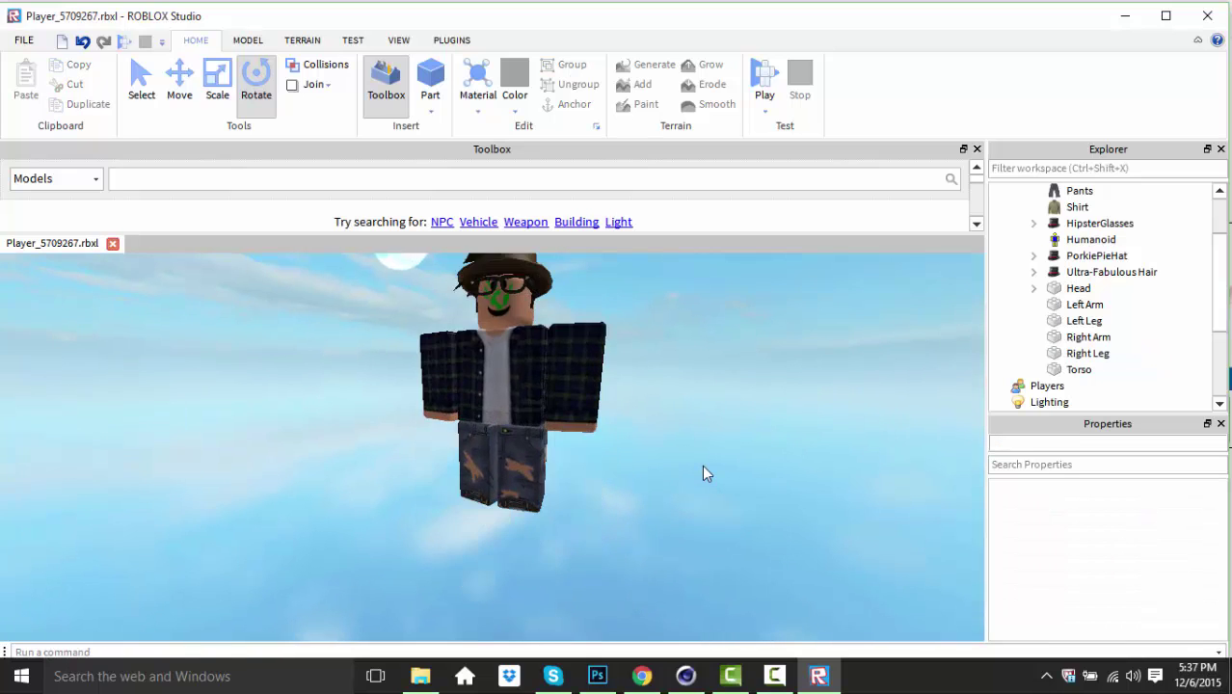
key("q")
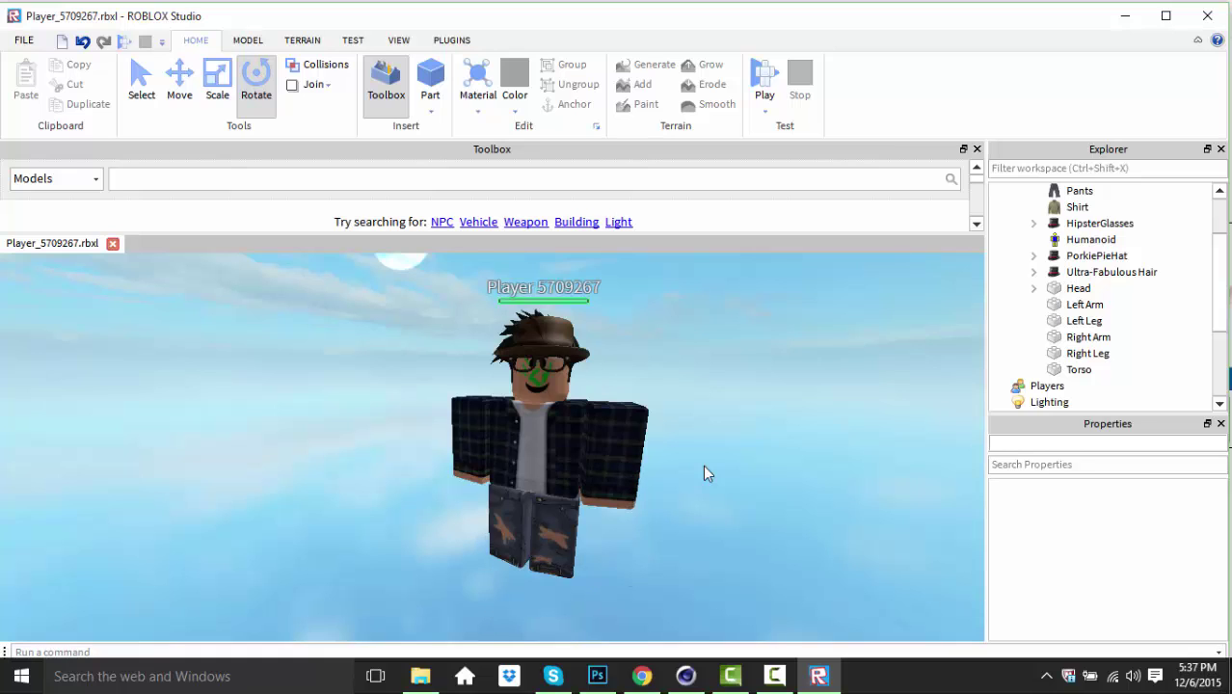
key("w")
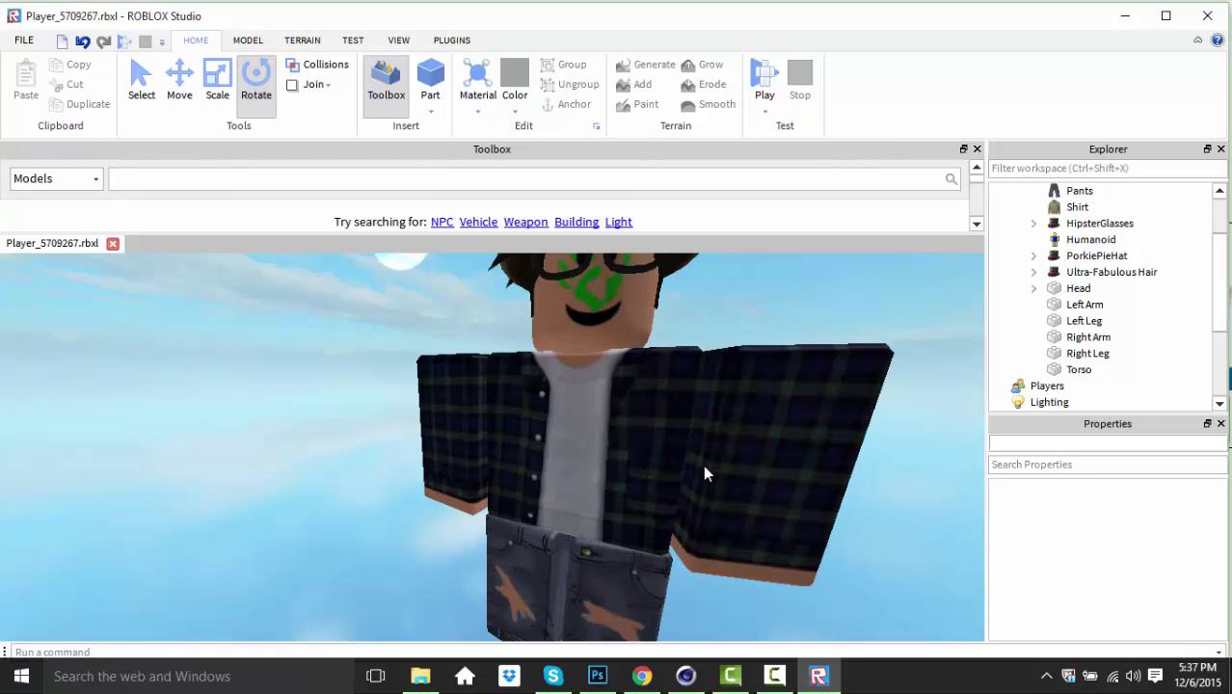
key("s")
left_click(1105, 310)
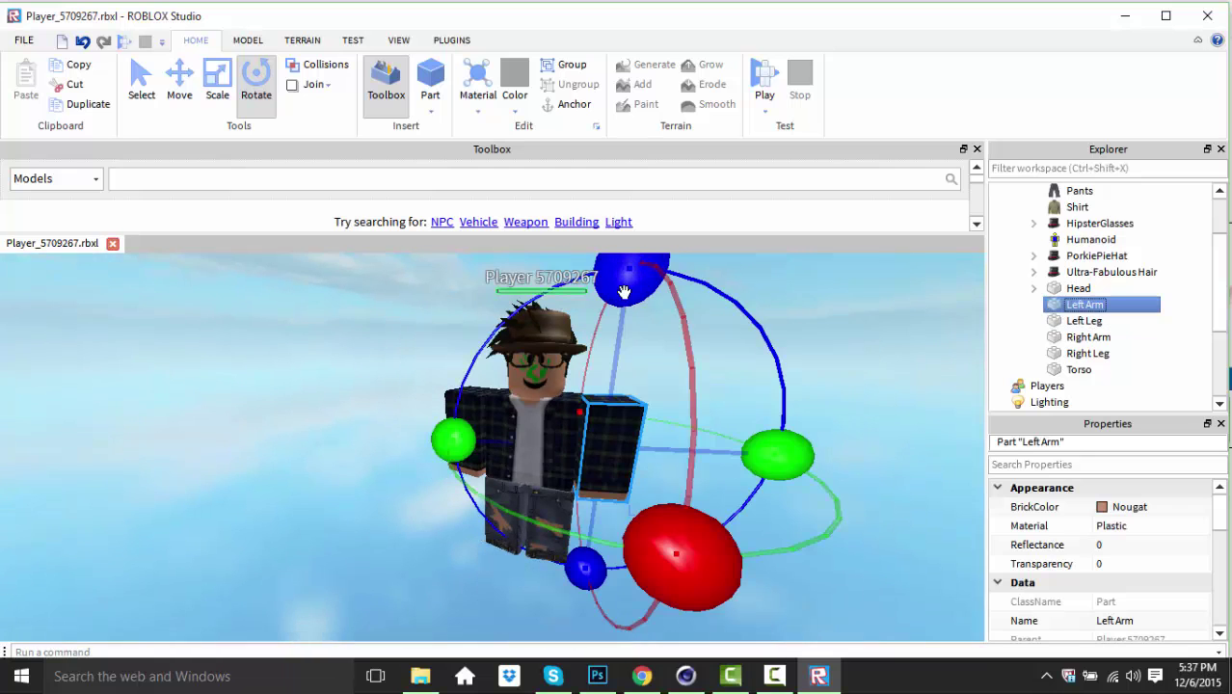
left_click(1089, 337)
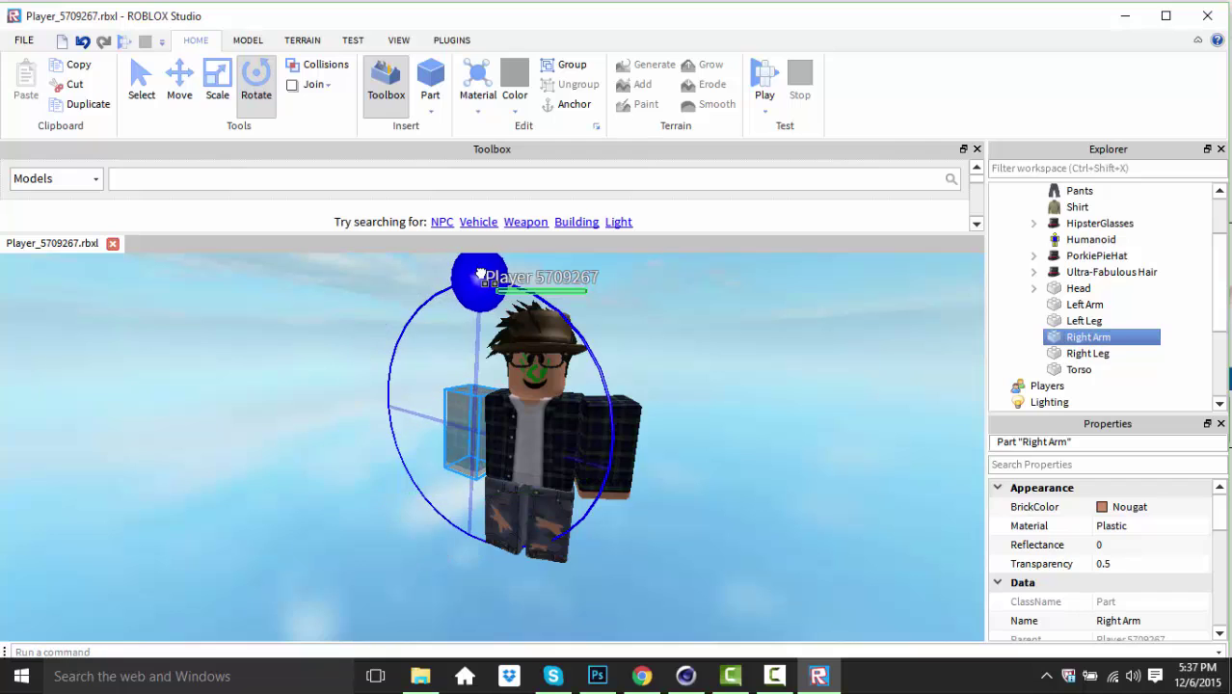
left_click(712, 308)
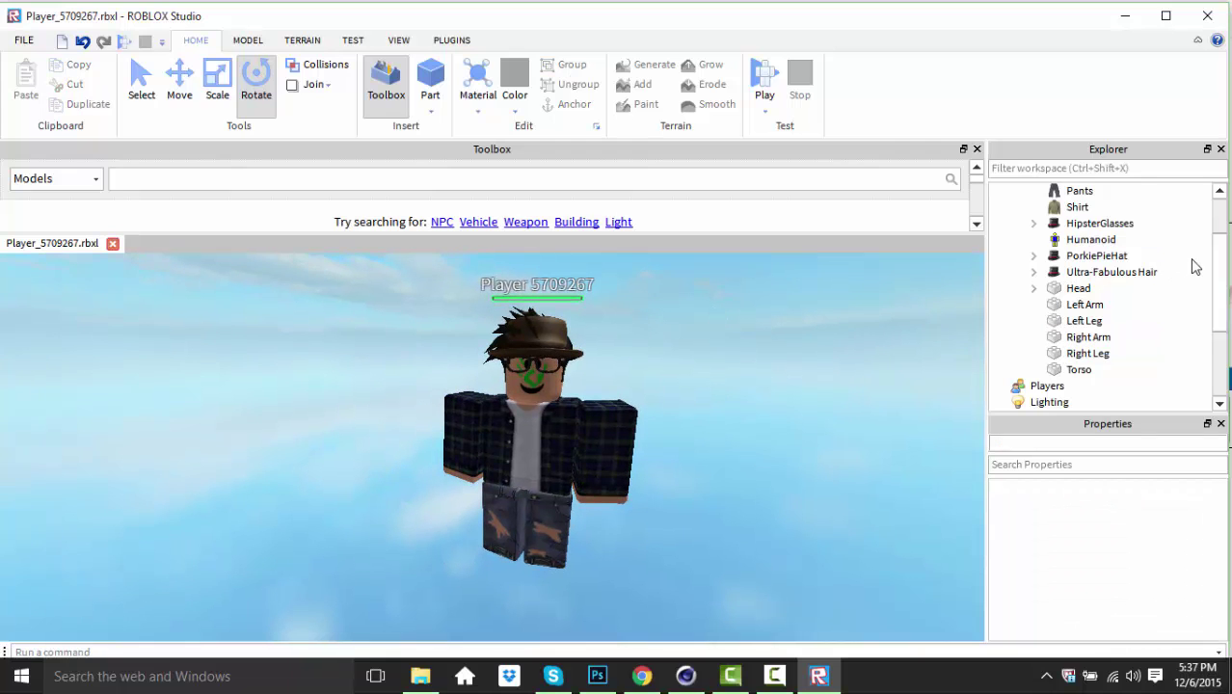
left_click_drag(1219, 274, 1222, 227)
left_click(1078, 224)
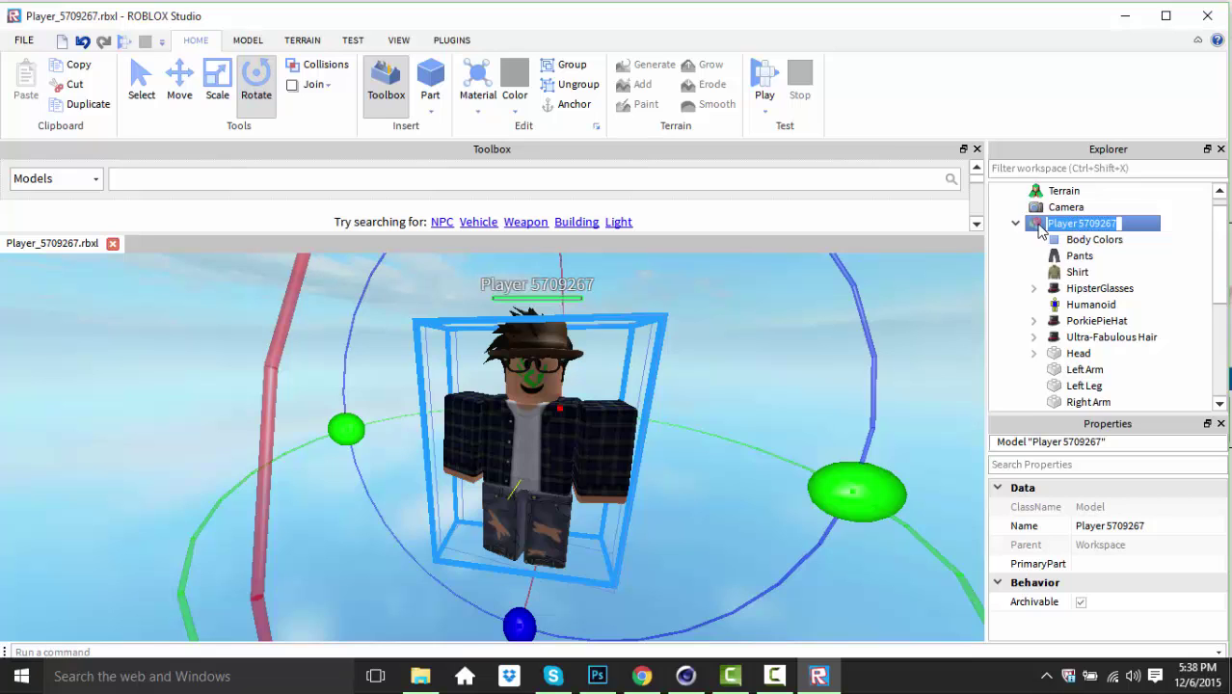
- Export the selected Player model to the Desktop as 'Tutorial' OBJ via Export Selection
right_click(1040, 232)
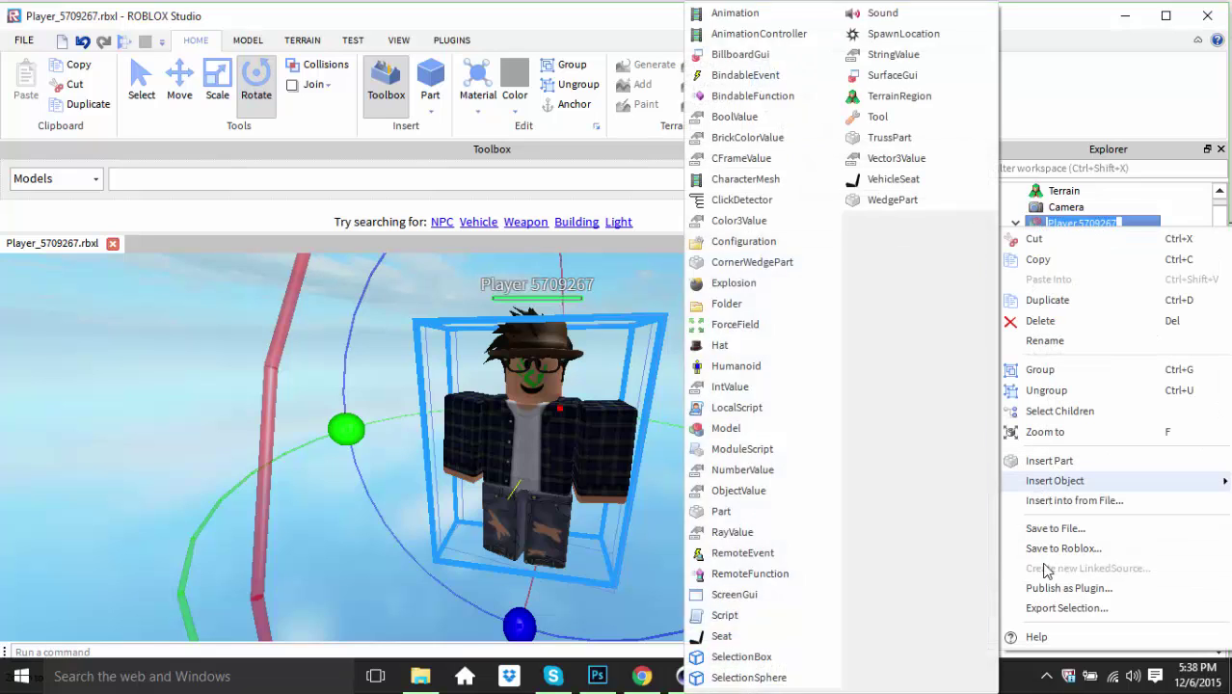
left_click(1049, 608)
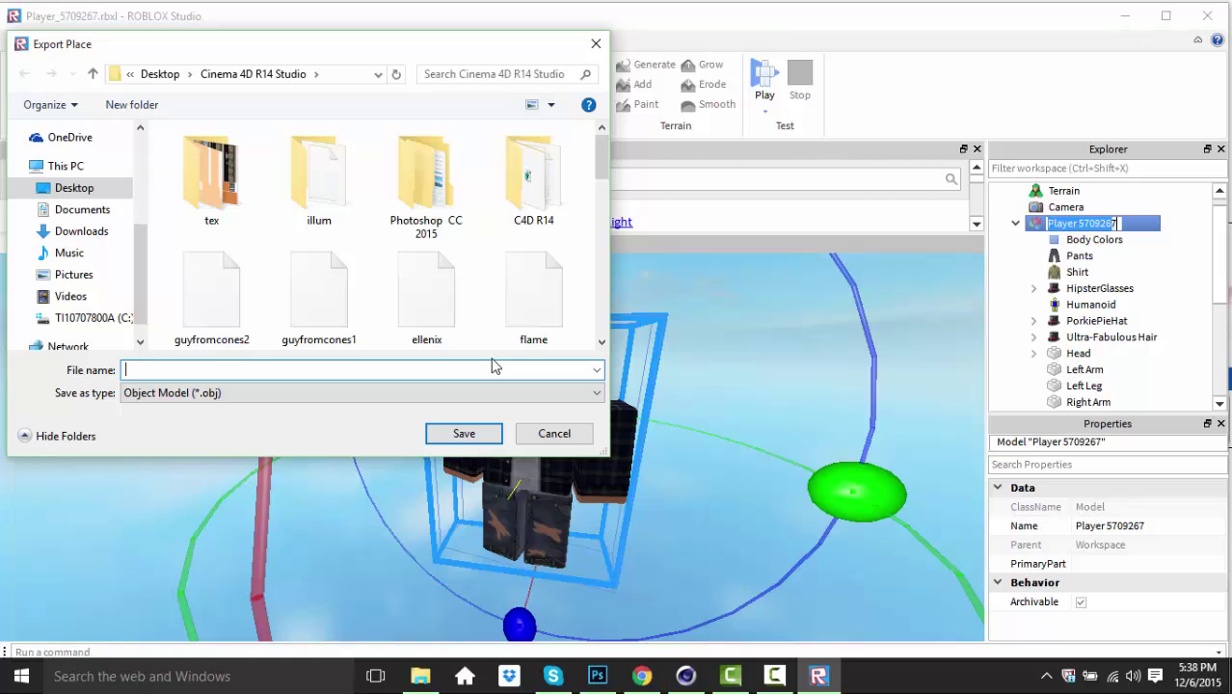
left_click(91, 191)
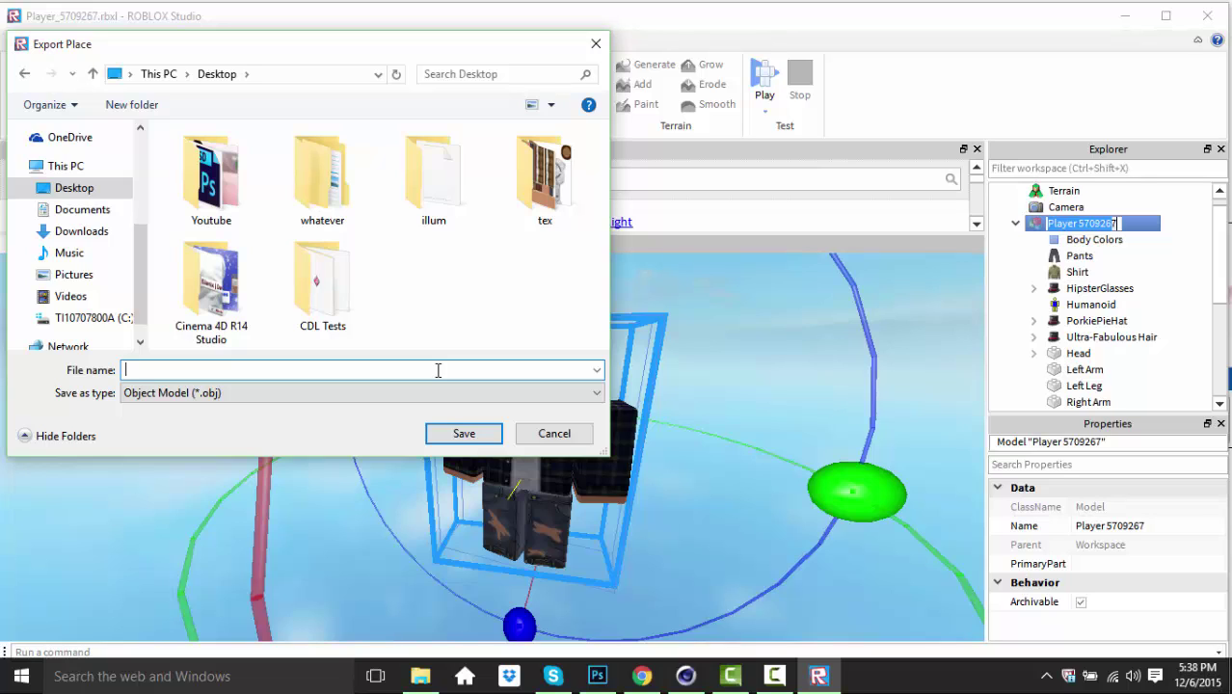
type("Tutorial")
key("Return")
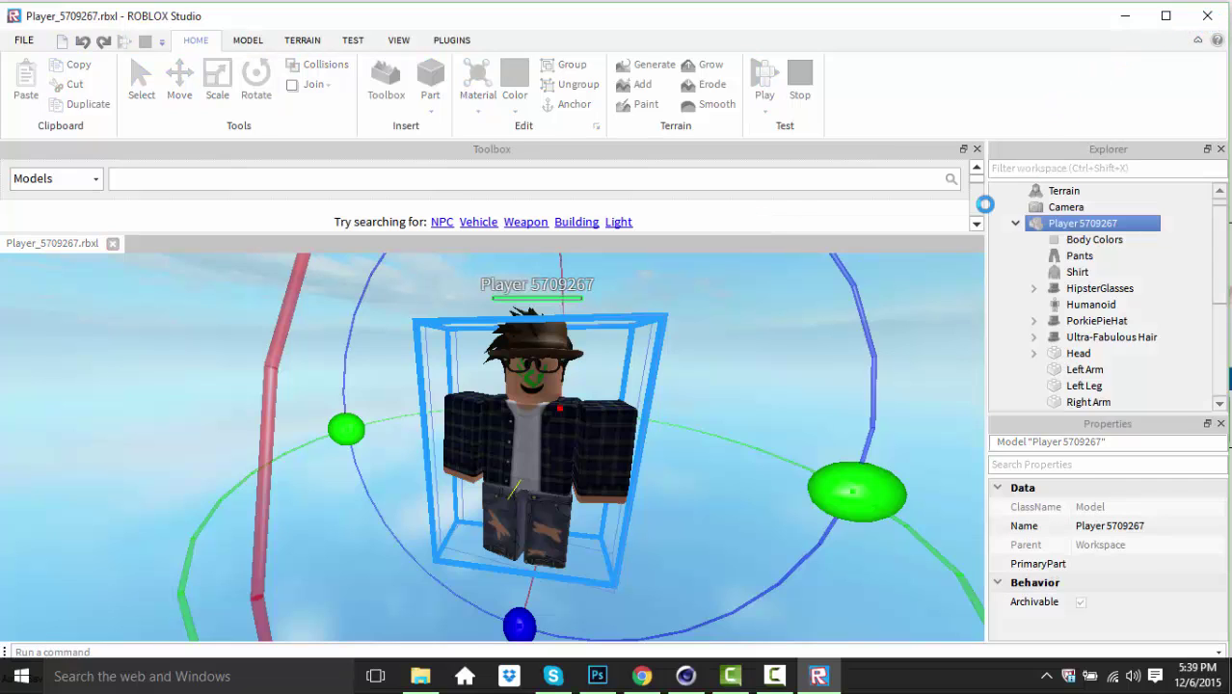
- Close the Studio place without saving, then minimize Studio and the chat window
left_click(819, 675)
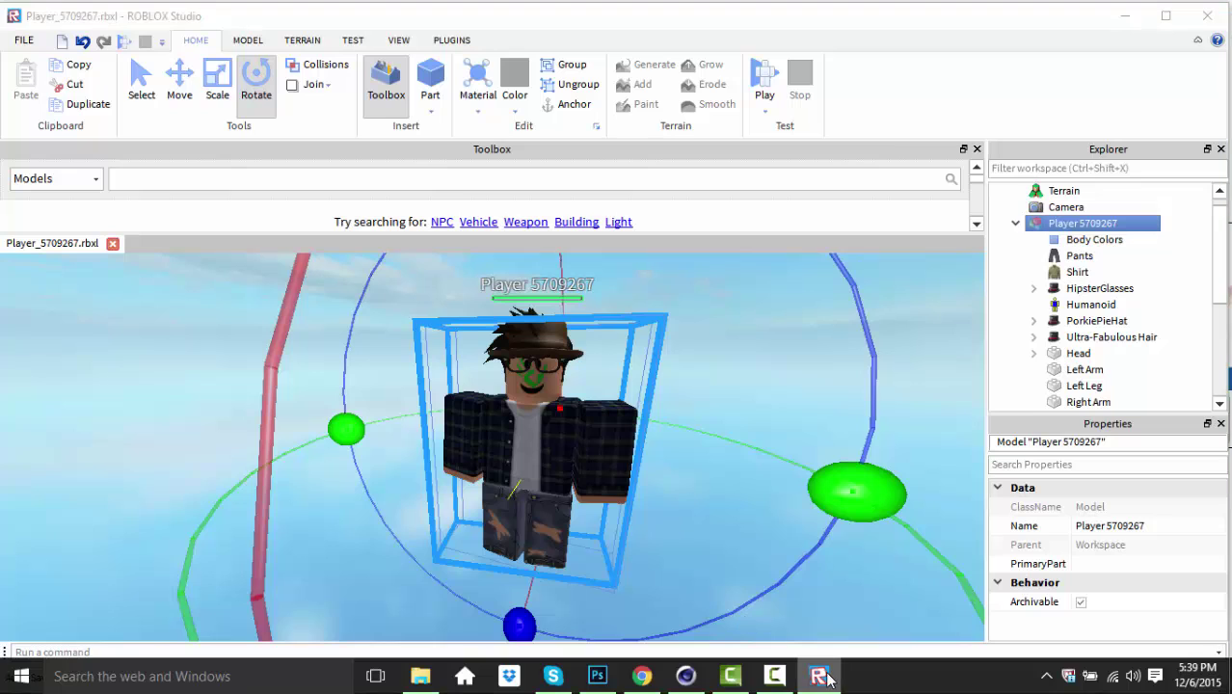
left_click(1209, 18)
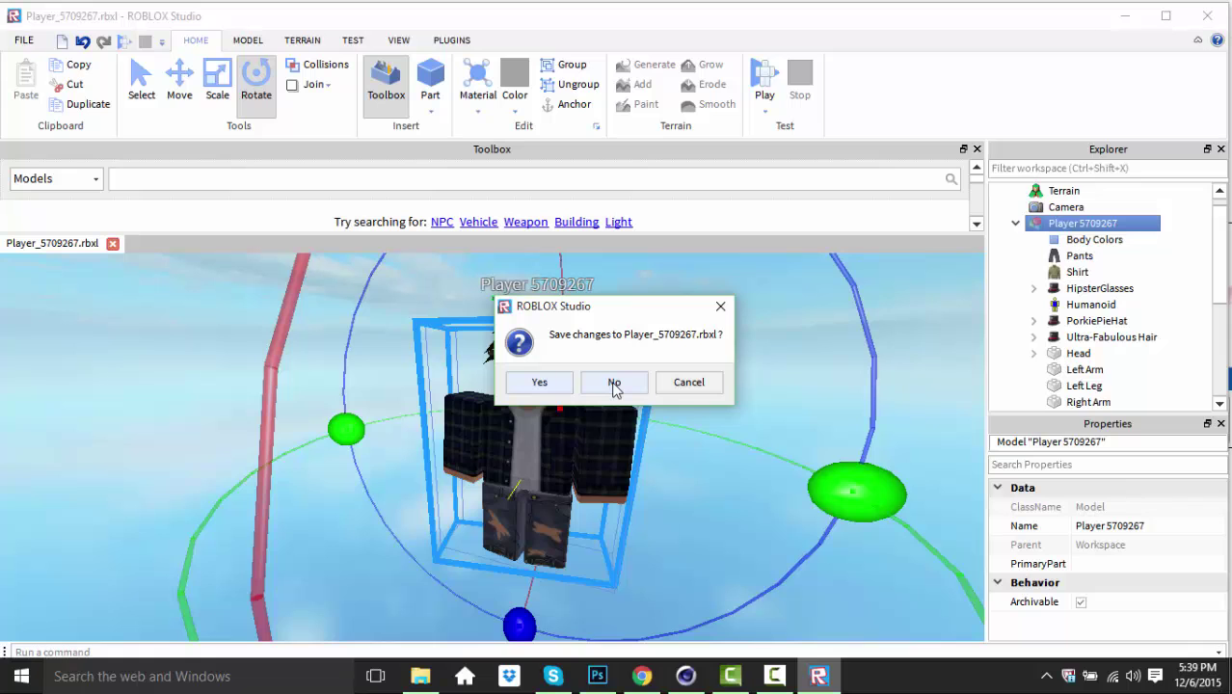
left_click(614, 382)
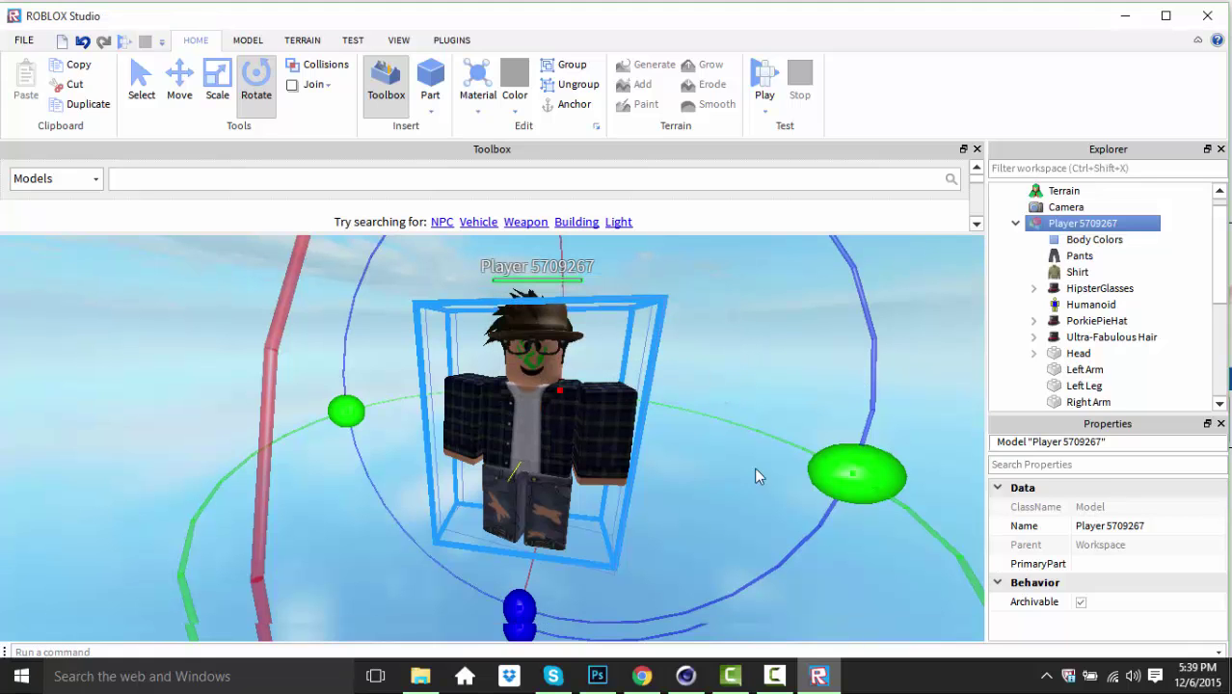
left_click(1125, 16)
left_click(1129, 17)
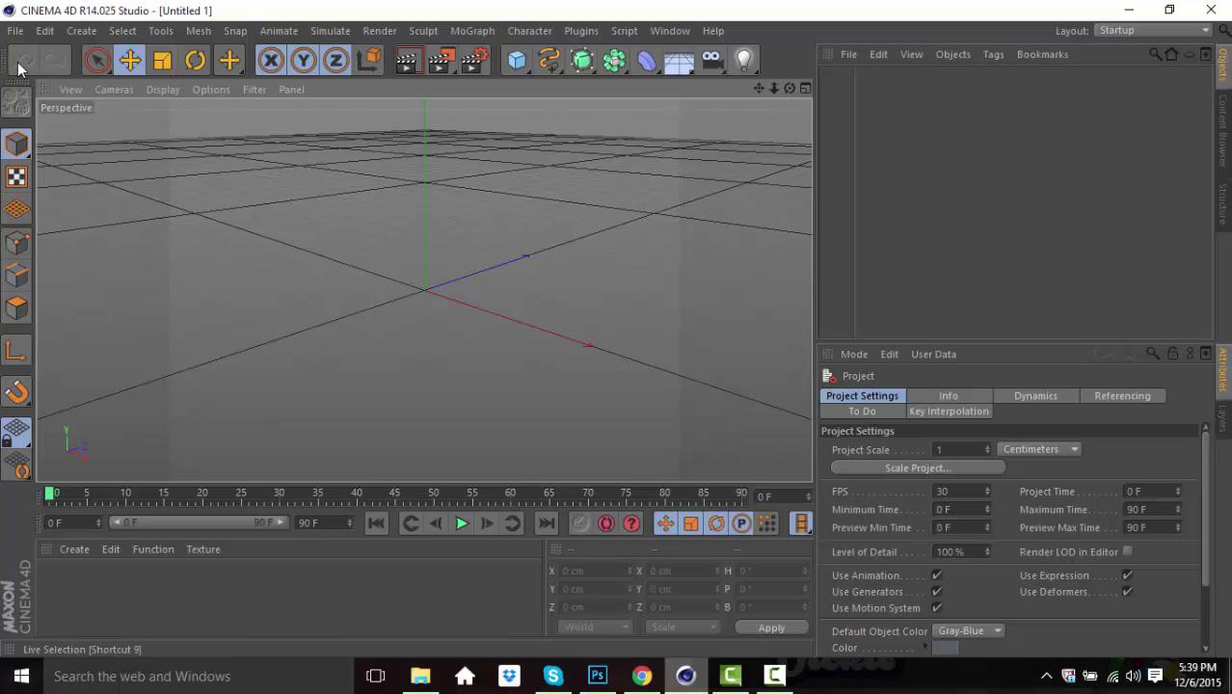
- Open LIGHTROOM.c4d from the Desktop using the File menu's Open command
left_click(15, 30)
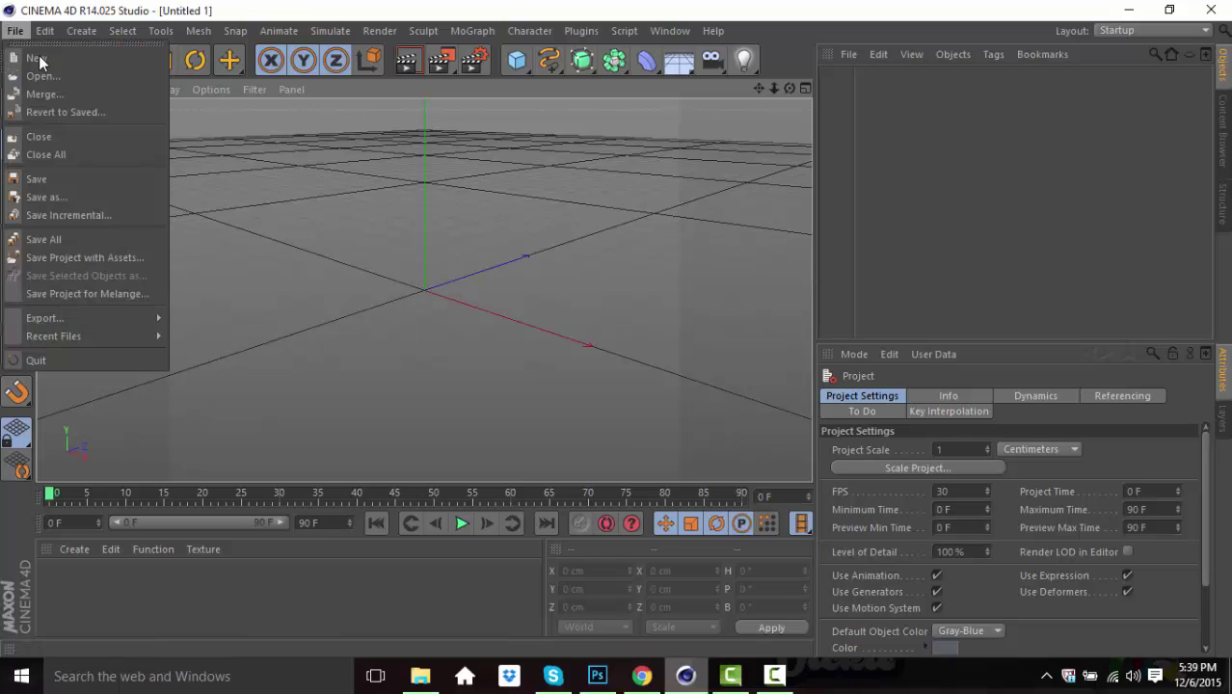
left_click(89, 105)
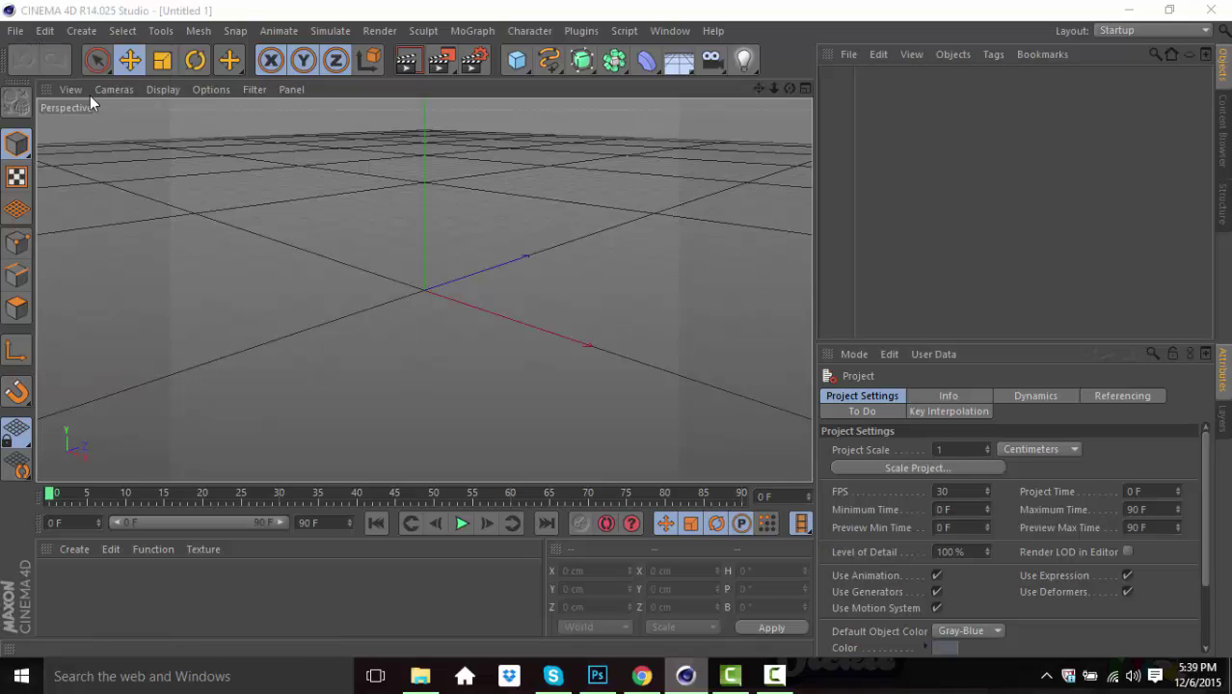
key("ctrl+o")
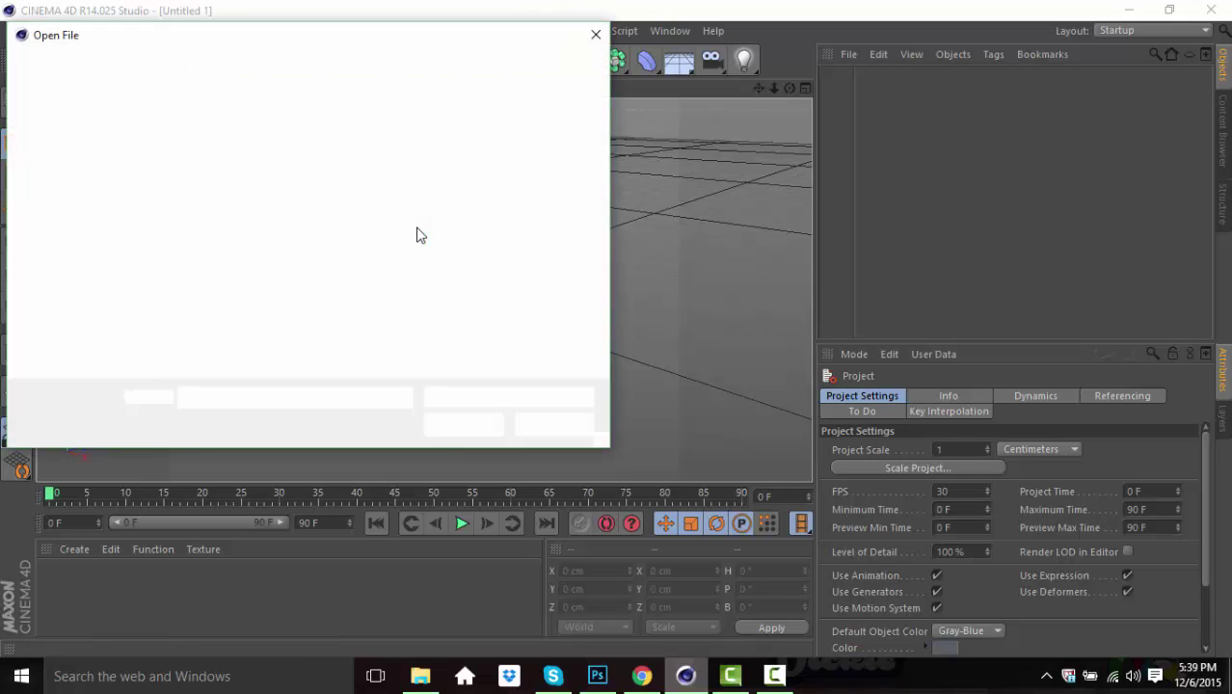
left_click(596, 36)
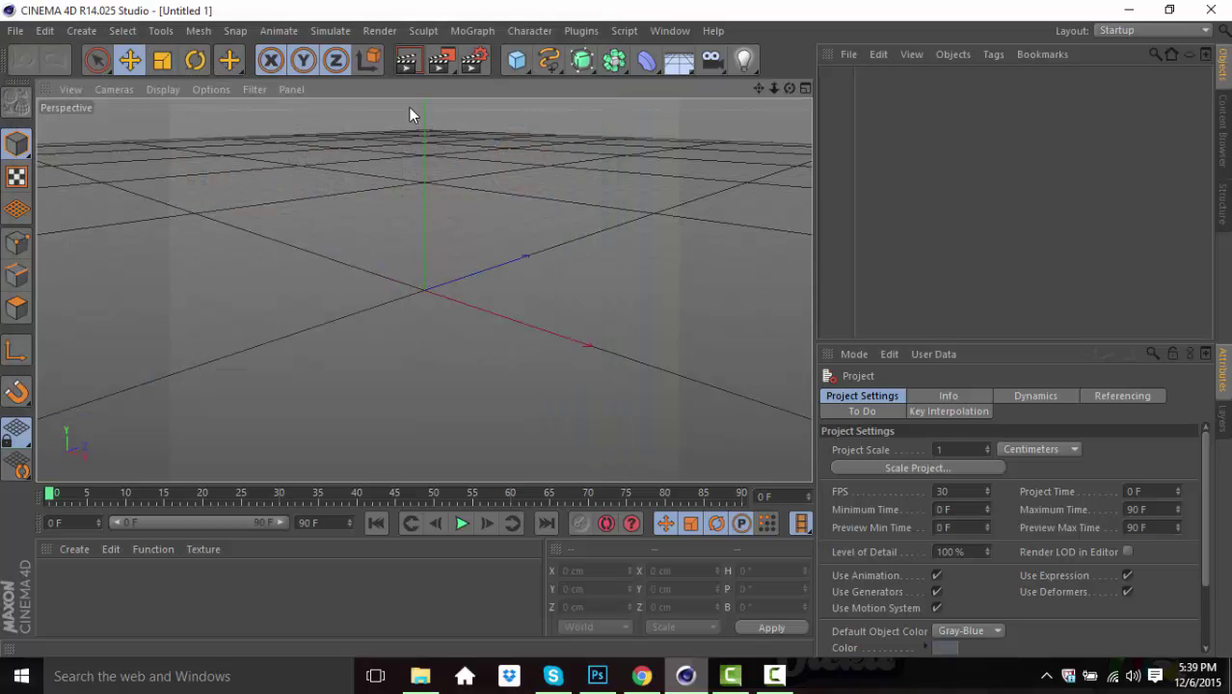
left_click(15, 30)
left_click(43, 74)
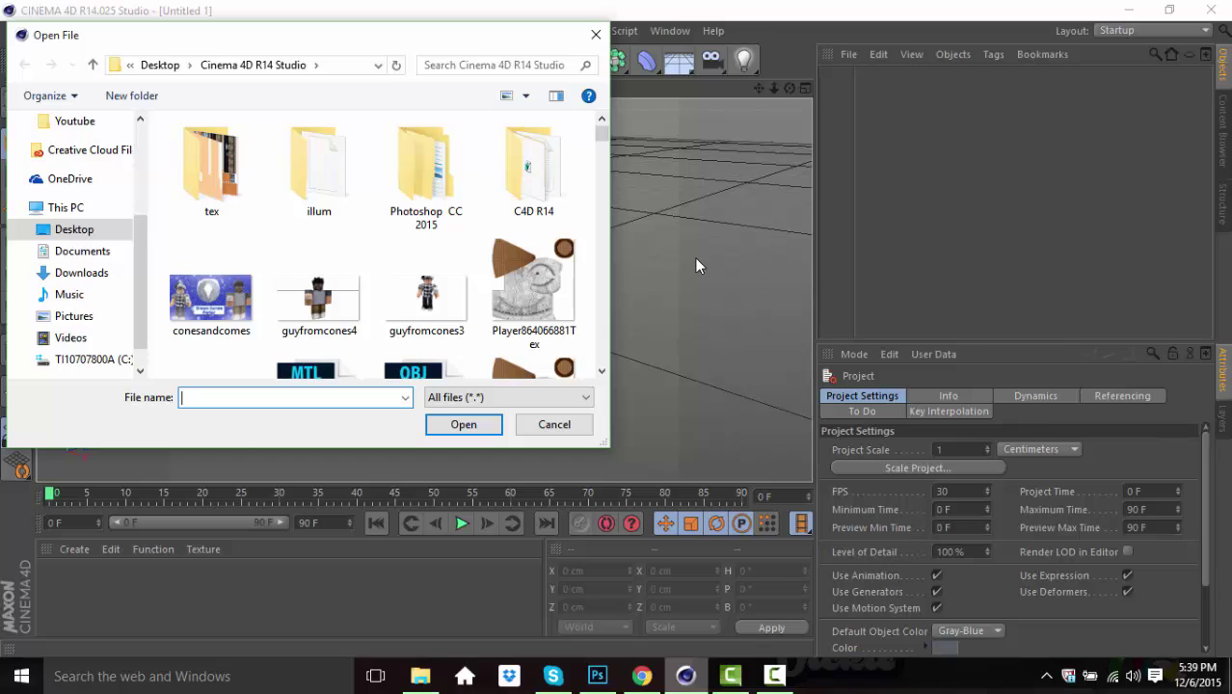
scroll(600, 135, "down", 1)
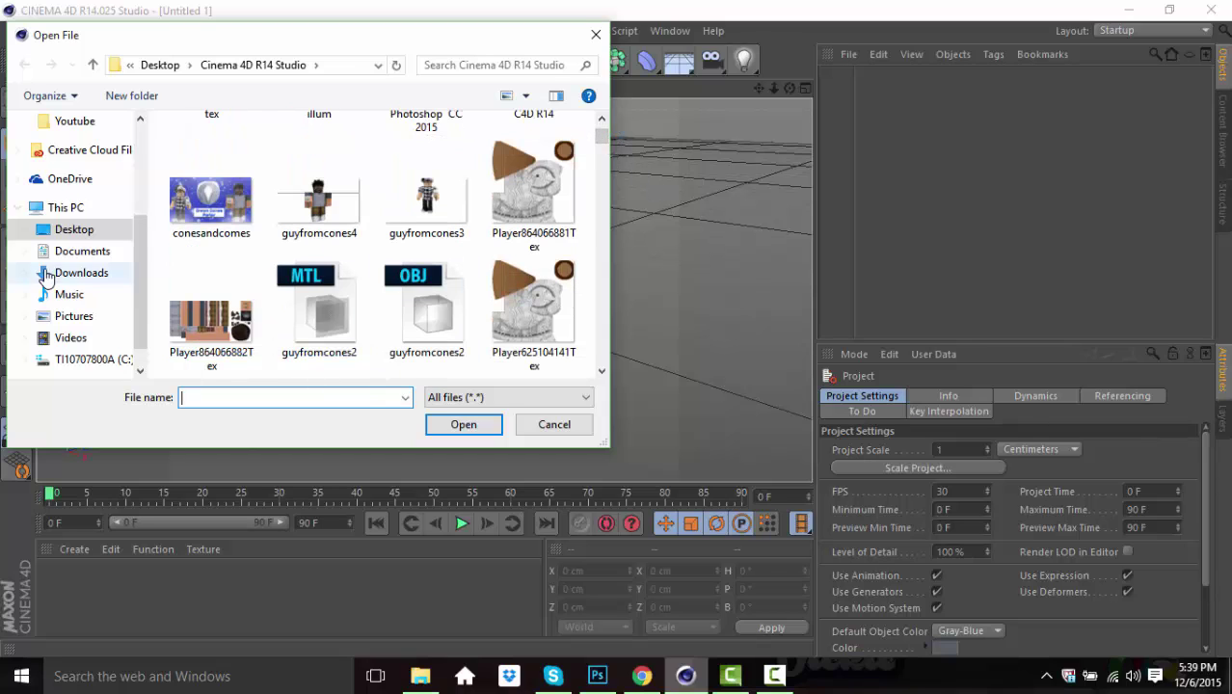
left_click(67, 231)
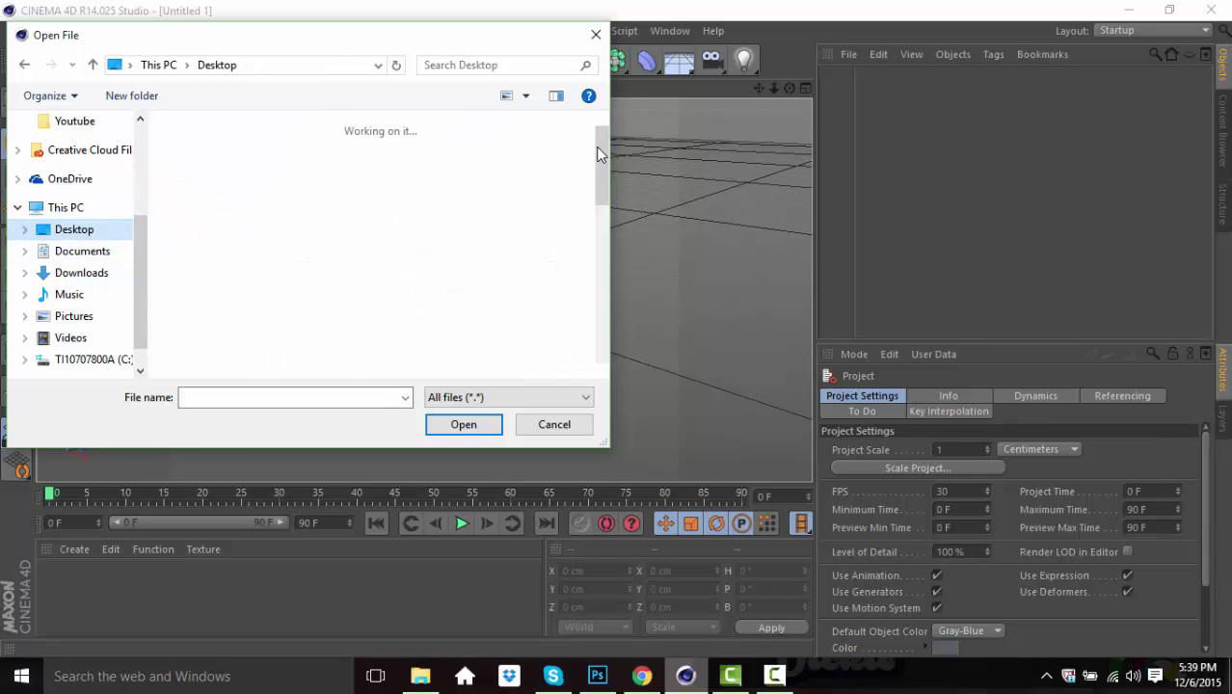
left_click_drag(600, 162, 612, 342)
left_click(212, 285)
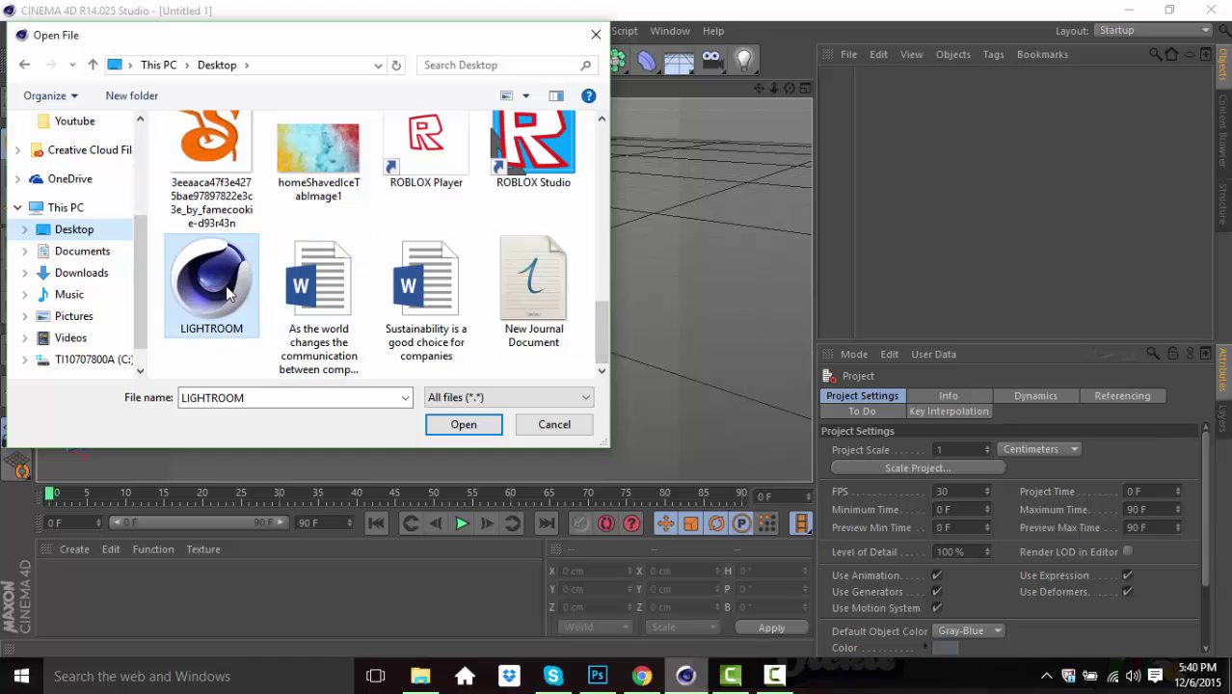
left_click(463, 425)
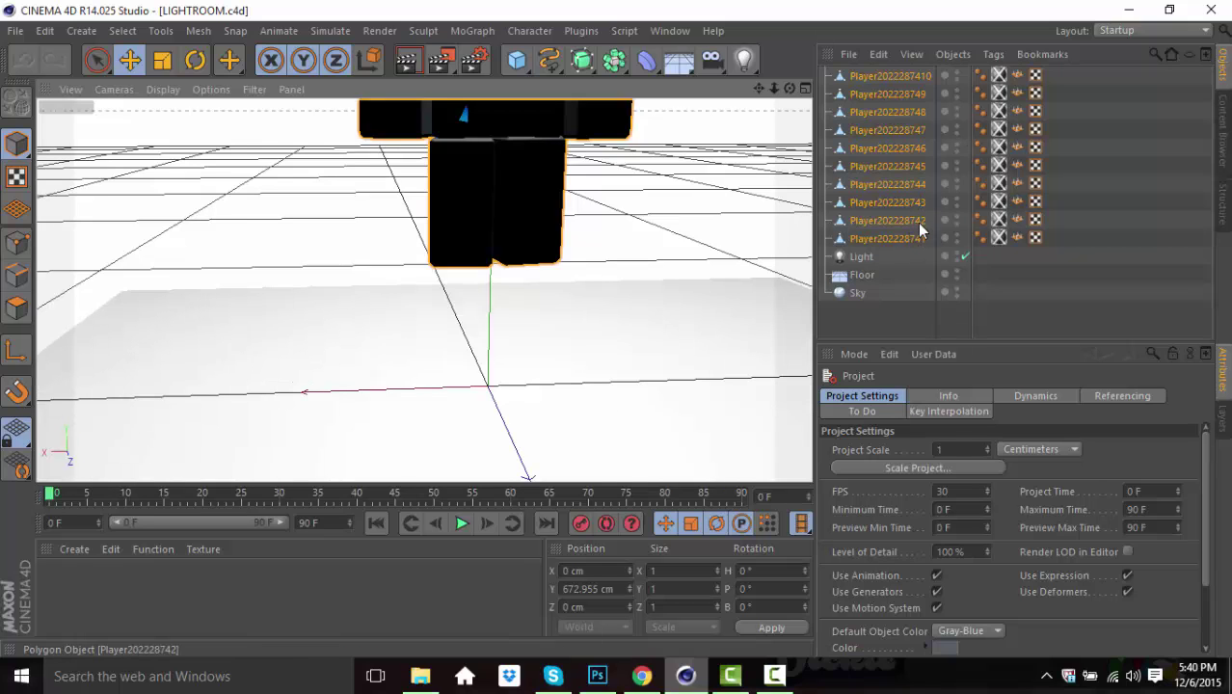
- Delete the nine old black Player2022287 character parts from the scene
left_click(917, 233)
left_click_drag(774, 88, 762, 90)
left_click(903, 92, "shift")
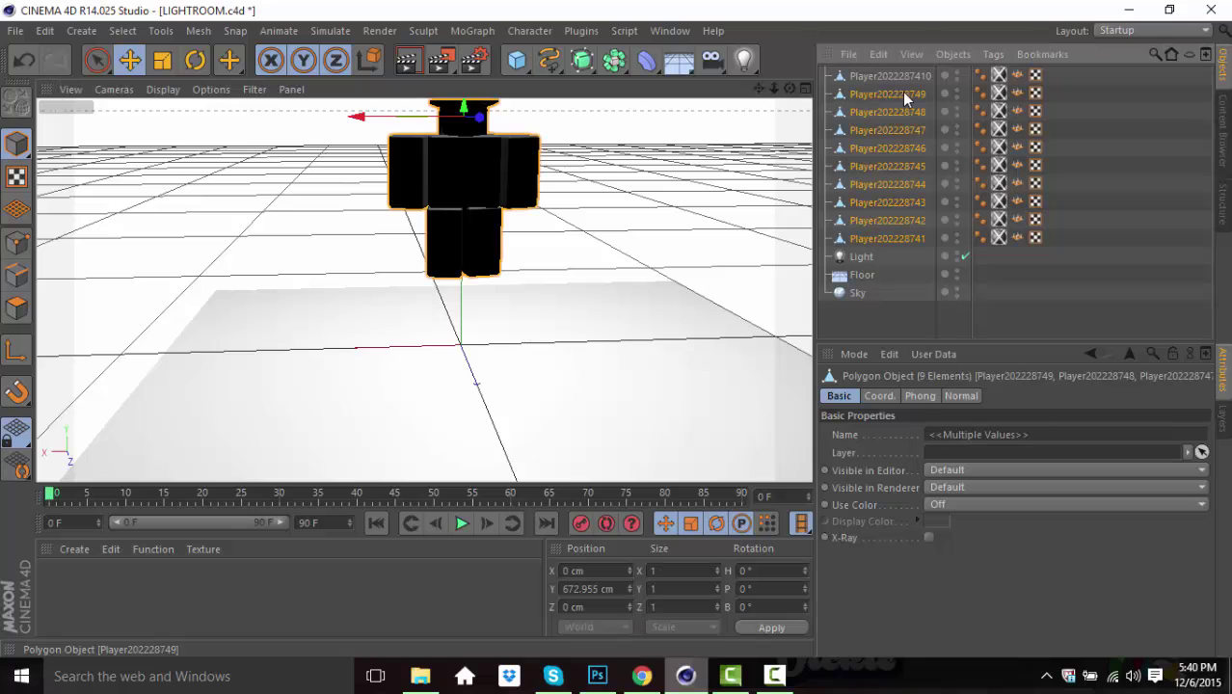
key("Delete")
left_click_drag(759, 88, 763, 97)
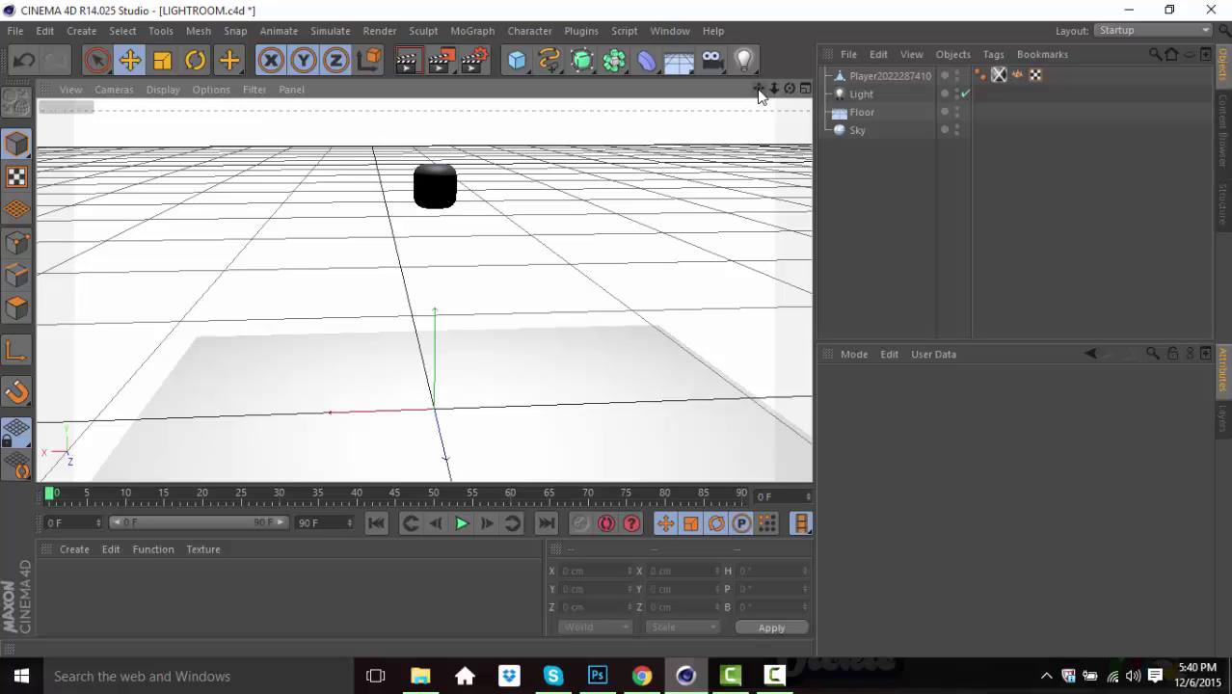
- Merge Tutorial.obj into the light-room scene with the default Wavefront import settings
left_click(15, 31)
left_click(48, 94)
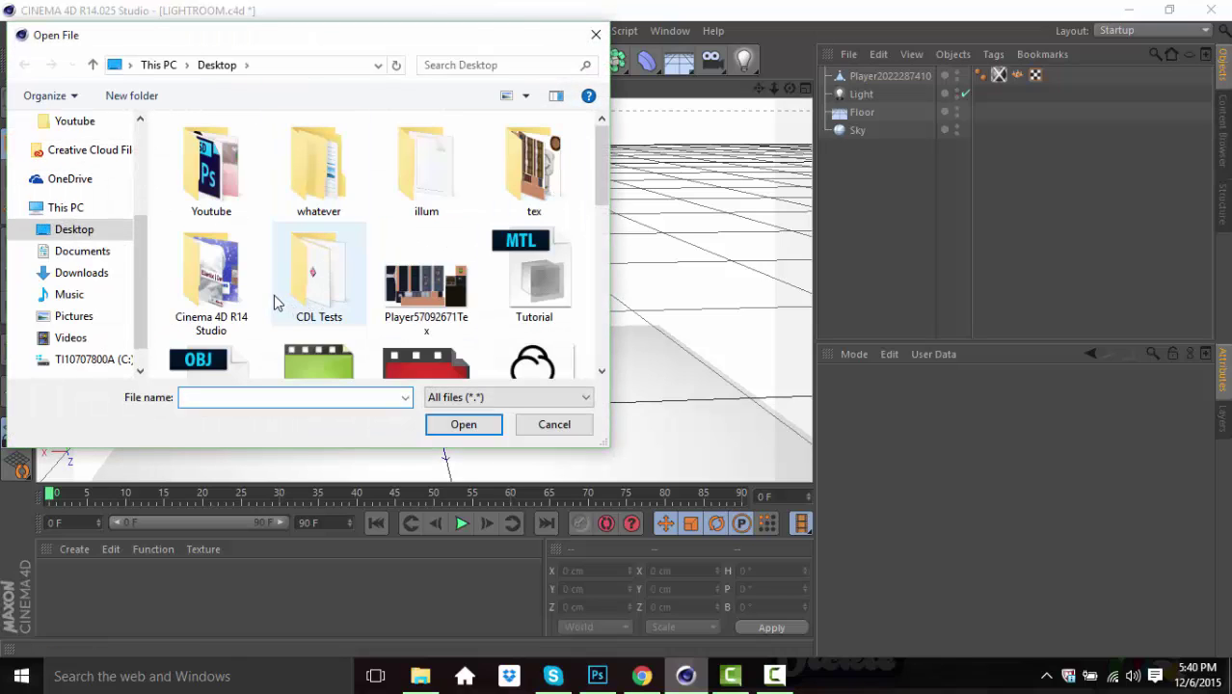
left_click_drag(603, 162, 608, 208)
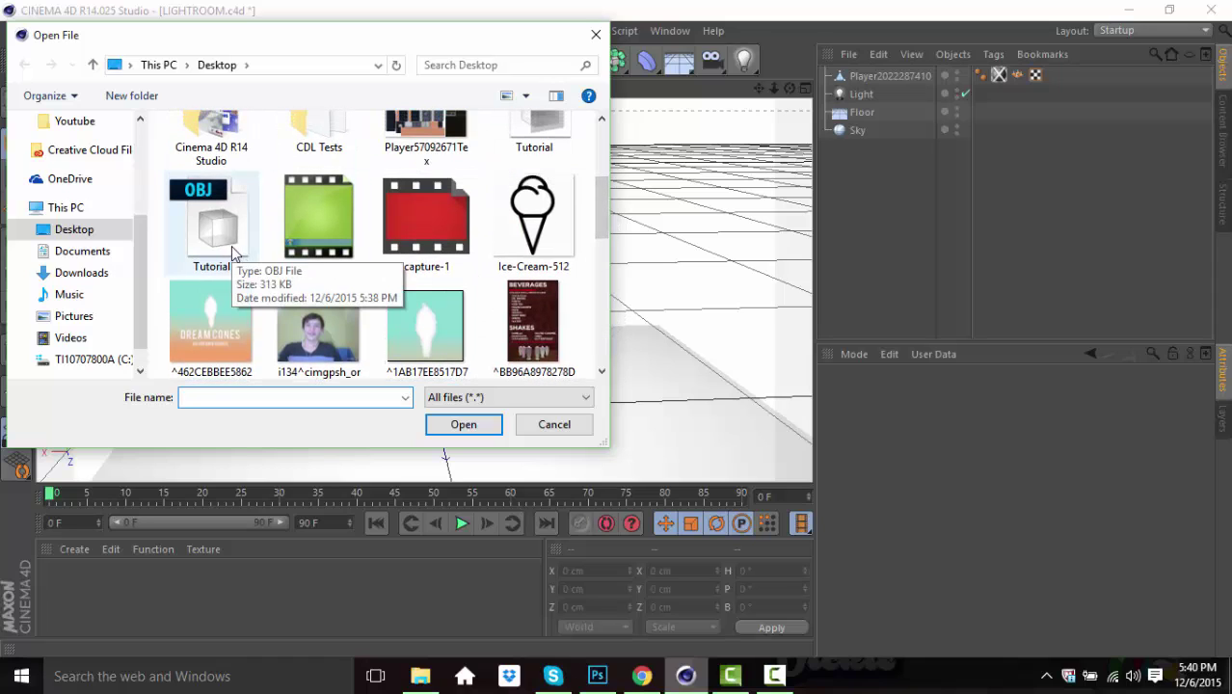
left_click(231, 252)
left_click(476, 428)
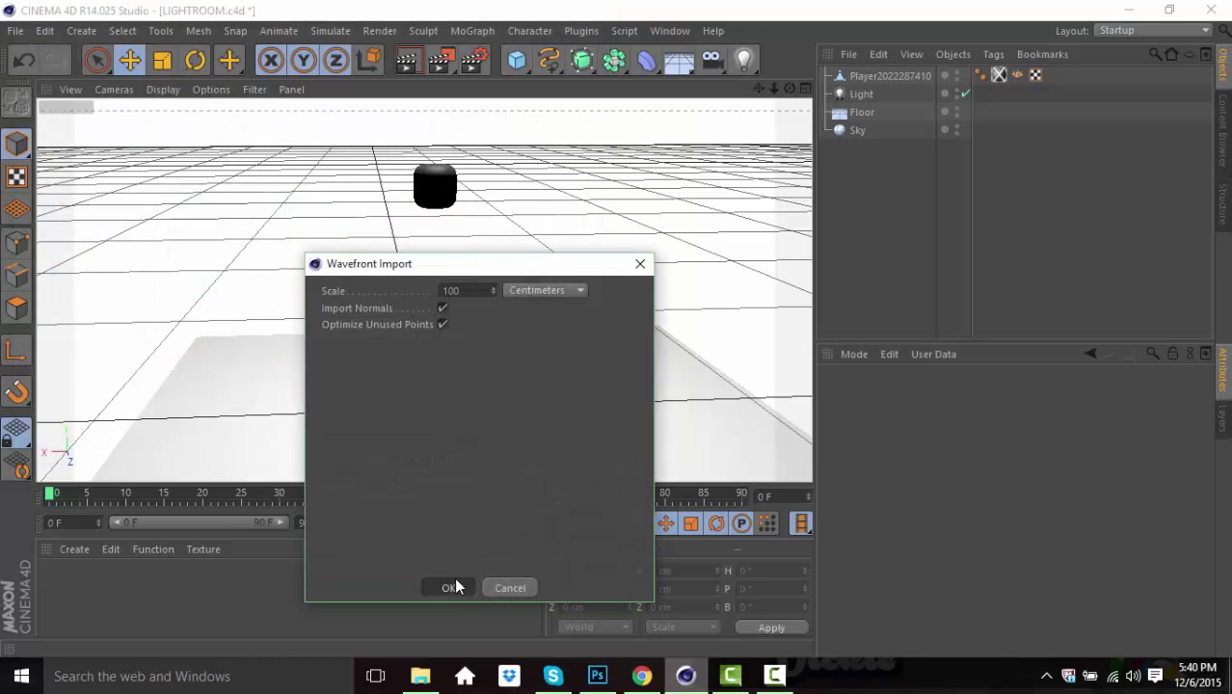
left_click(454, 581)
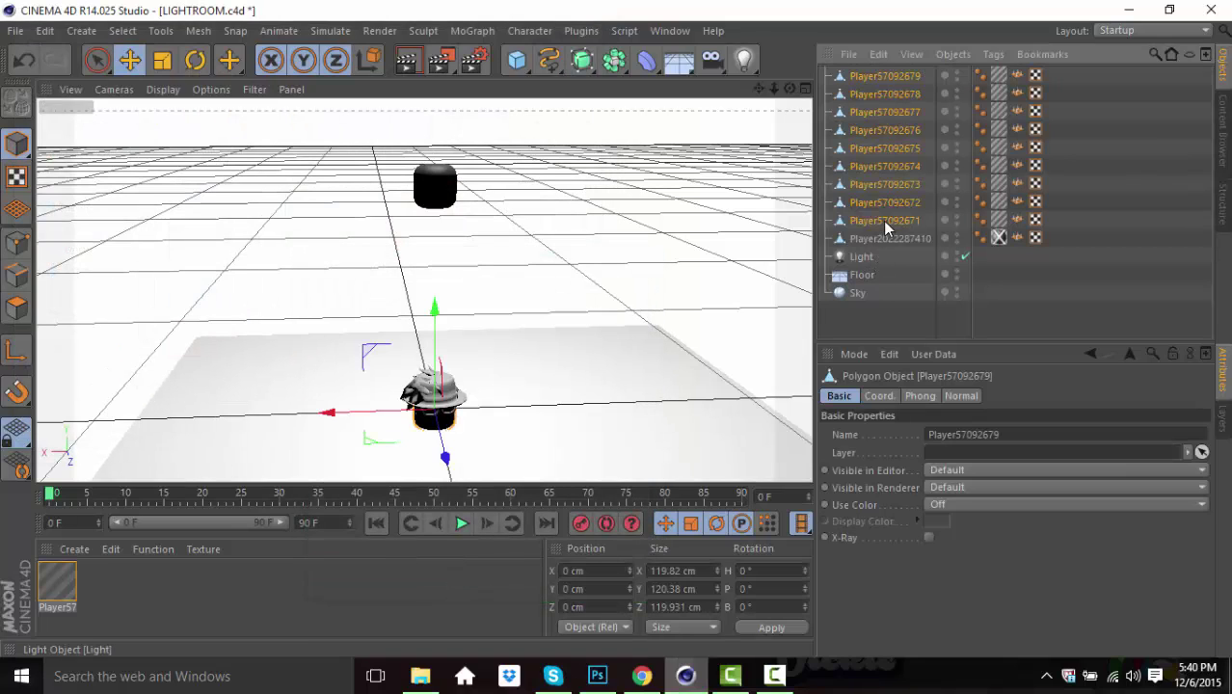
- Move the nine imported Player57092 parts up along Y so the character stands above the floor
left_click(884, 221, "shift")
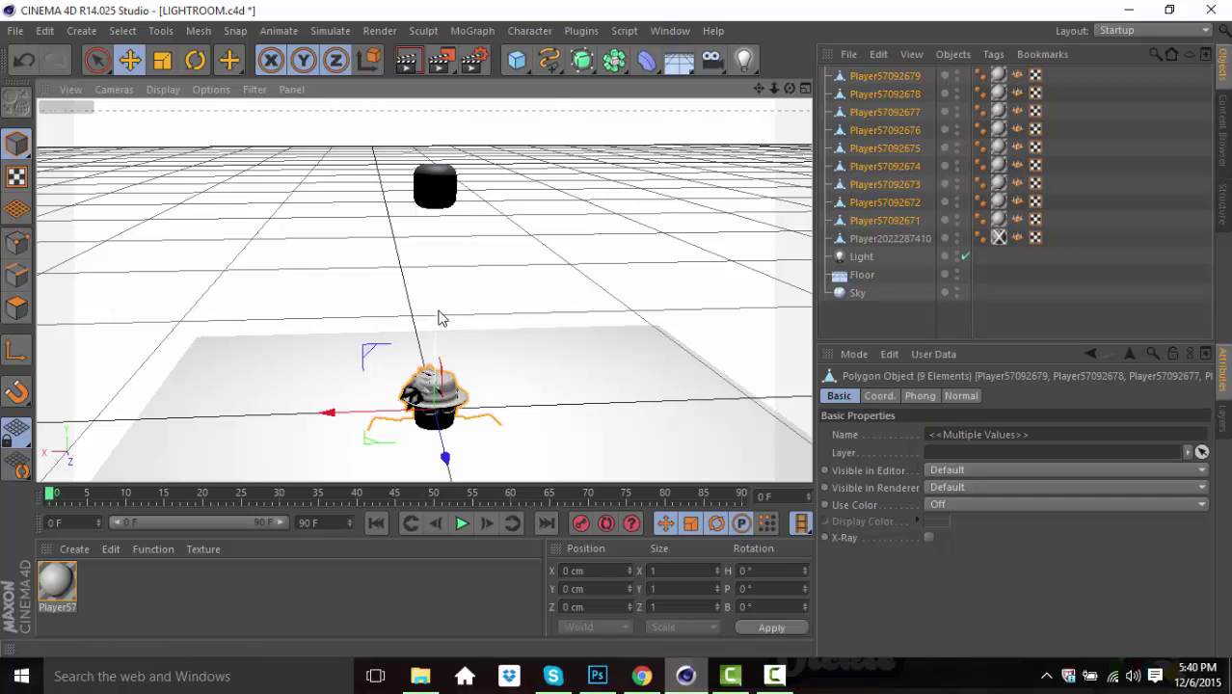
left_click_drag(439, 318, 453, 99)
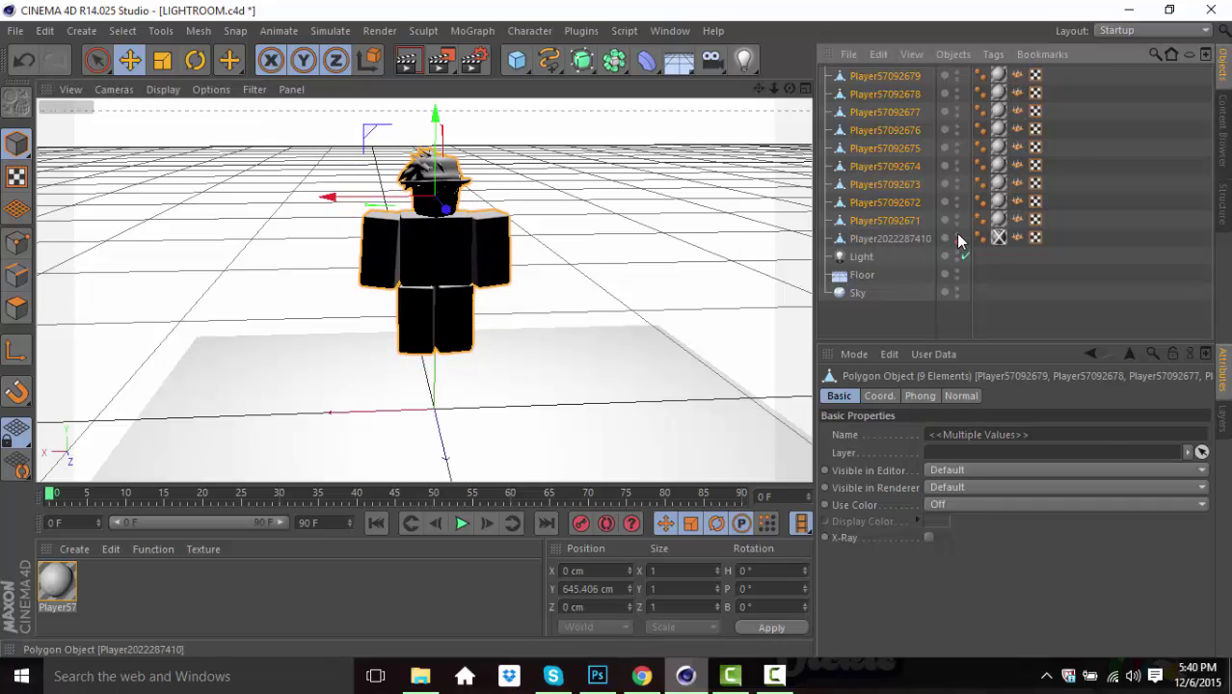
mouse_move(789, 88)
left_mouse_down()
mouse_move(801, 90)
mouse_move(789, 90)
mouse_move(790, 112)
mouse_move(788, 91)
left_mouse_up()
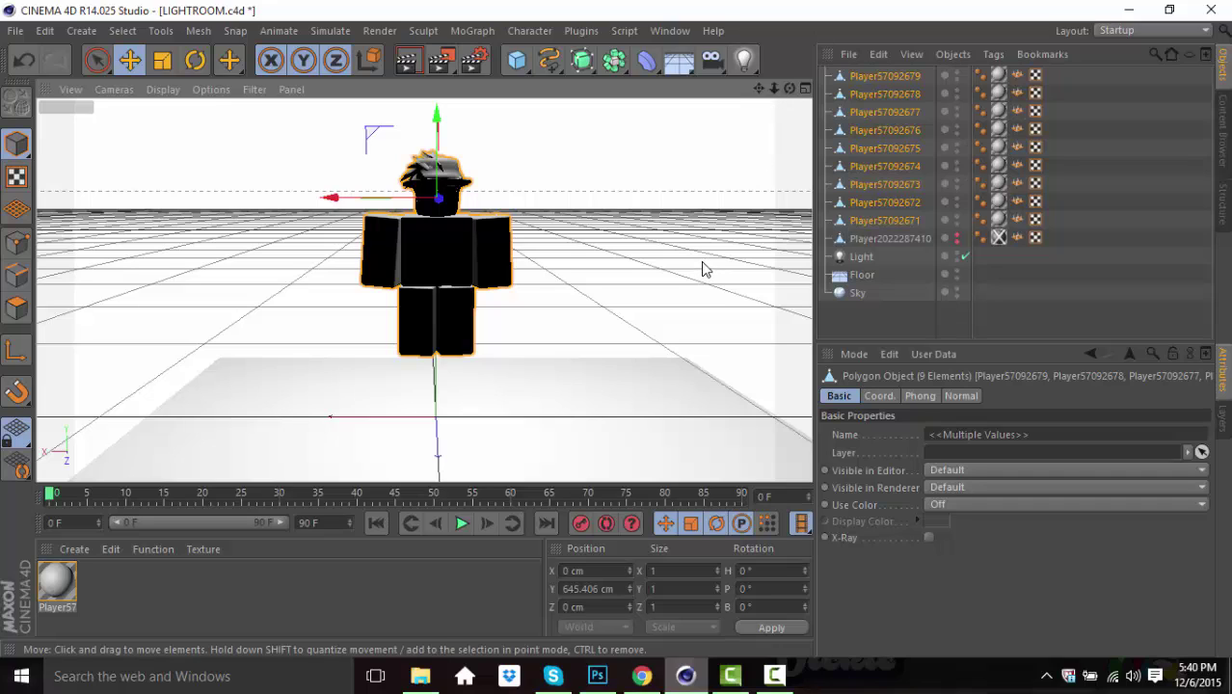
left_click_drag(789, 88, 690, 177)
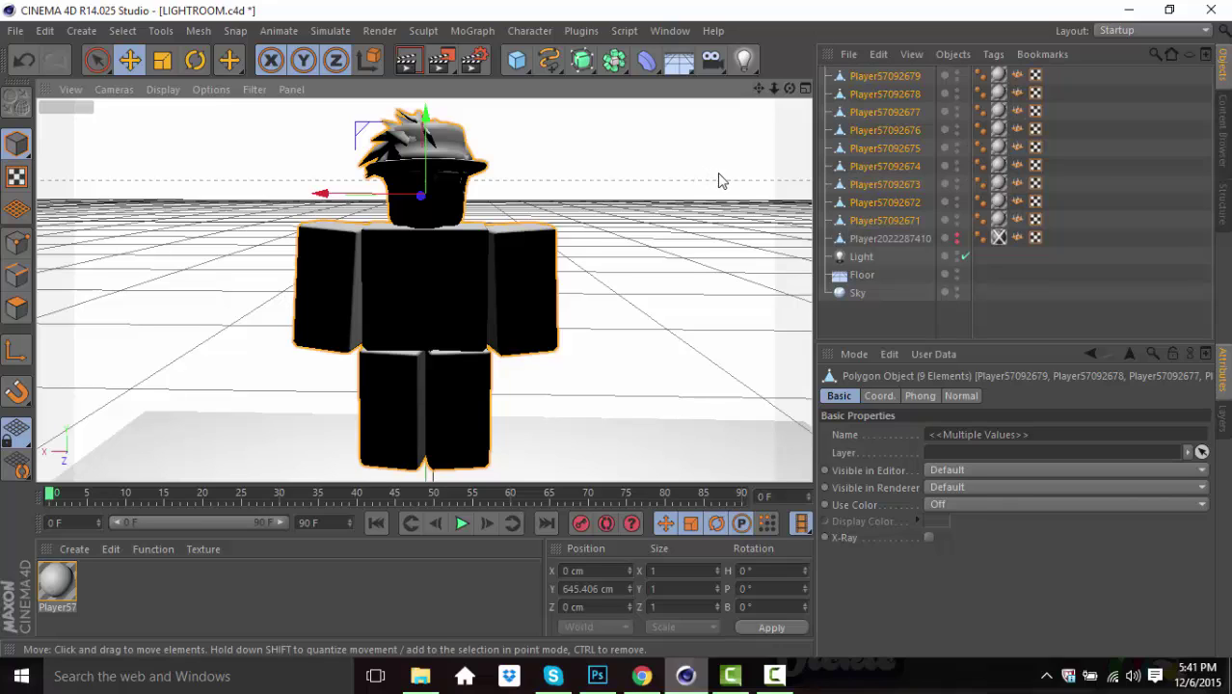
- Deselect everything and open the Player57092671Mtl material in the Material Editor
left_click(961, 331)
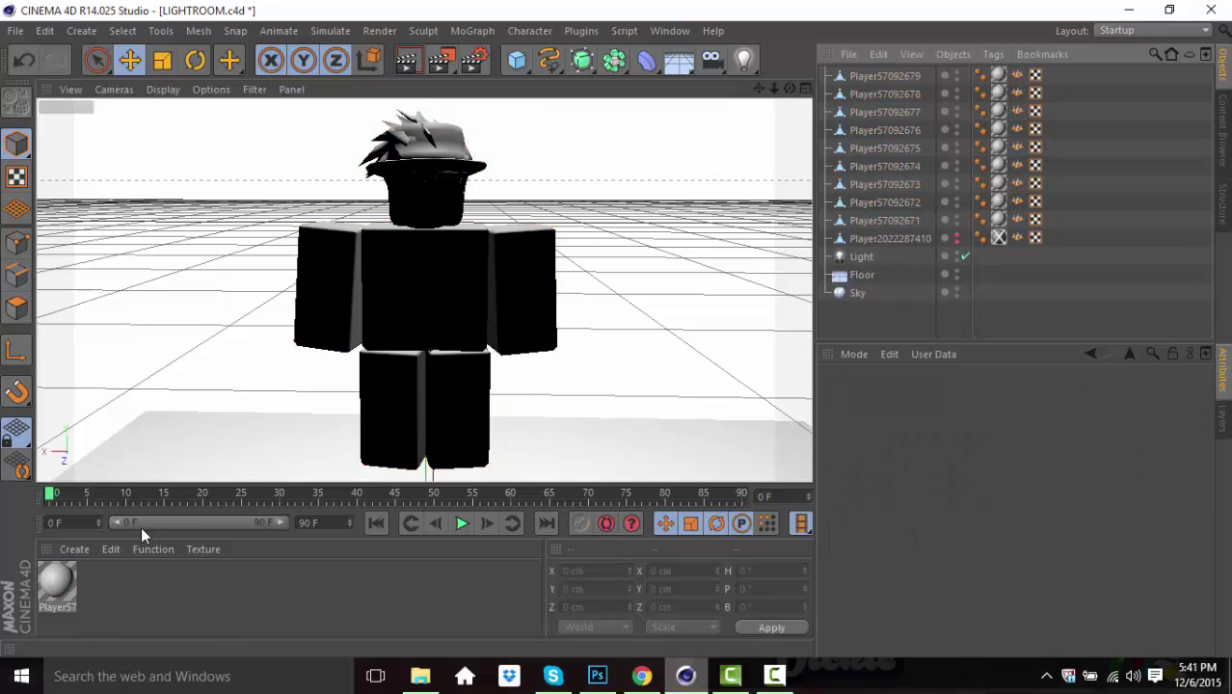
left_click(43, 590)
double_click(44, 590)
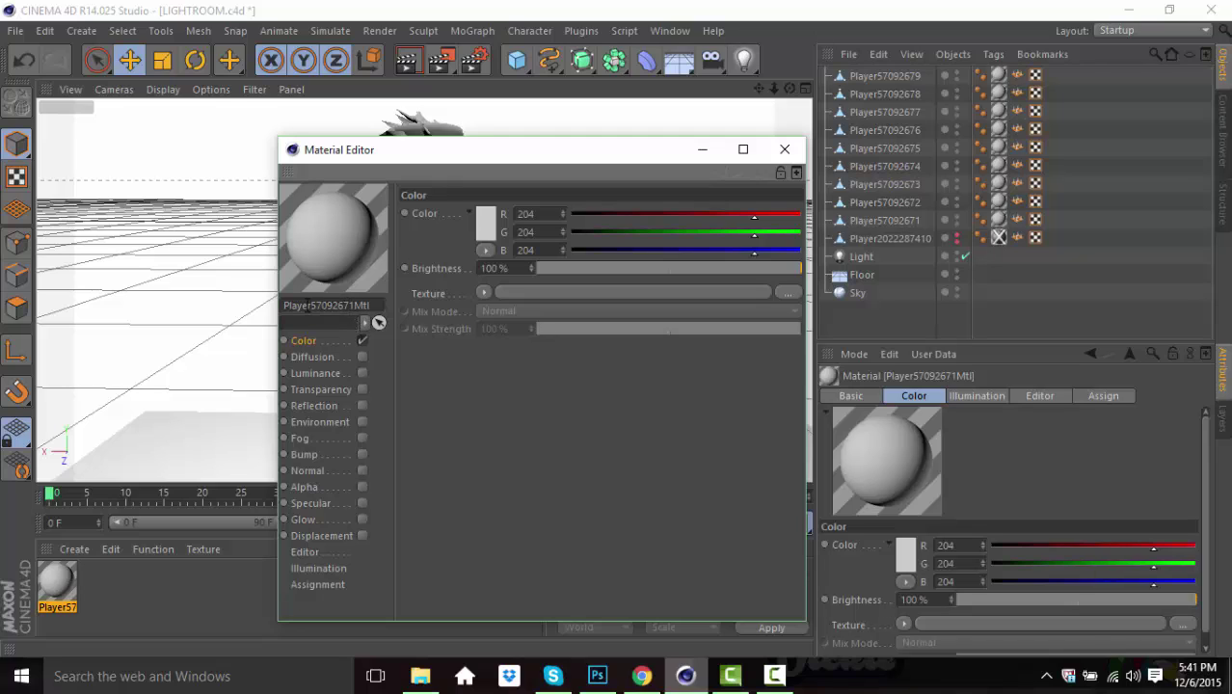
- Load Player57092671Tex.png from the Desktop as the material's colour texture, then close the editor
left_click(485, 294)
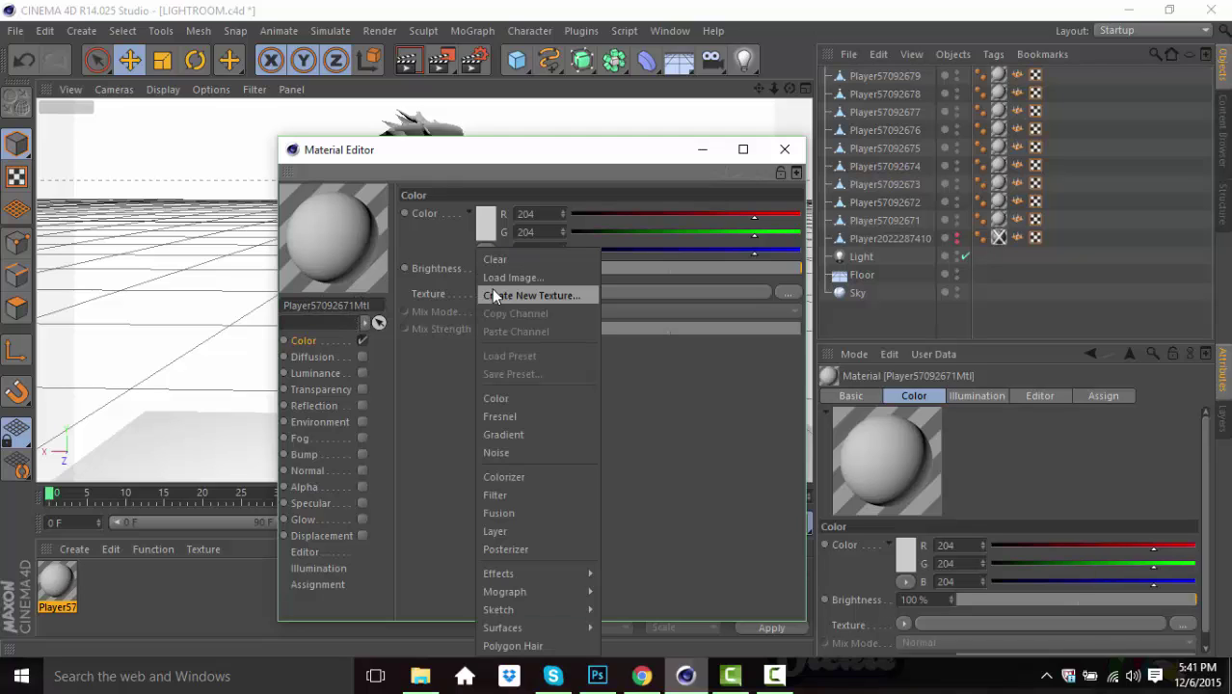
left_click(506, 279)
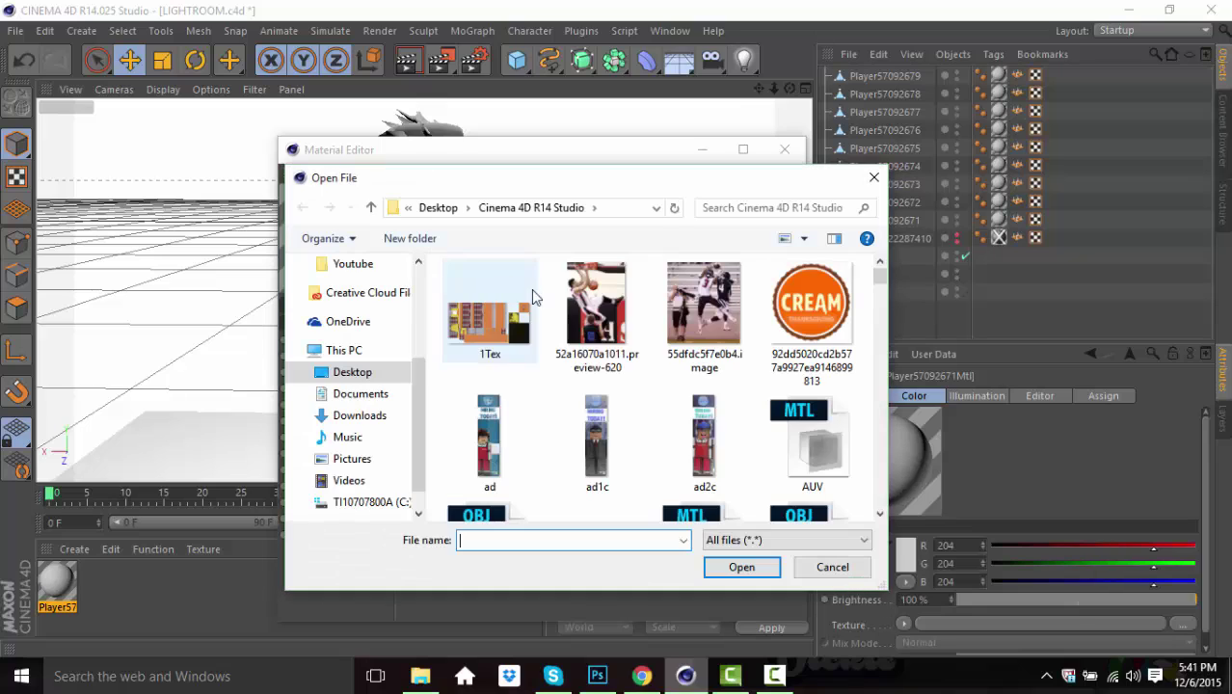
left_click(359, 376)
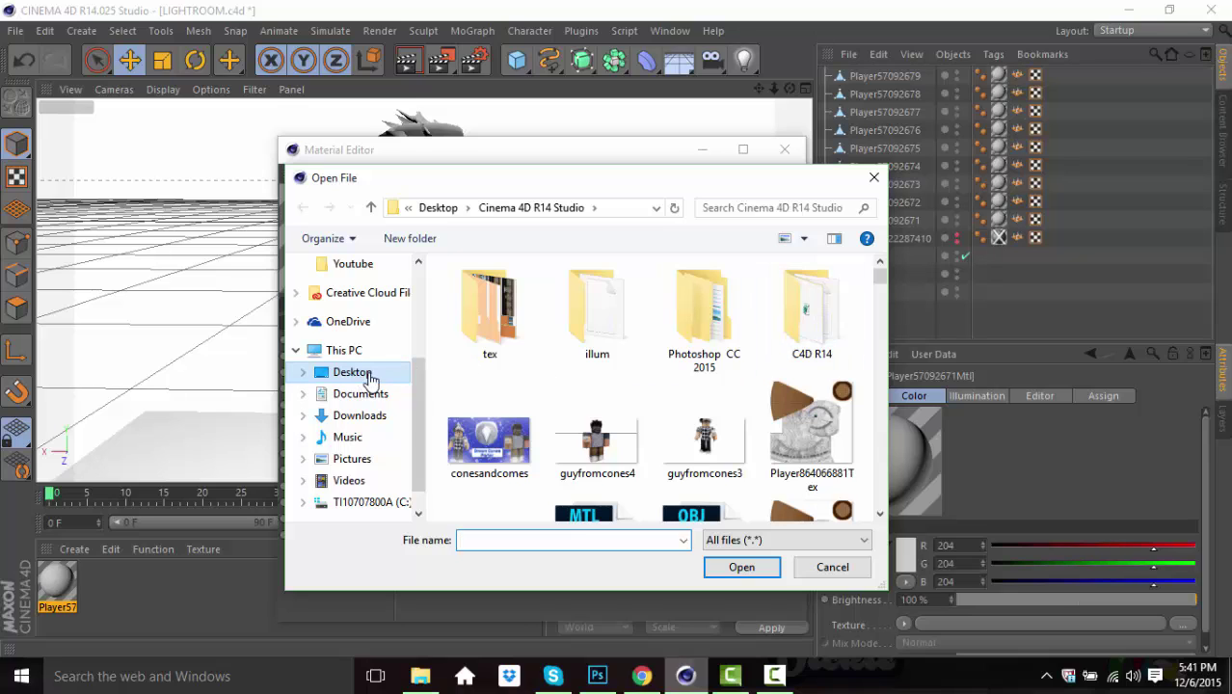
left_click(365, 374)
left_click_drag(880, 344, 880, 356)
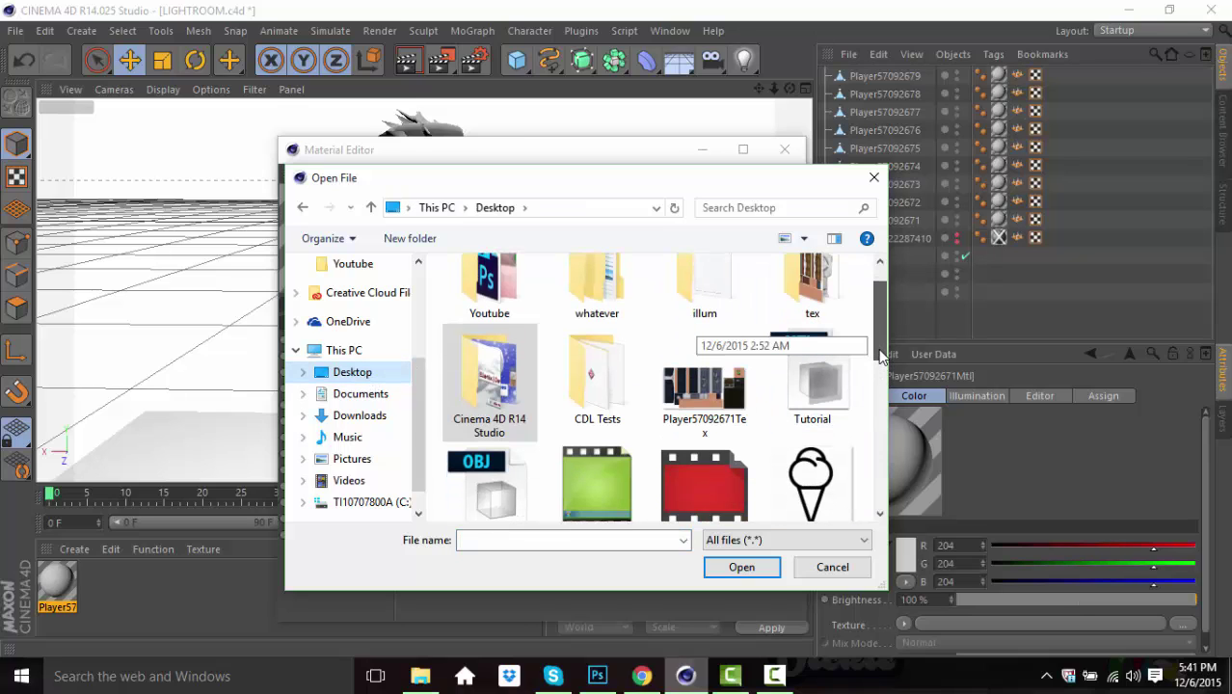
left_click(740, 405)
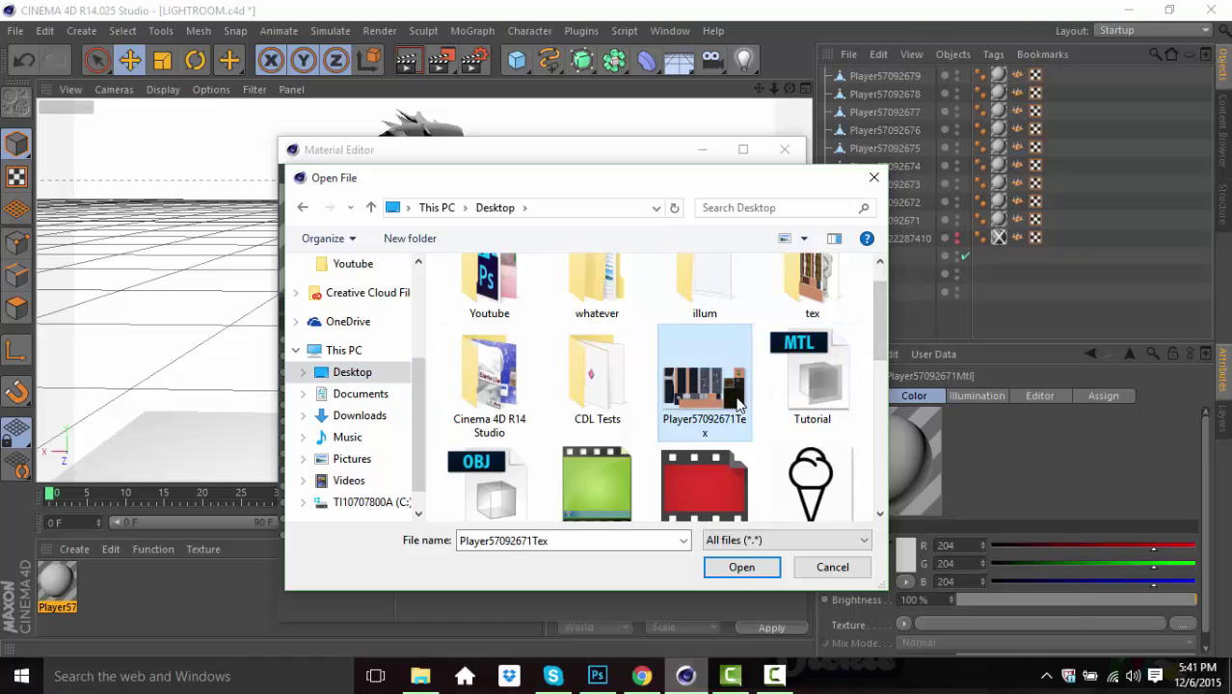
left_click(757, 568)
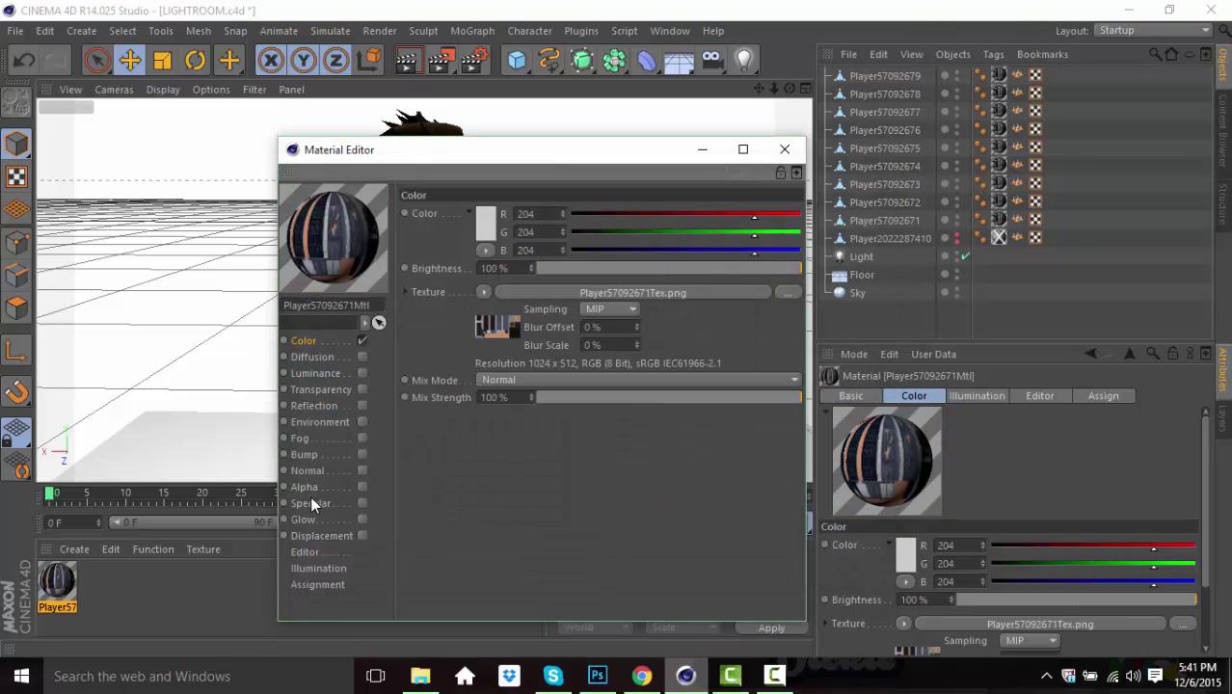
left_click(311, 503)
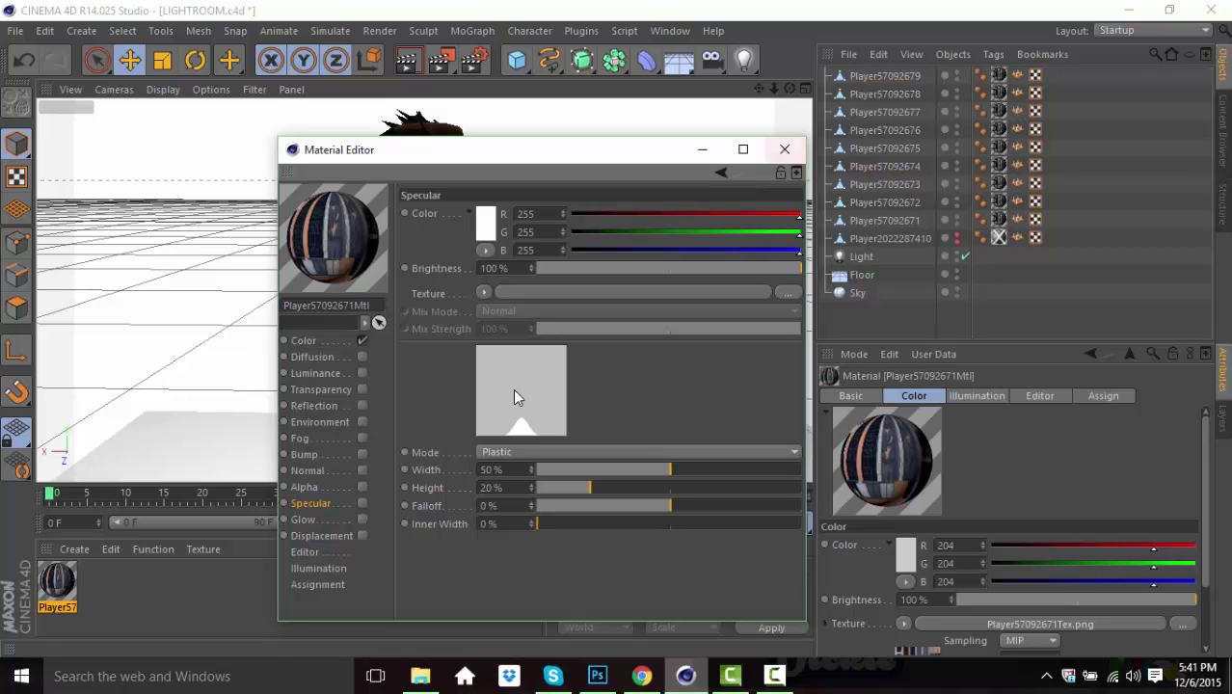
left_click(785, 151)
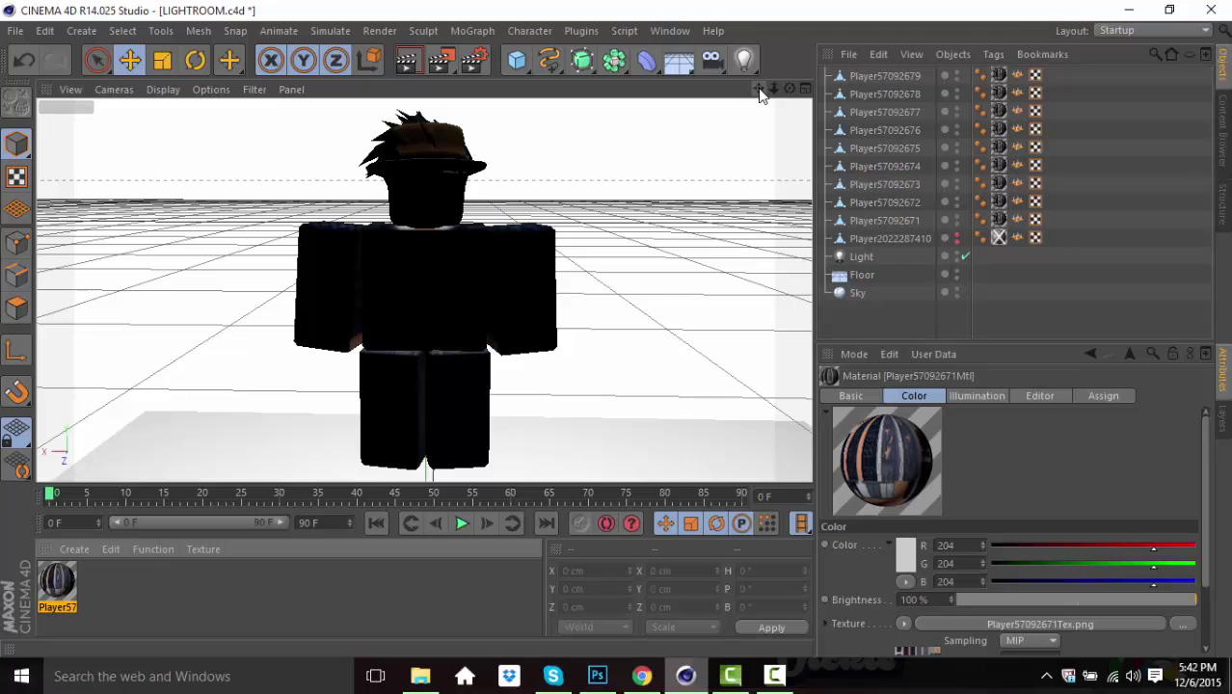
left_click_drag(760, 90, 425, 291)
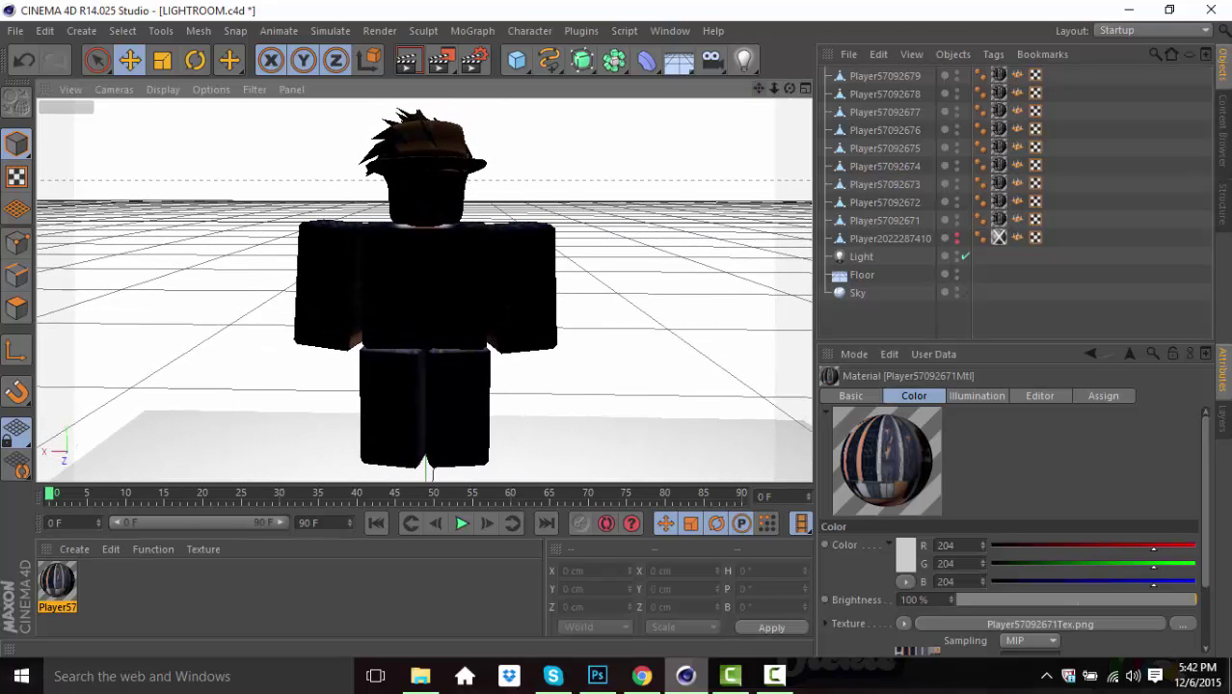
left_click_drag(760, 90, 425, 290)
left_click_drag(774, 89, 425, 291)
left_click_drag(790, 90, 423, 291)
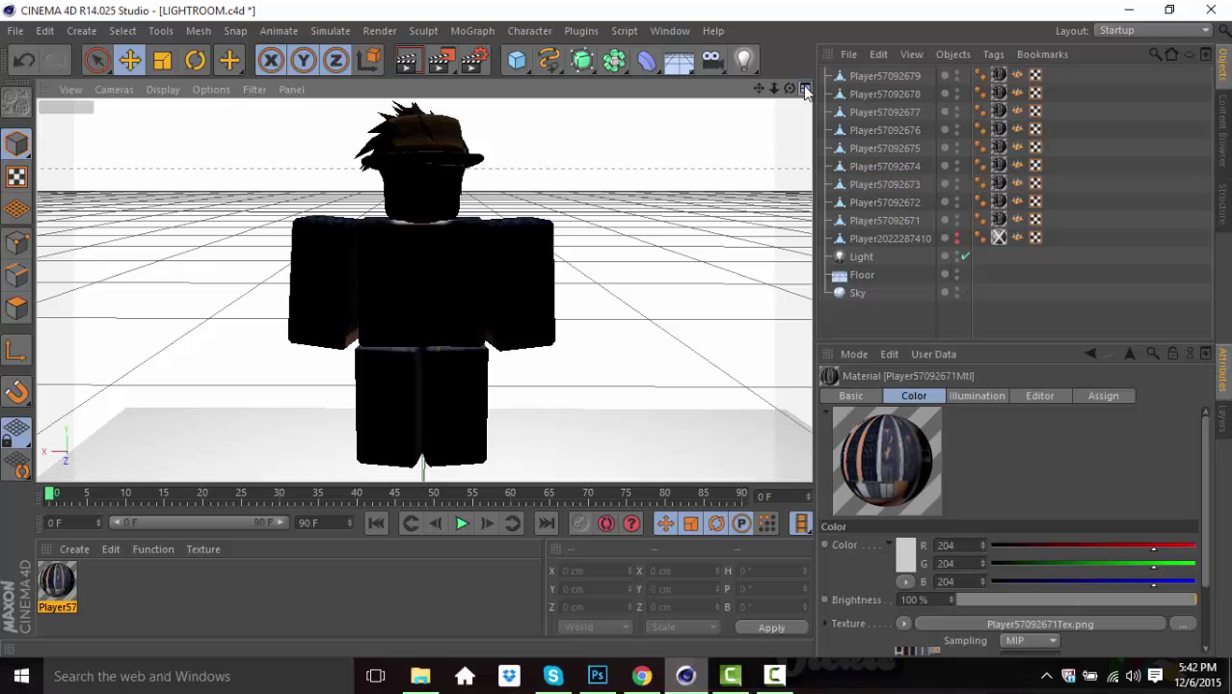
left_click(805, 88)
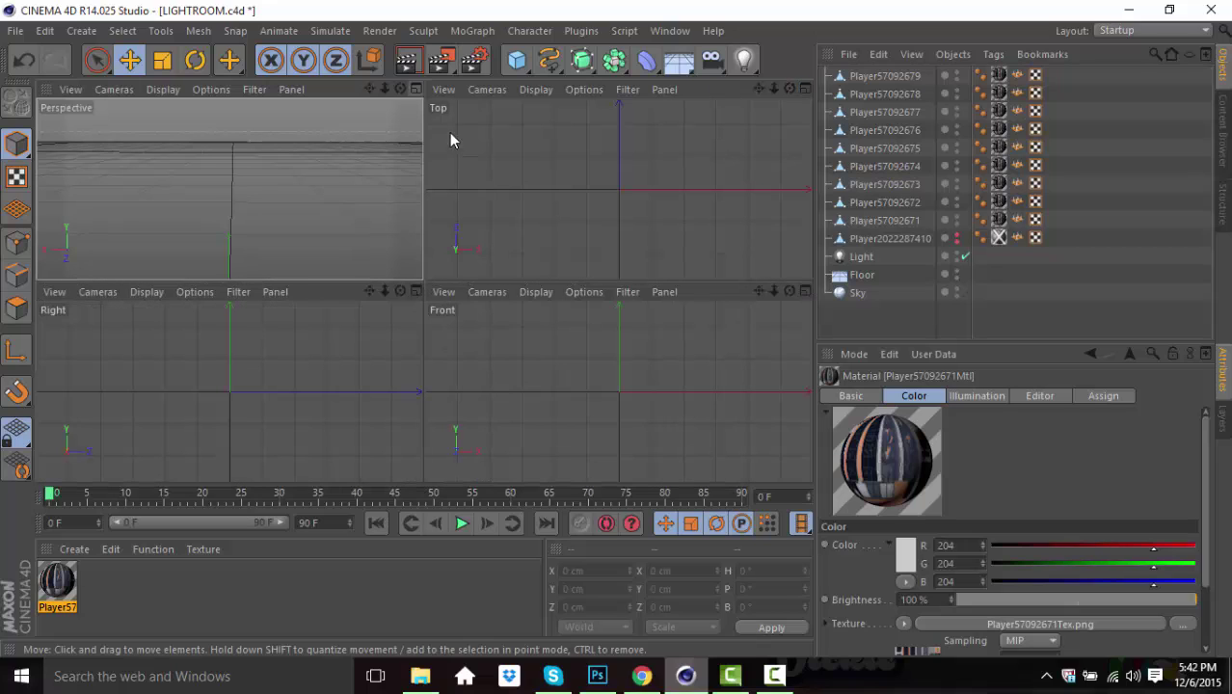
middle_click(413, 93)
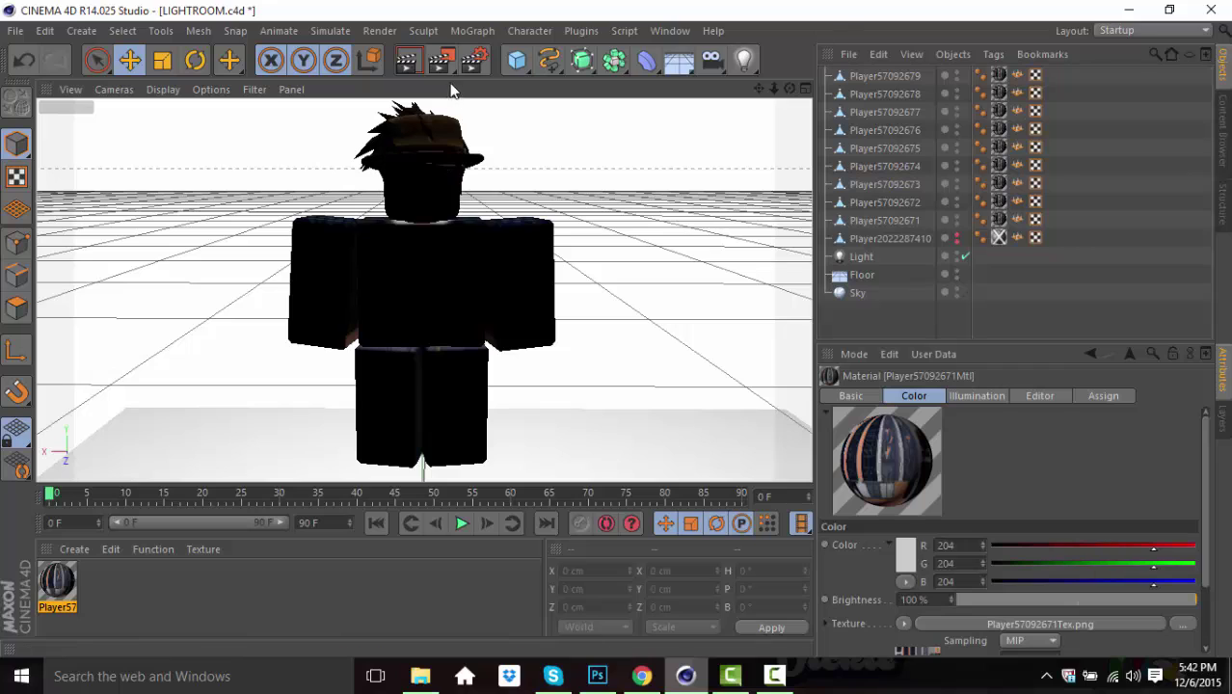
- Set the render Save output file to 'Tutorial' on the Desktop
left_click(473, 66)
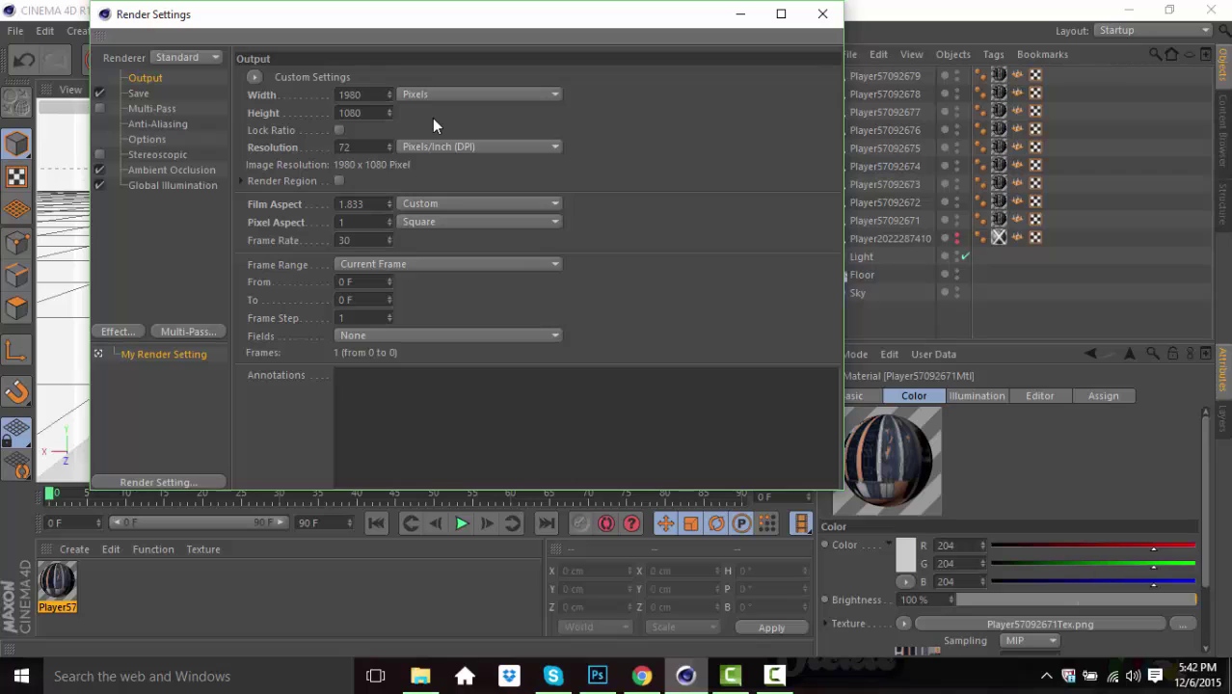
left_click(137, 93)
left_click(675, 114)
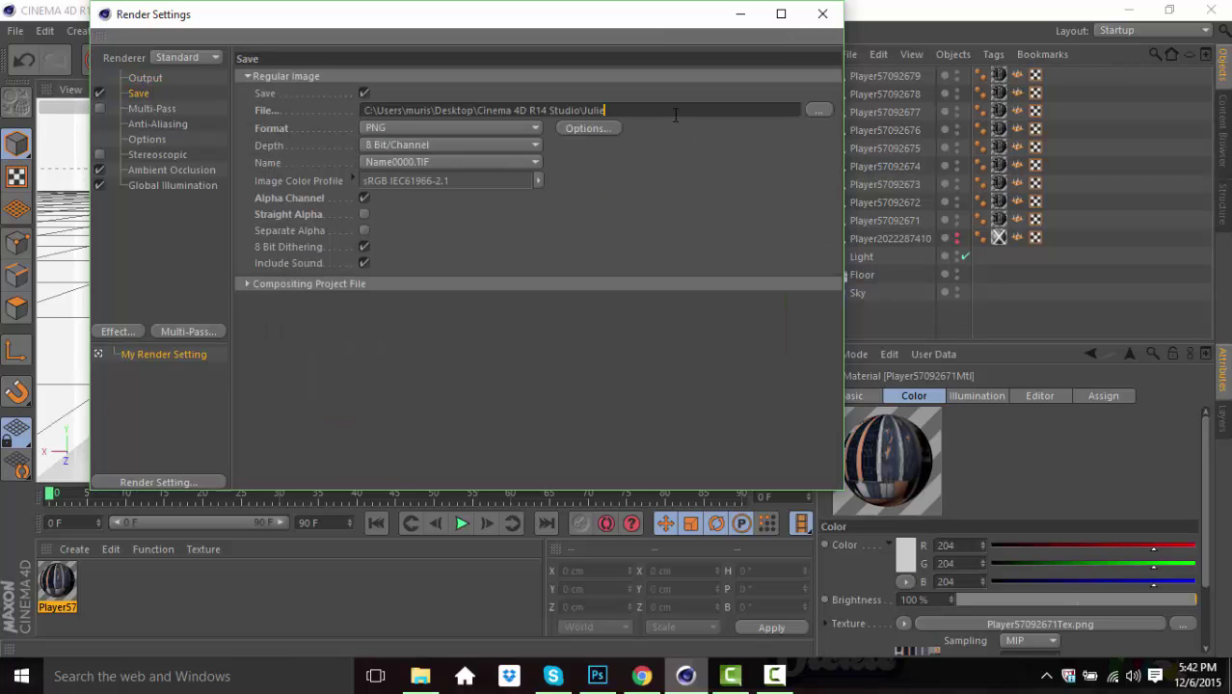
key("BackSpace")
key("BackSpace")
key("BackSpace")
key("BackSpace")
key("BackSpace")
left_click(822, 107)
left_click(178, 189)
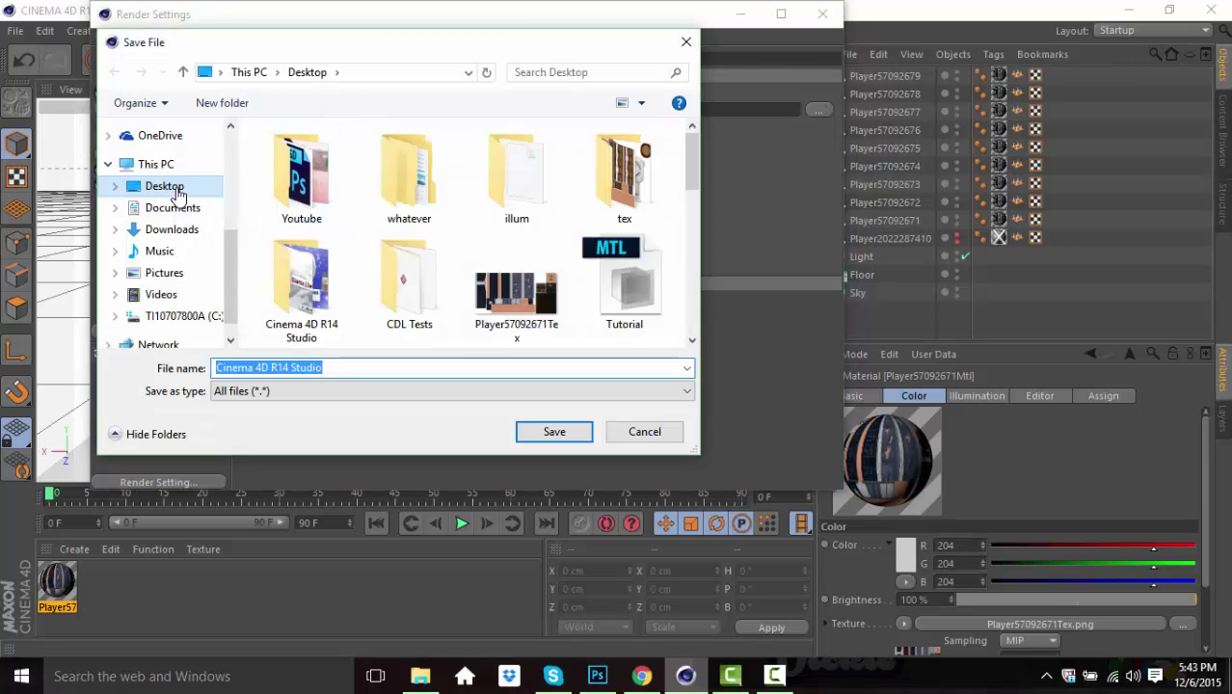
left_click(409, 368)
key("BackSpace")
type("Tutorial")
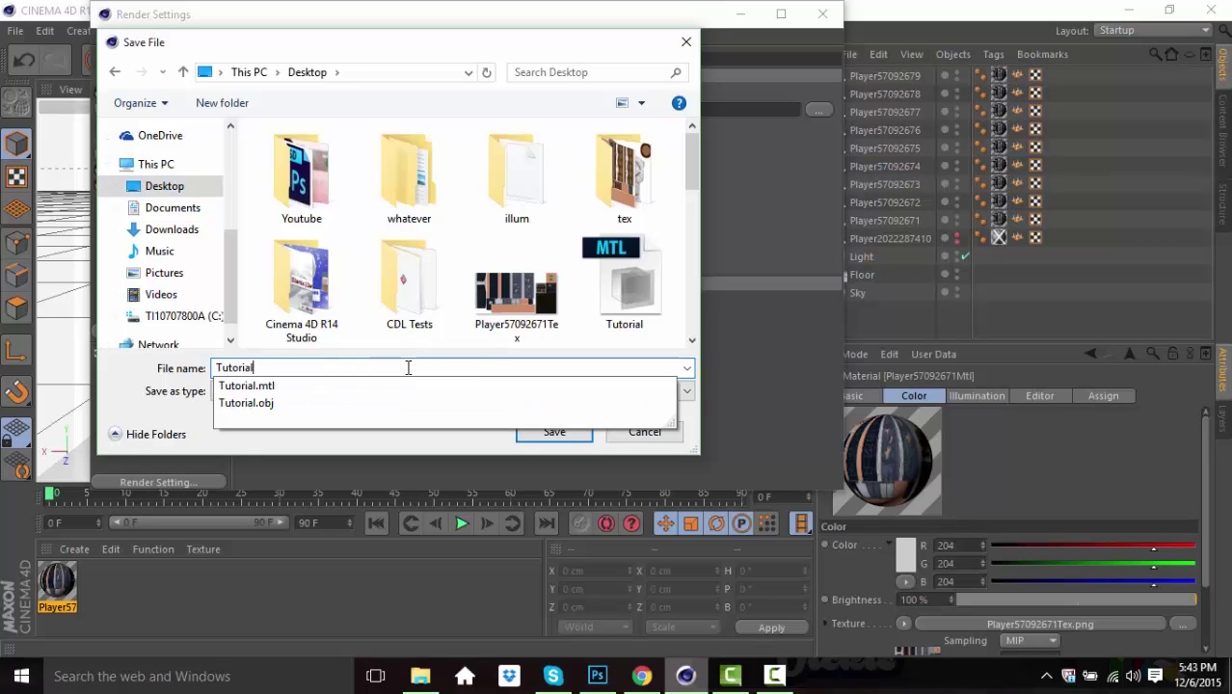
left_click(420, 446)
left_click(546, 432)
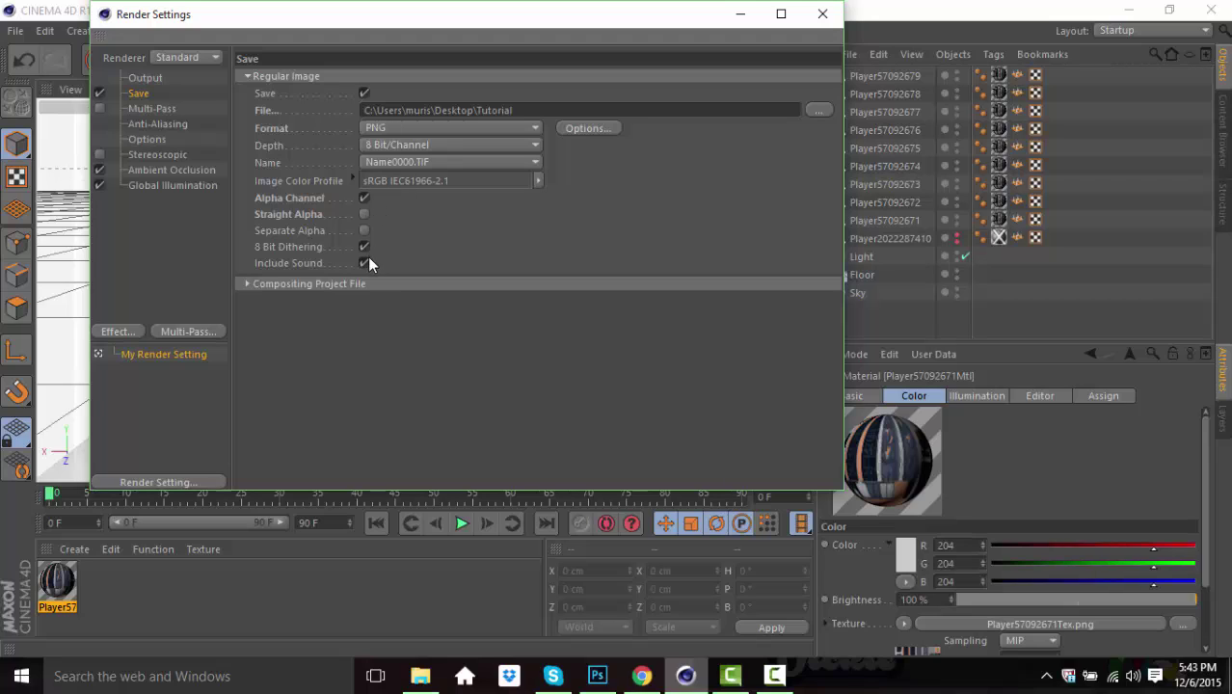
- Set the Global Illumination sampling Samples to High
left_click(154, 170)
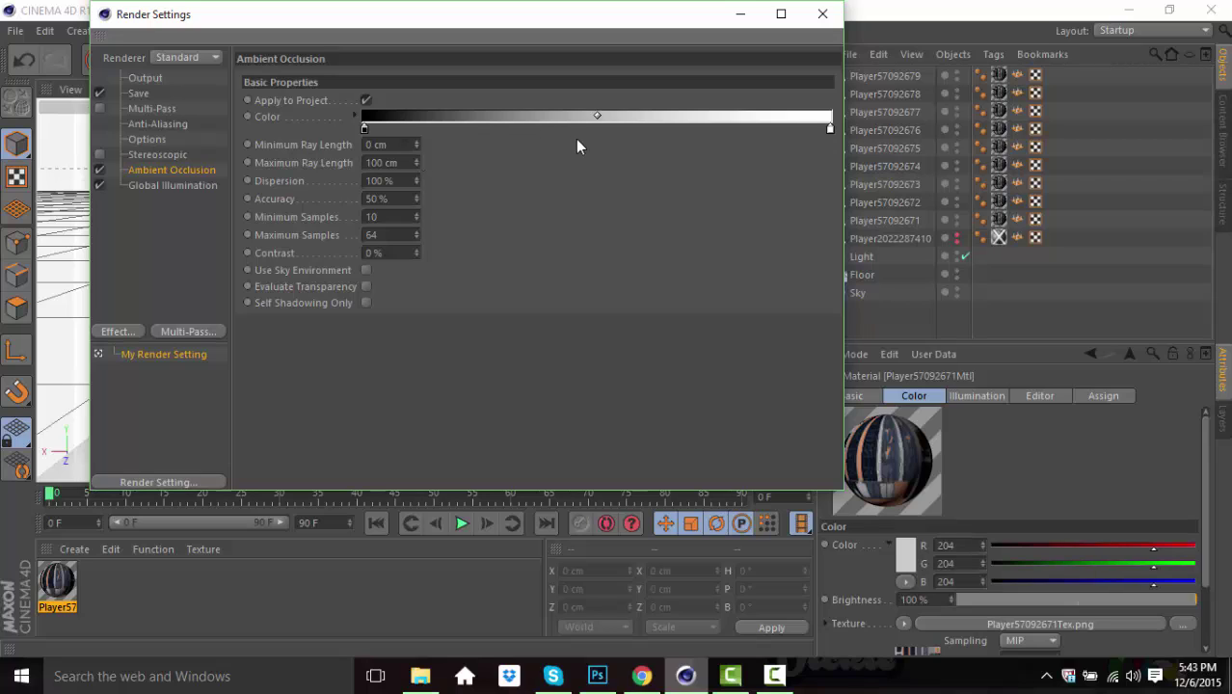
left_click(184, 188)
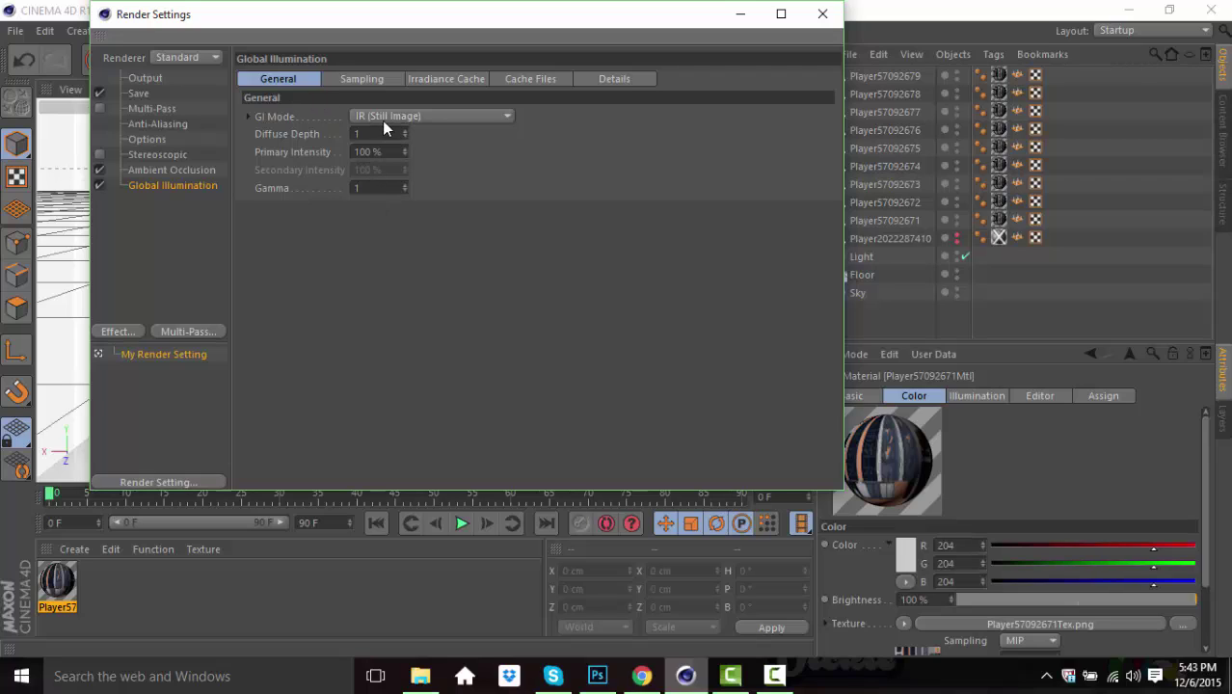
left_click(365, 81)
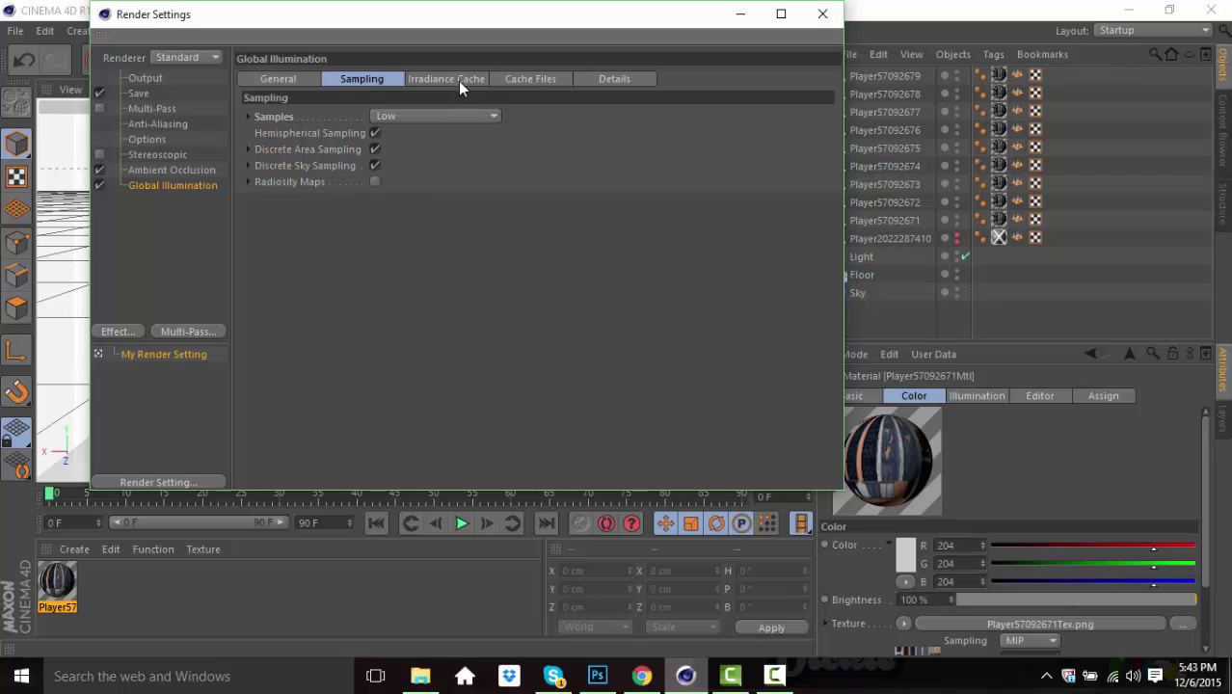
left_click(443, 114)
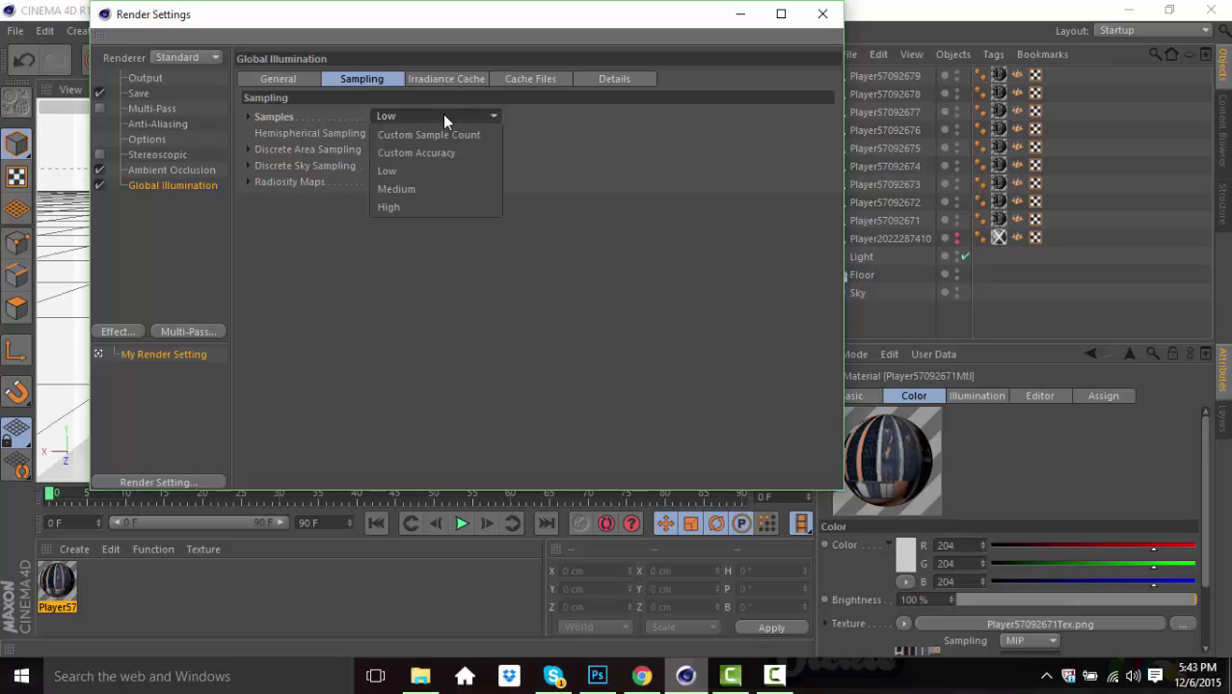
left_click(444, 122)
left_click(443, 114)
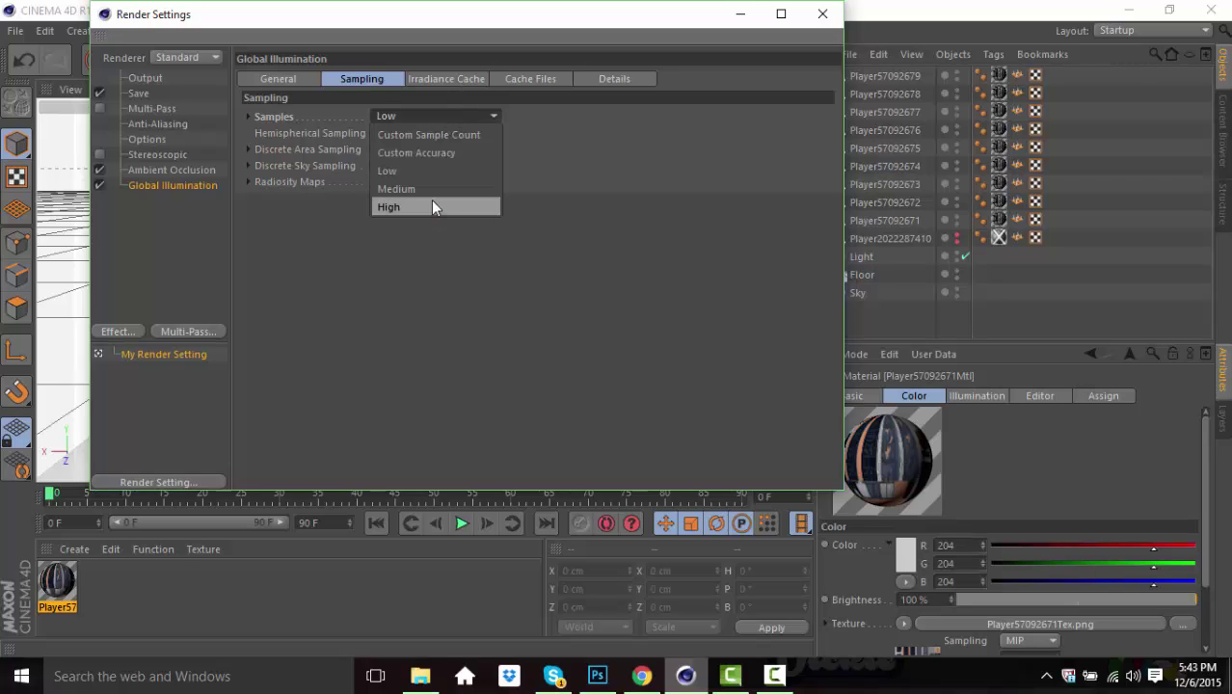
left_click(431, 202)
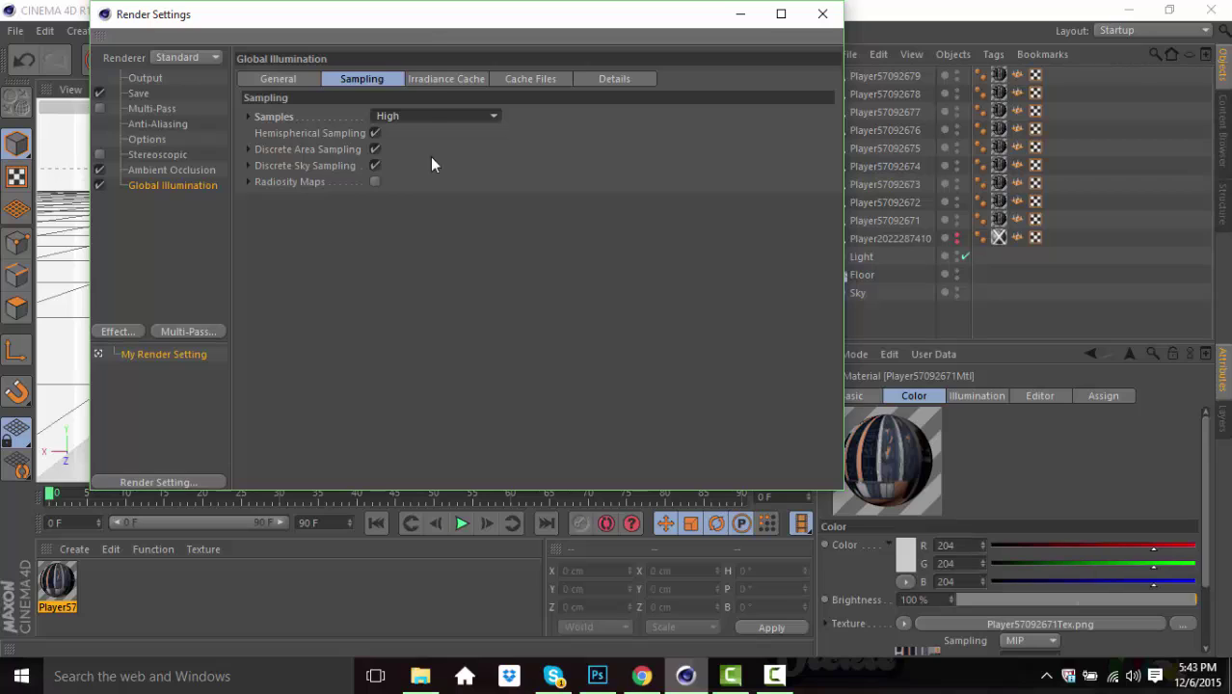
- Review the Irradiance Cache, cache file and detail options of Global Illumination
left_click(438, 76)
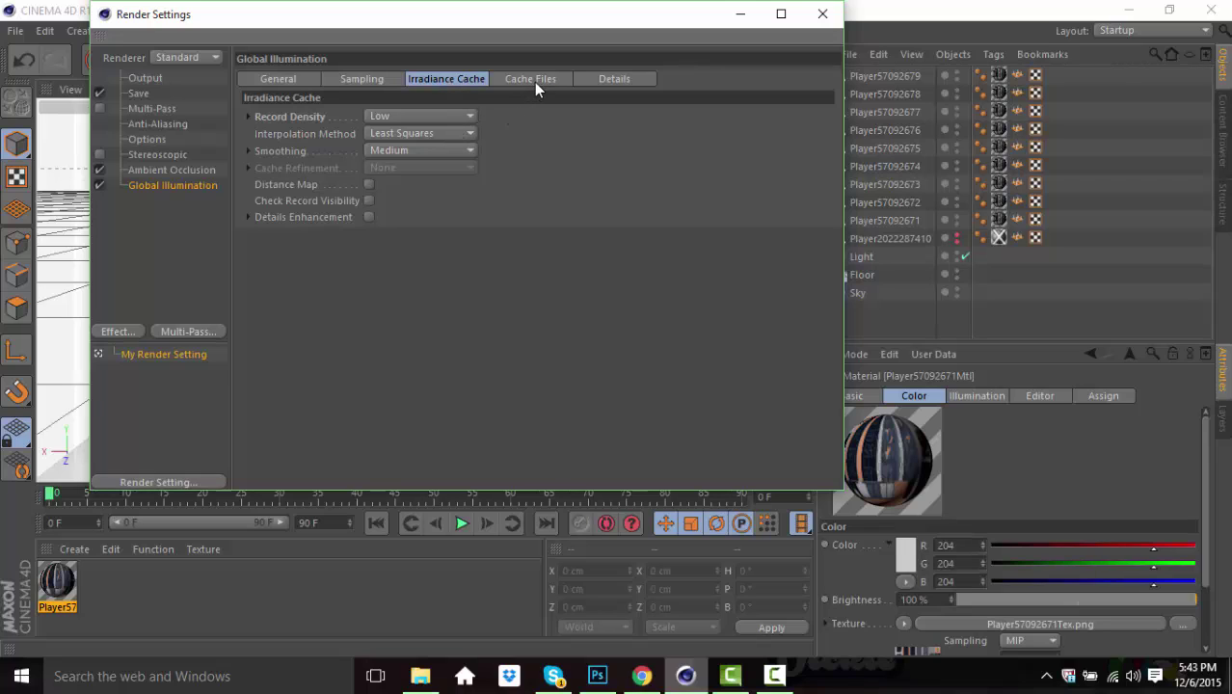
left_click(535, 84)
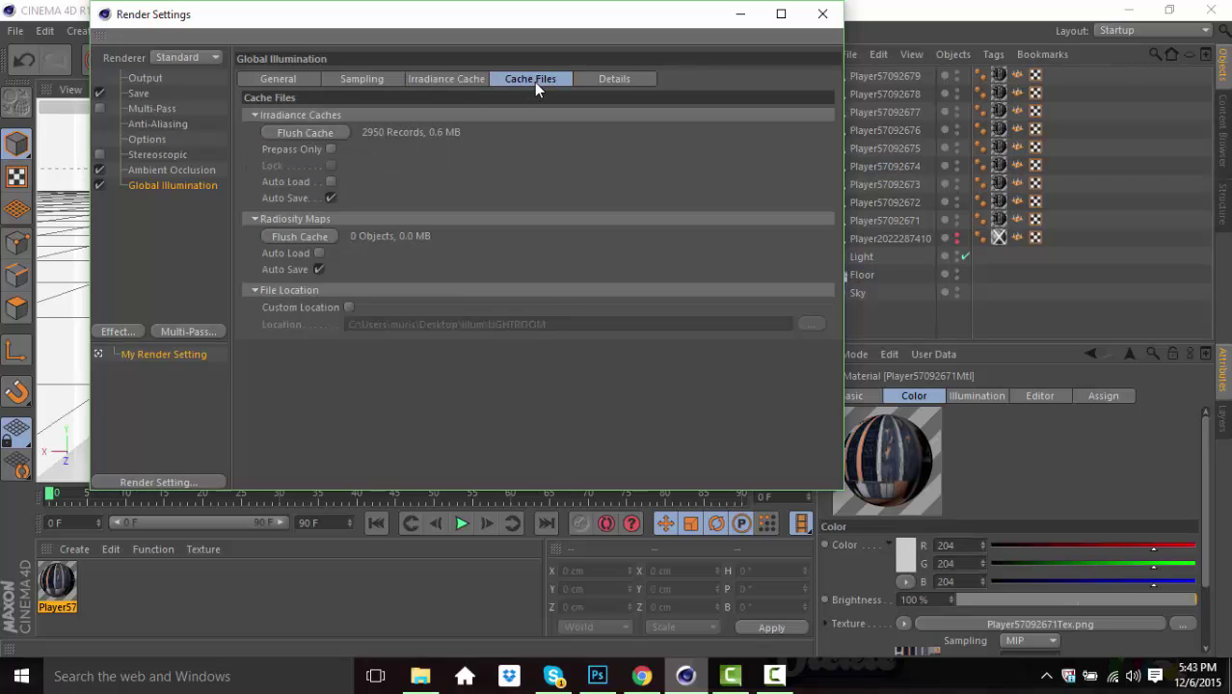
left_click(622, 80)
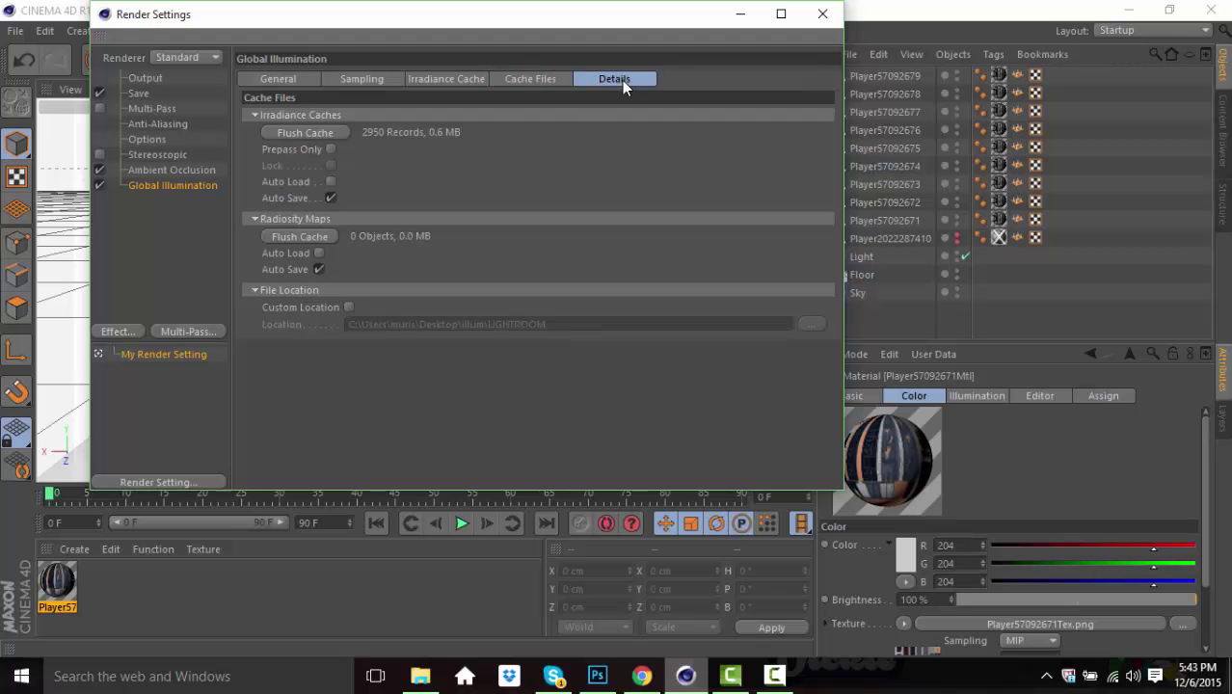
left_click(279, 78)
left_click(824, 15)
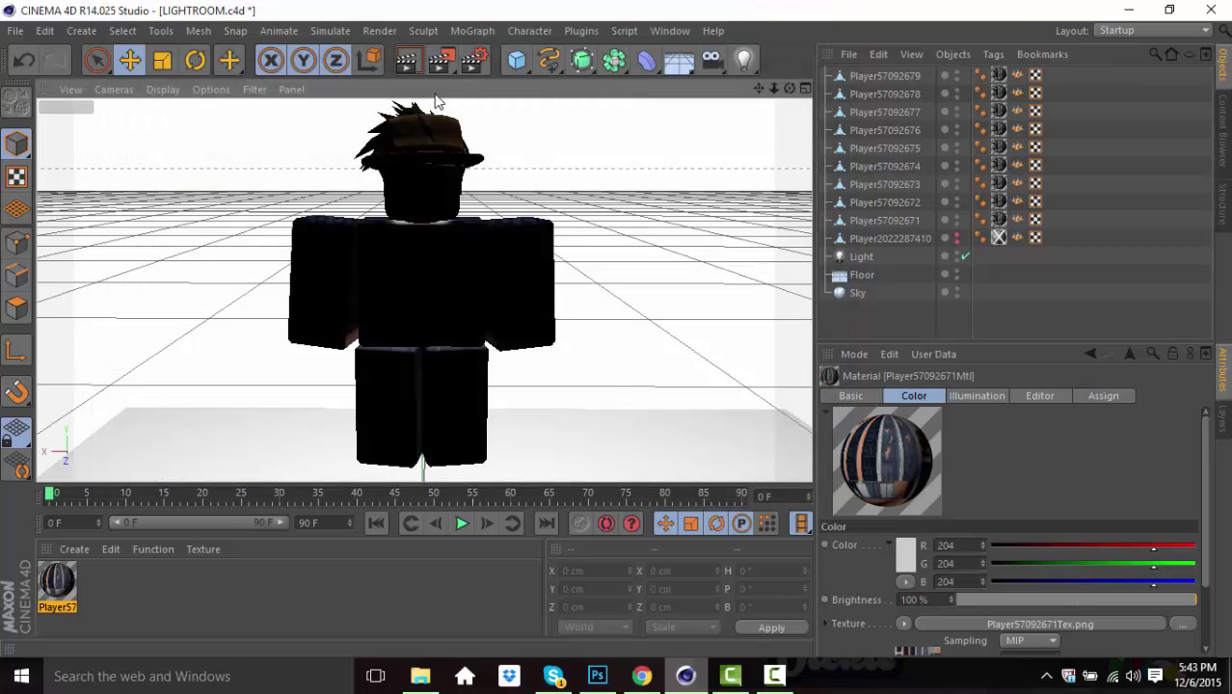
left_click(405, 60)
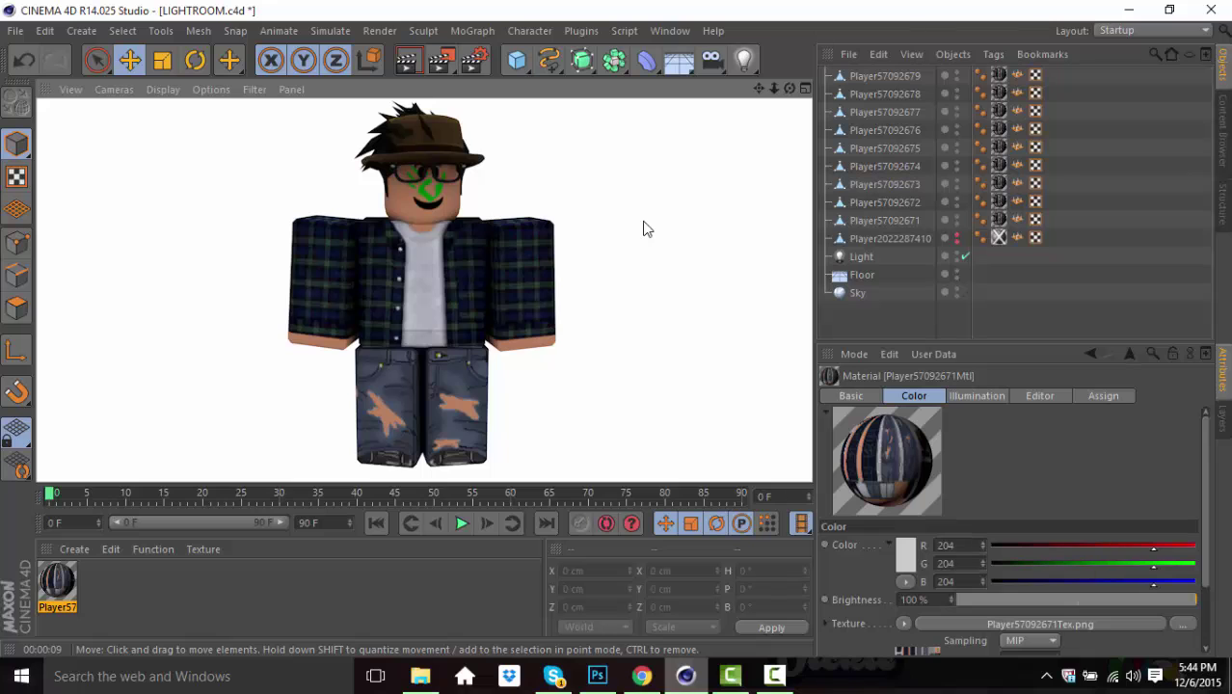
left_click(646, 228)
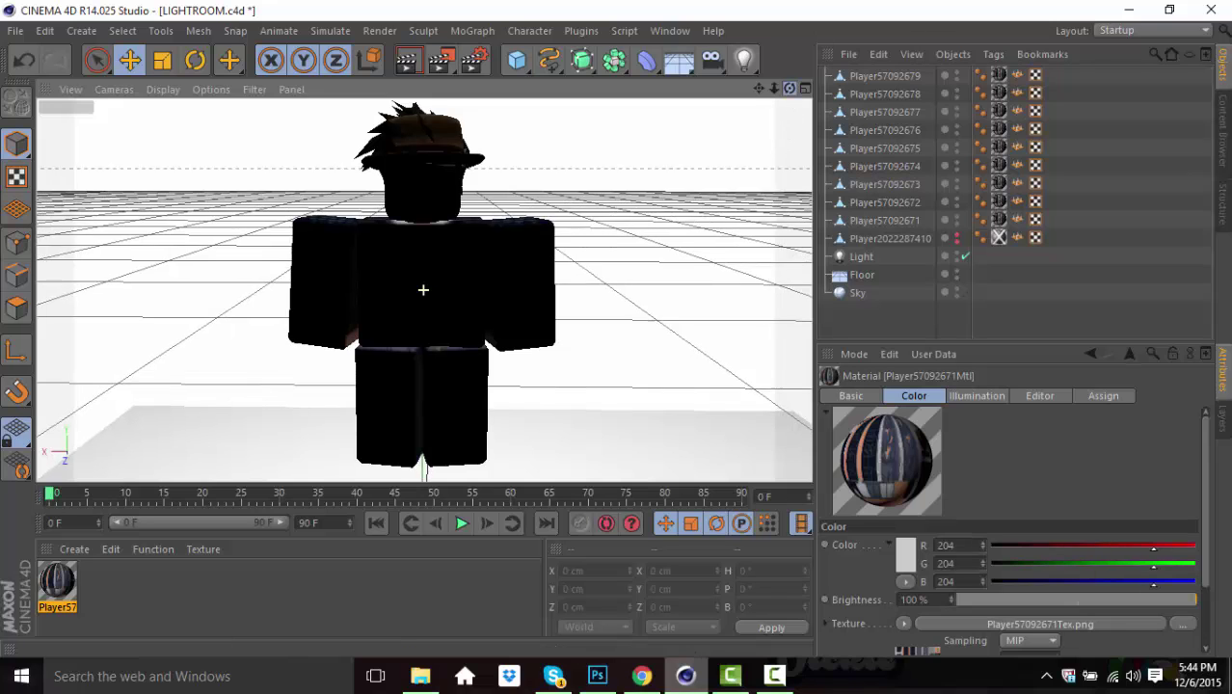
left_click_drag(790, 88, 790, 95)
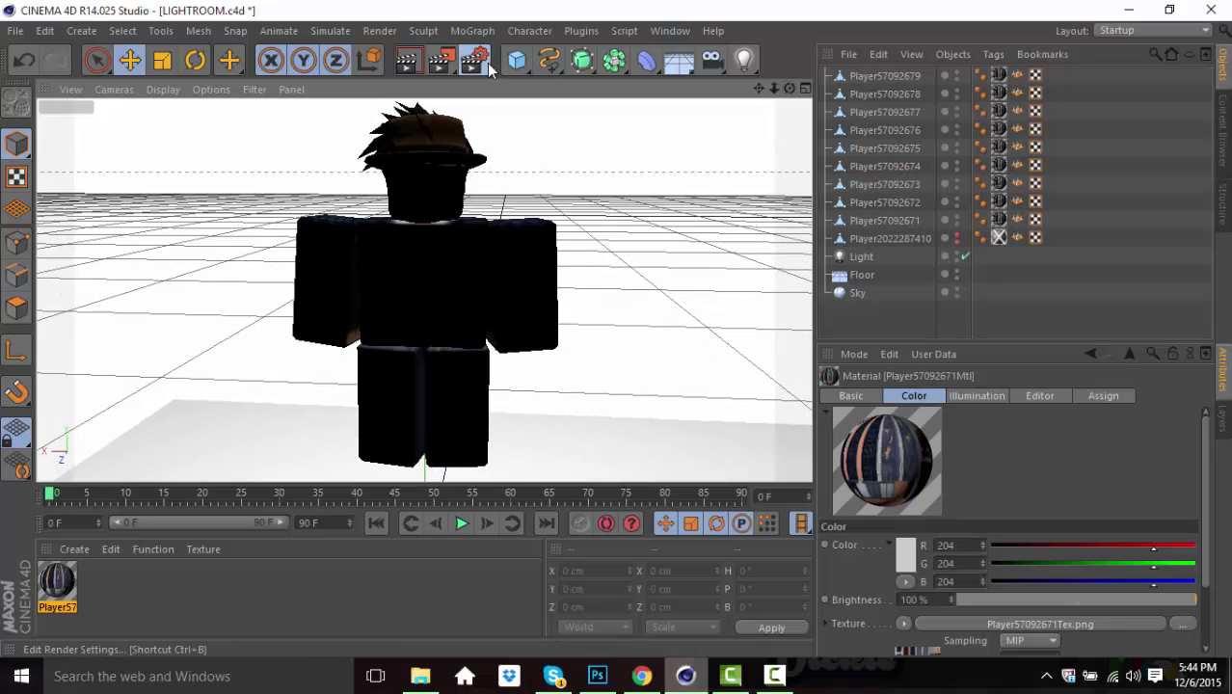
left_click(422, 96)
left_click(439, 60)
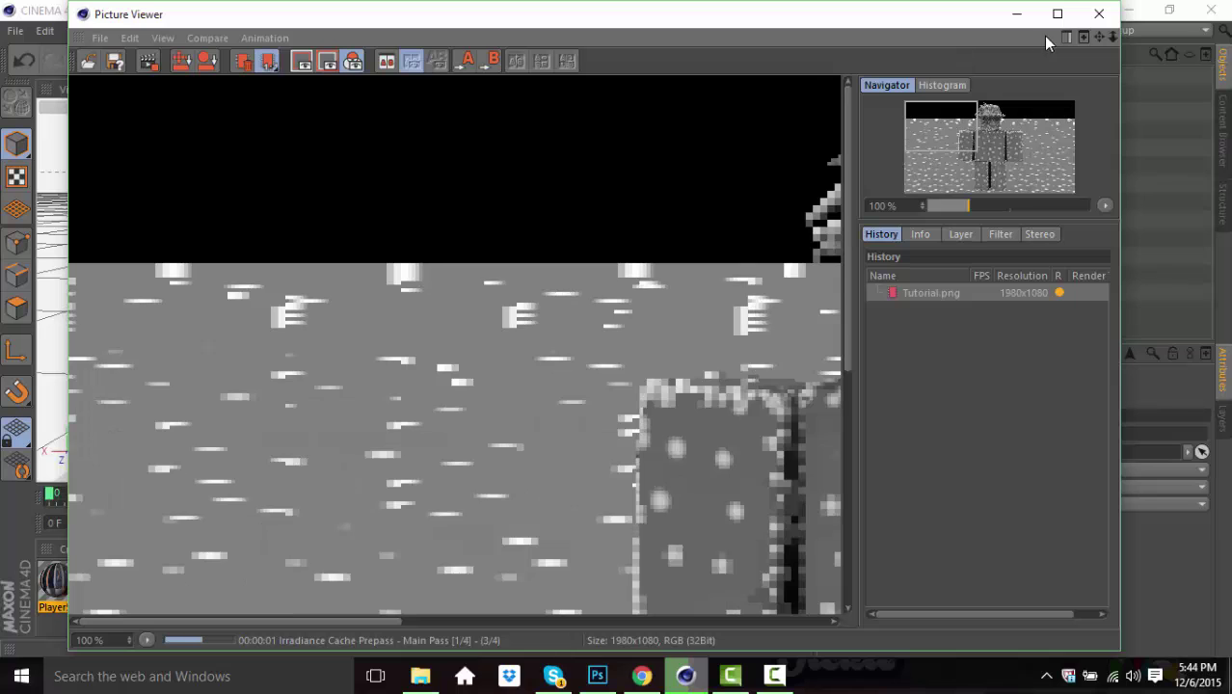
left_click(1099, 14)
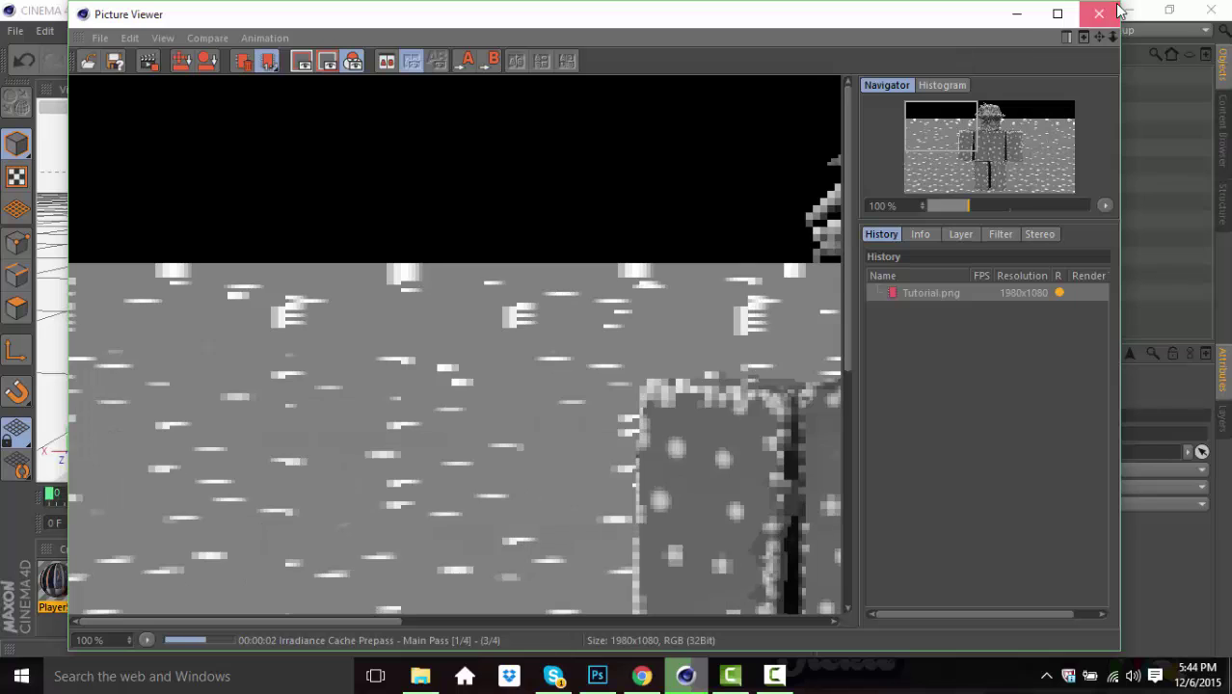
left_click(640, 400)
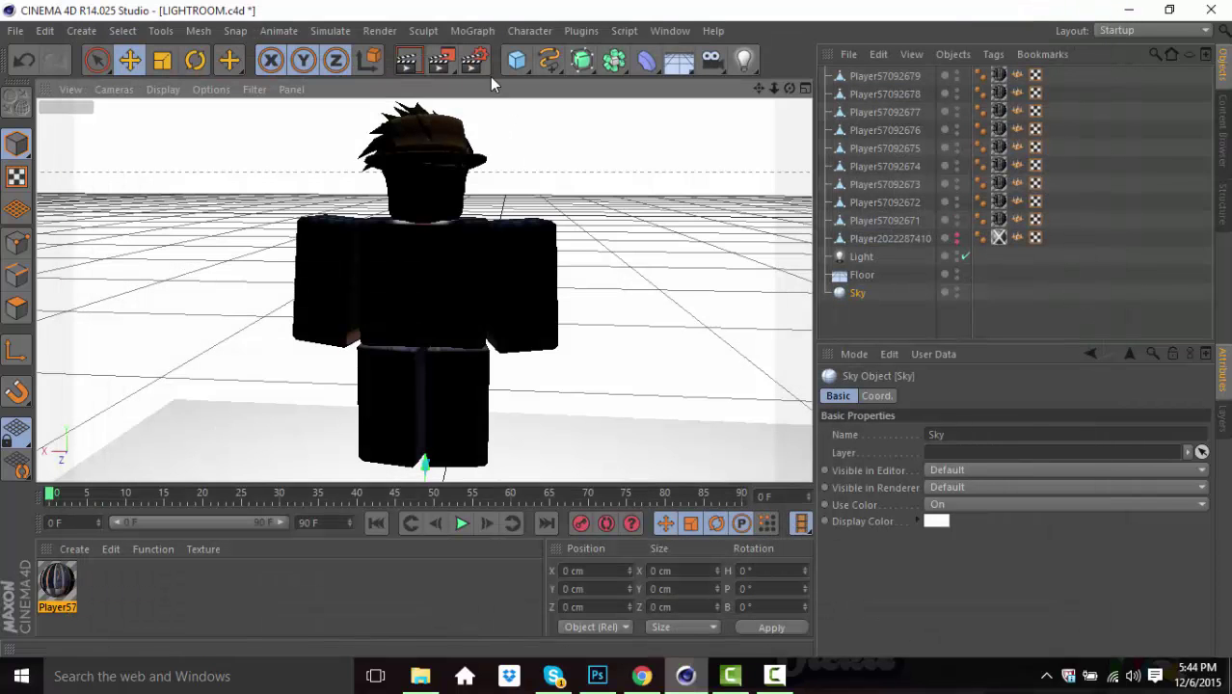
left_click(477, 60)
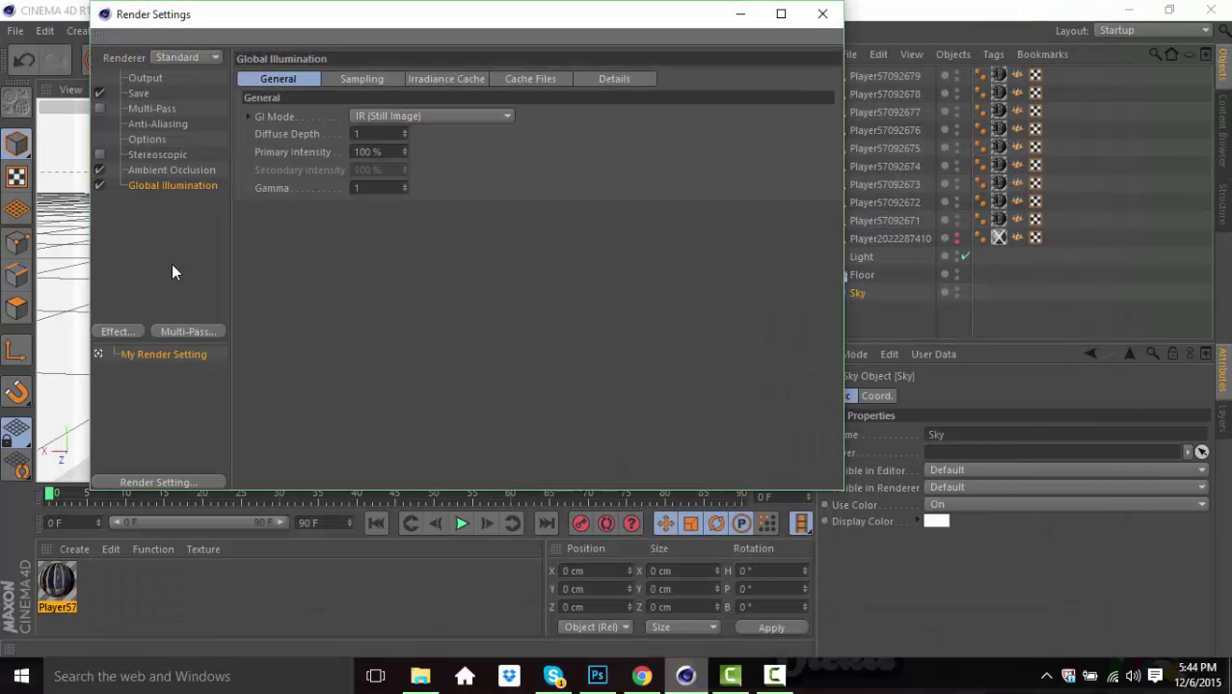
left_click(362, 79)
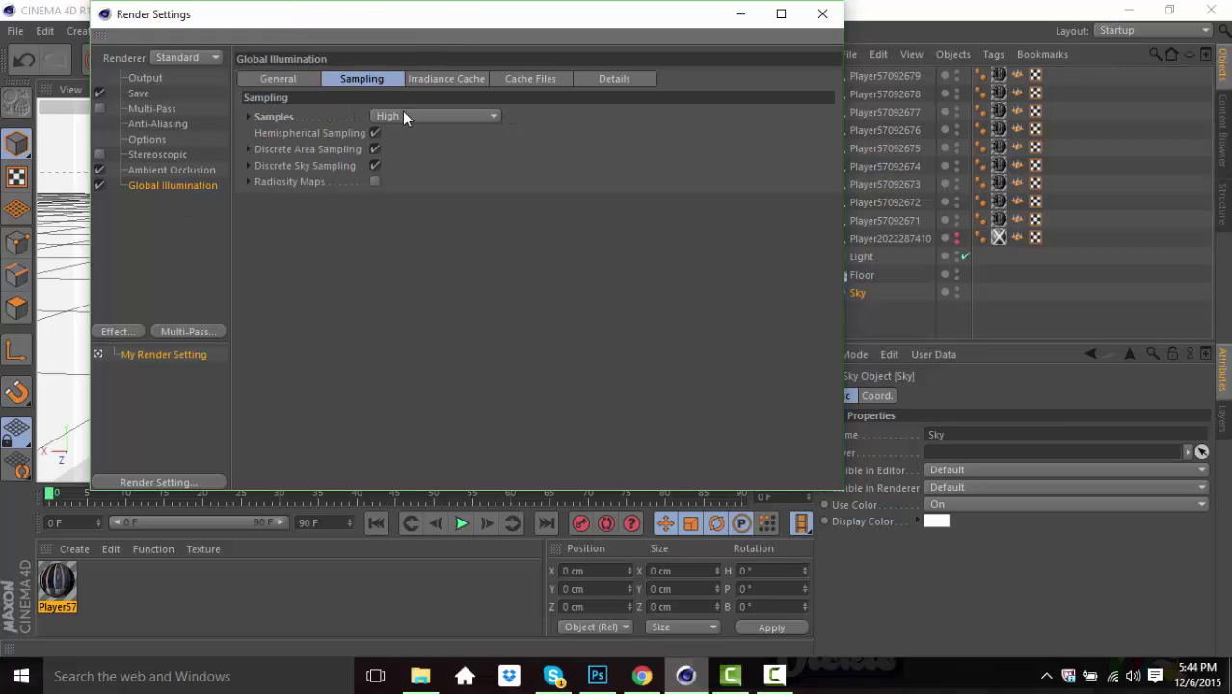
left_click(402, 116)
left_click(409, 166)
left_click(822, 13)
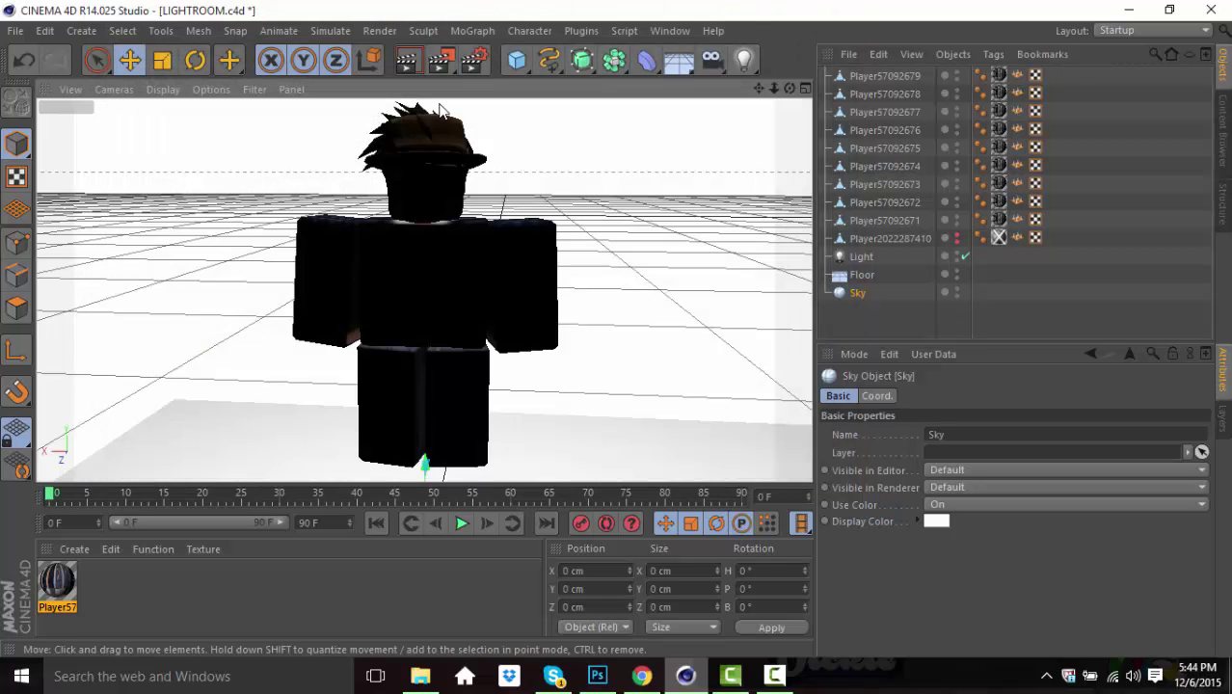
left_click(414, 66)
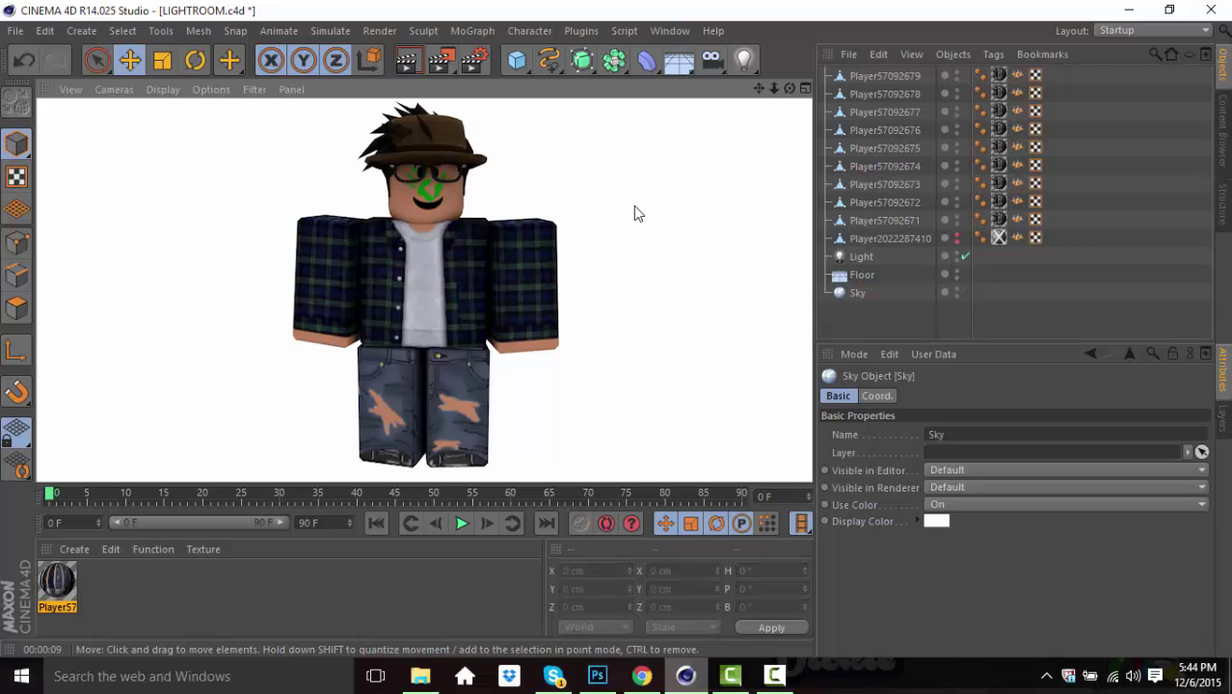
left_click(635, 206)
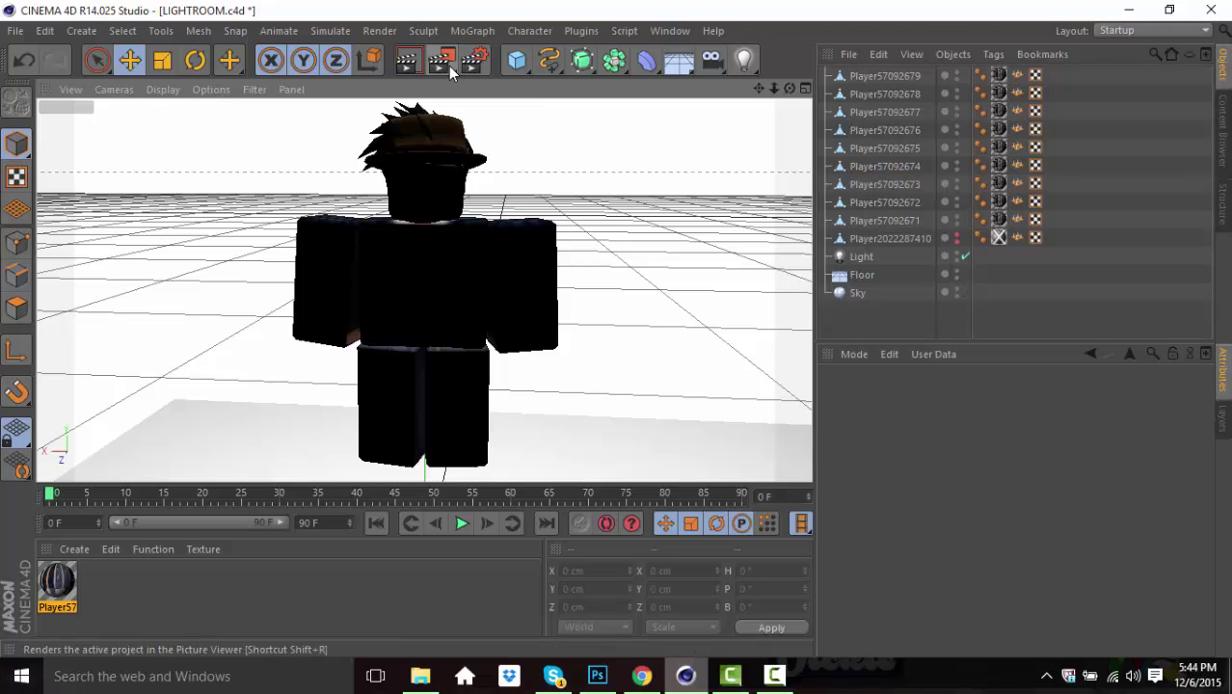
- Render the 1980x1080 image to the Picture Viewer, then open Tutorial.png from the desktop
left_click(450, 71)
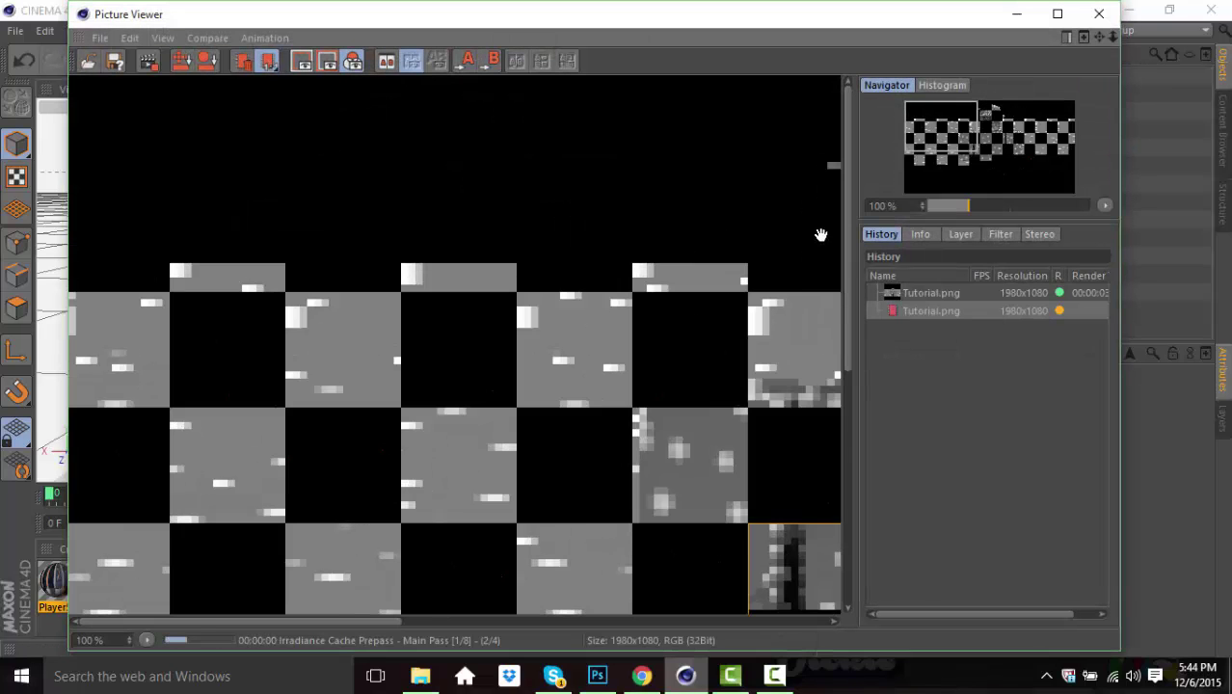
left_click_drag(949, 200, 951, 205)
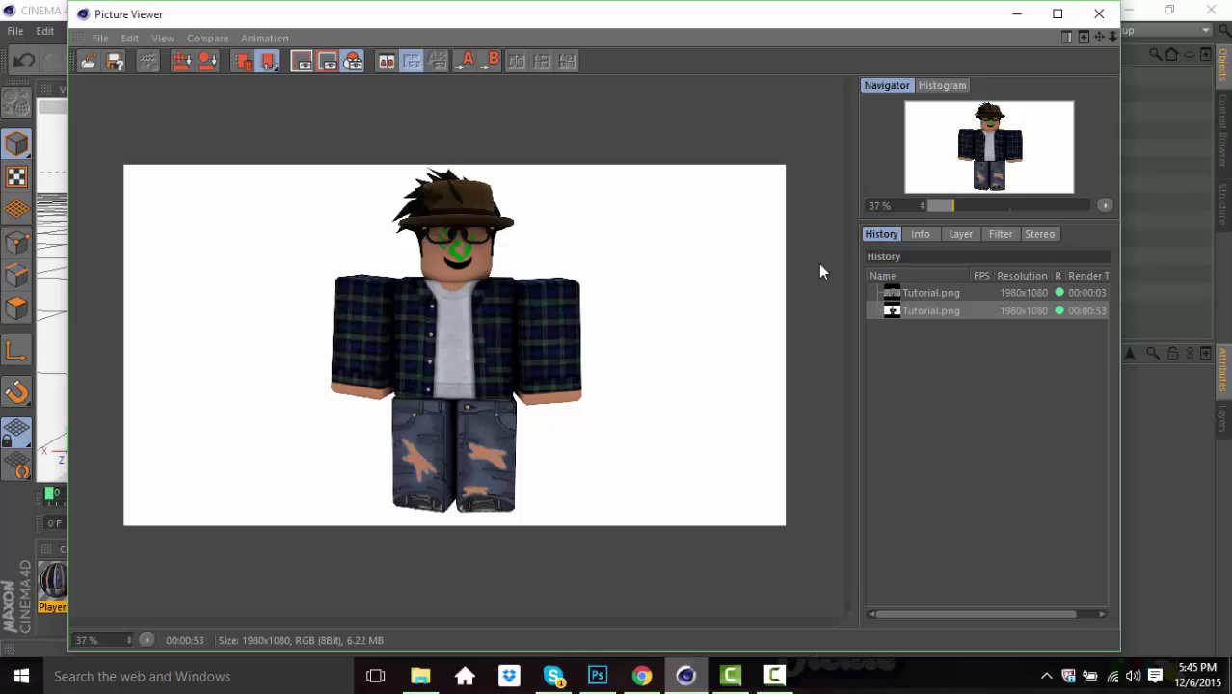
left_click(1098, 18)
left_click(1130, 11)
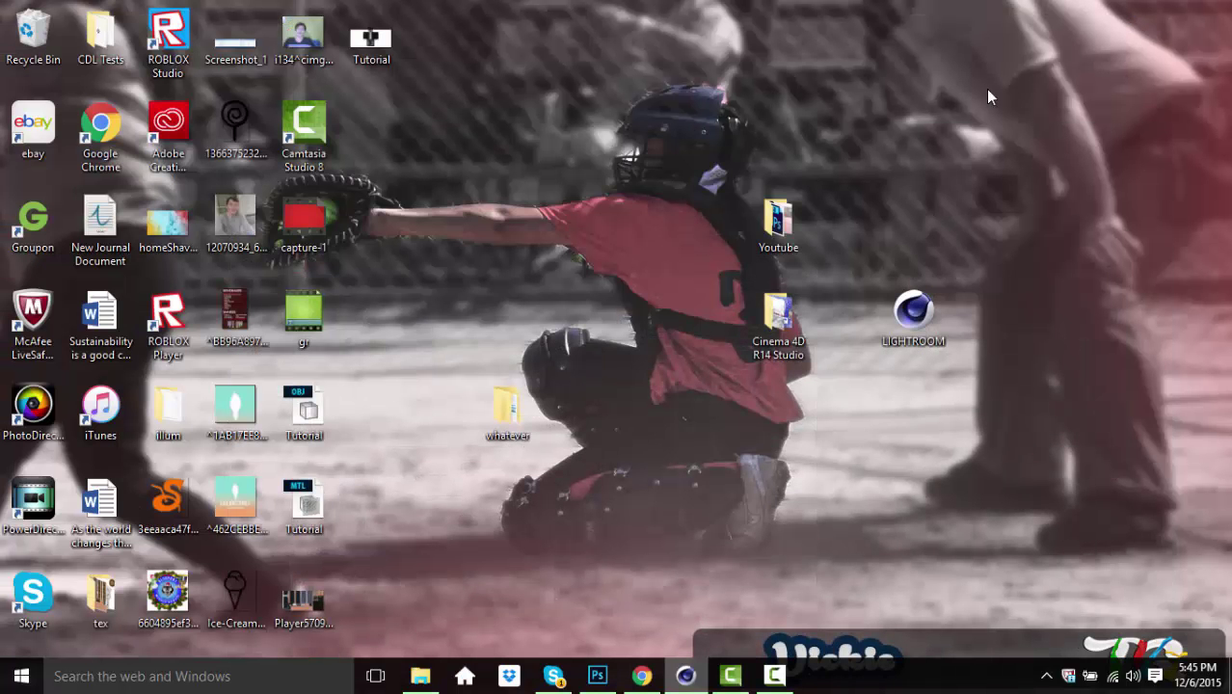
double_click(371, 43)
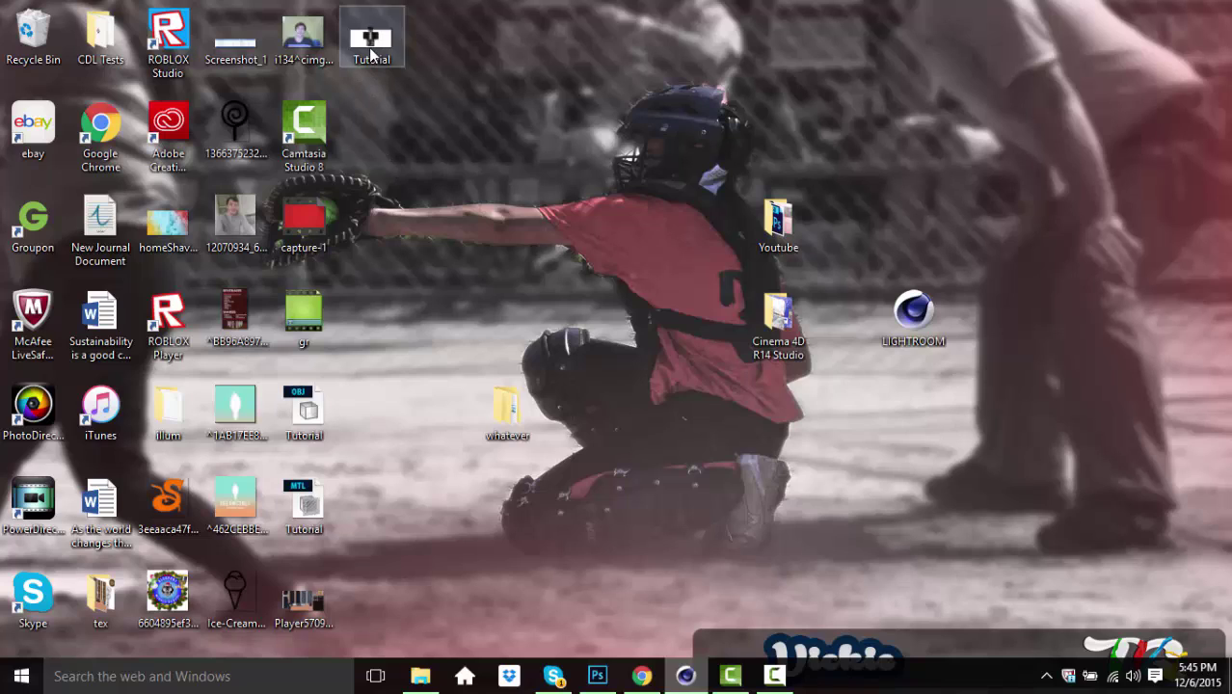